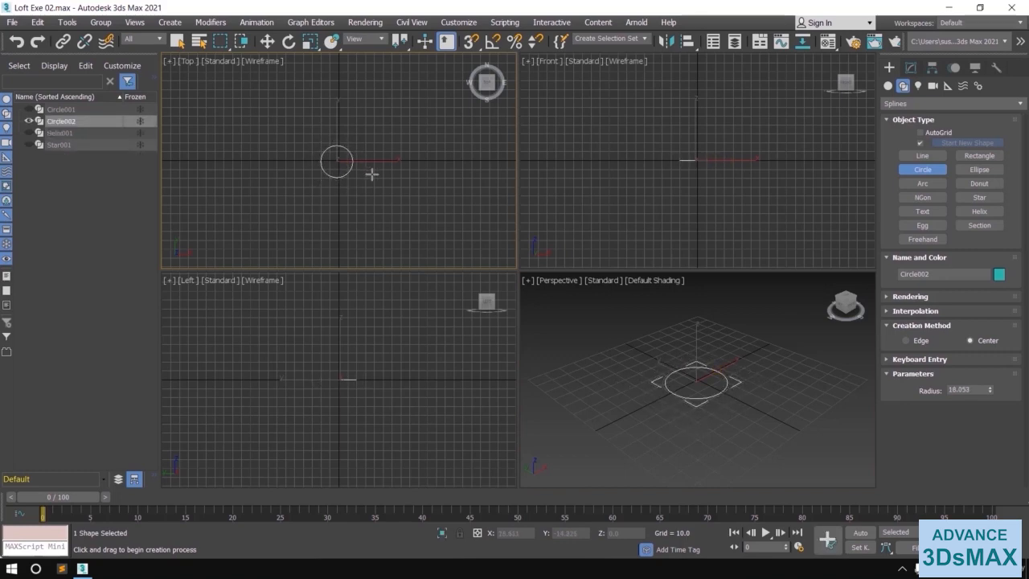
Step: Draw a straight vertical line about 160 units long in the Front view, running down to the ground grid near the circle
{"action": "left_click", "coordinate": [922, 155]}
{"action": "middle_click_drag", "start_coordinate": [740, 202], "coordinate": [732, 237]}
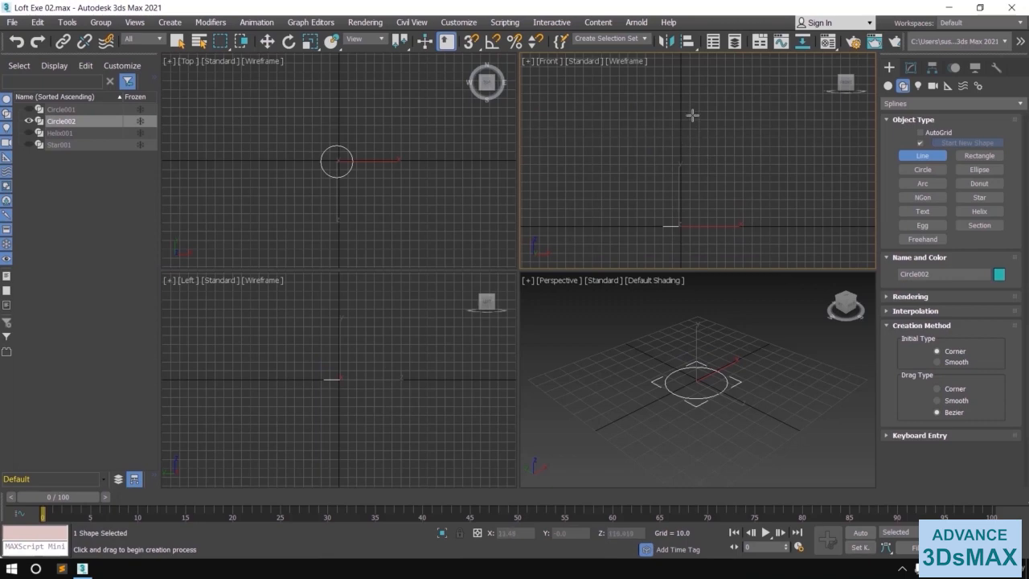
{"action": "left_click", "coordinate": [688, 86]}
{"action": "left_click", "coordinate": [689, 224]}
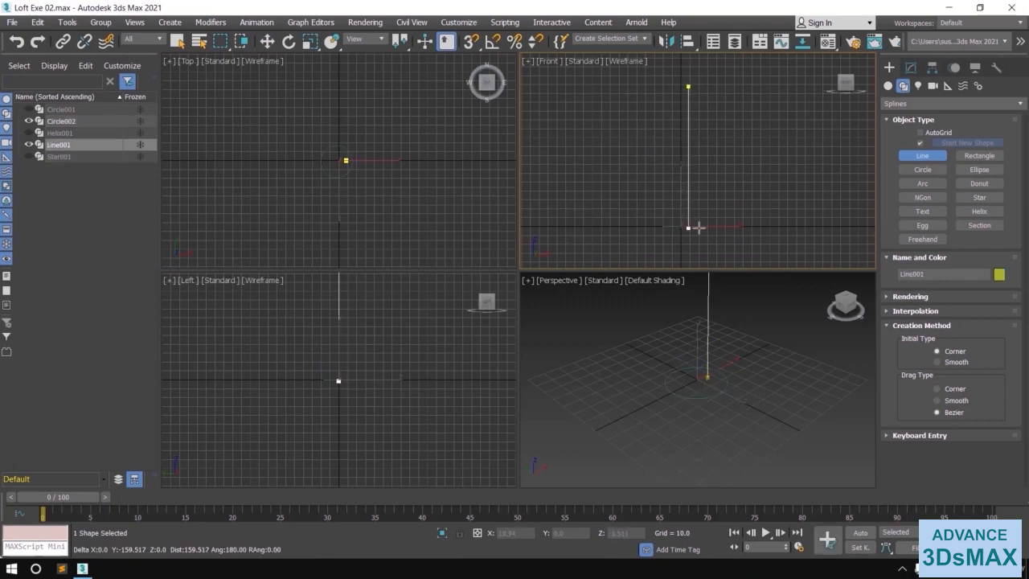
{"action": "right_click", "coordinate": [747, 187]}
Step: Create a Loft compound object in the maximized Perspective view with Line001 as the path and Circle002 as the shape
{"action": "key", "text": "w"}
{"action": "key", "text": "alt+w"}
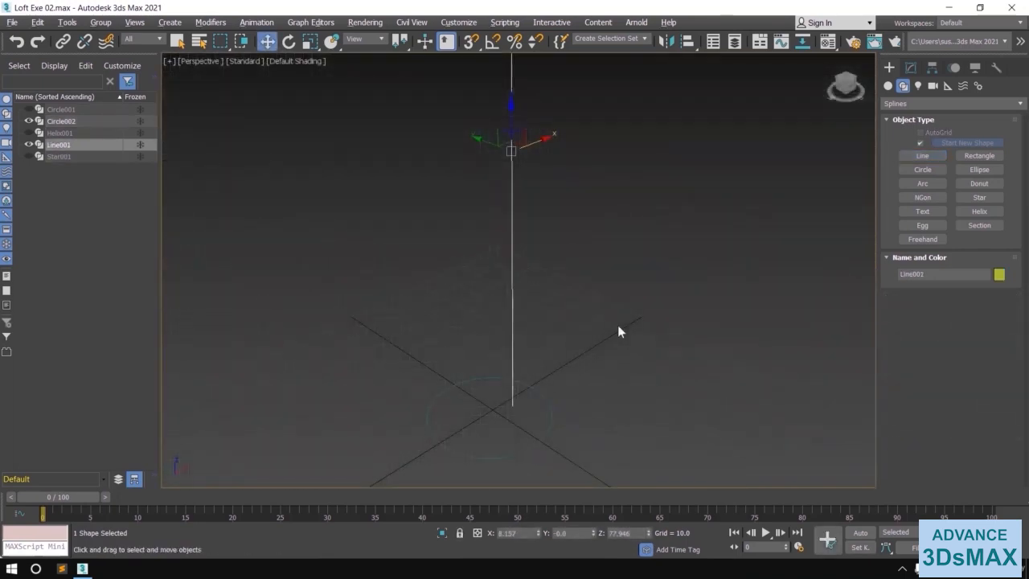
{"action": "left_click", "coordinate": [887, 86]}
{"action": "left_click", "coordinate": [906, 103]}
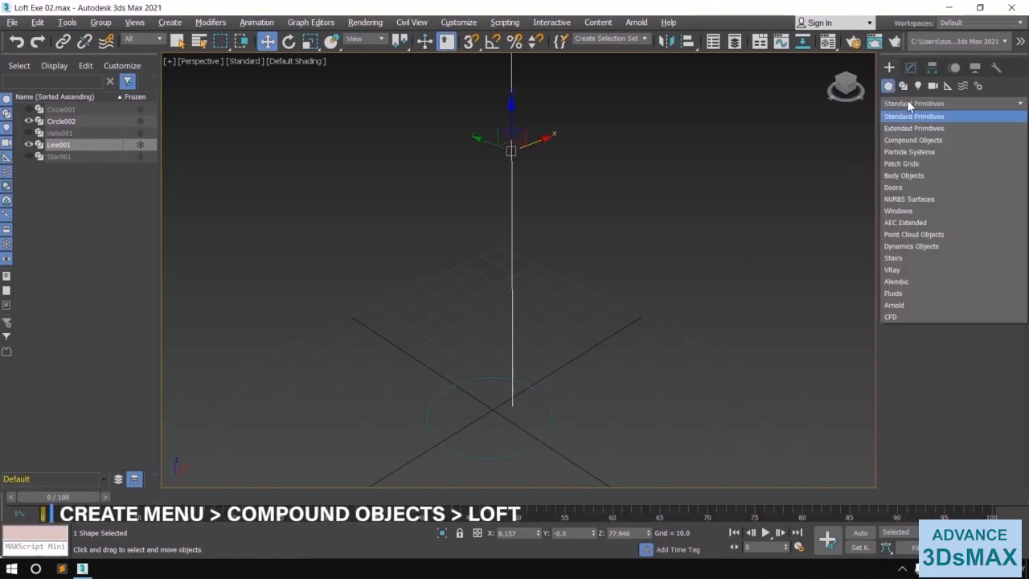
{"action": "left_click", "coordinate": [902, 142]}
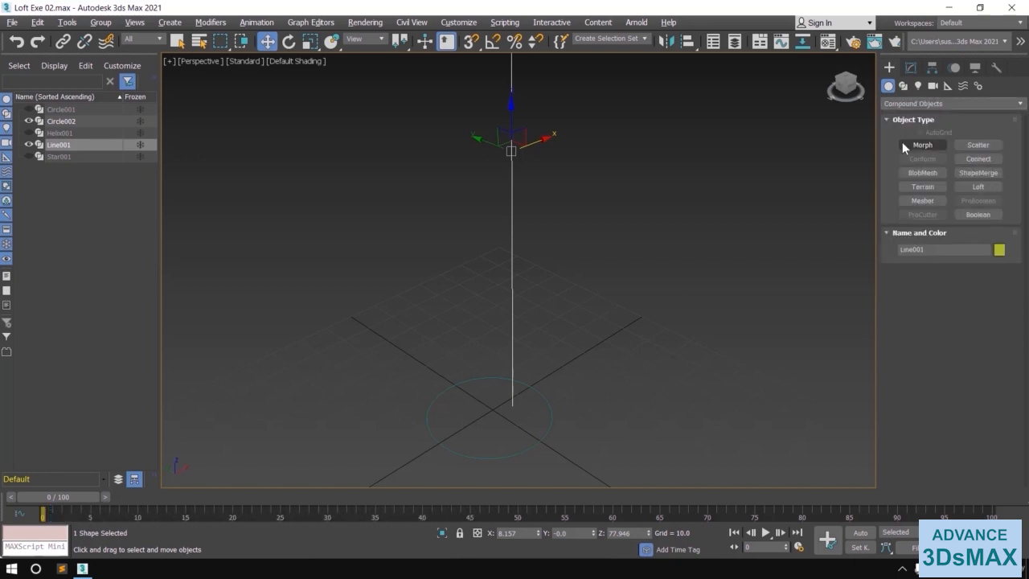
{"action": "left_click", "coordinate": [980, 190]}
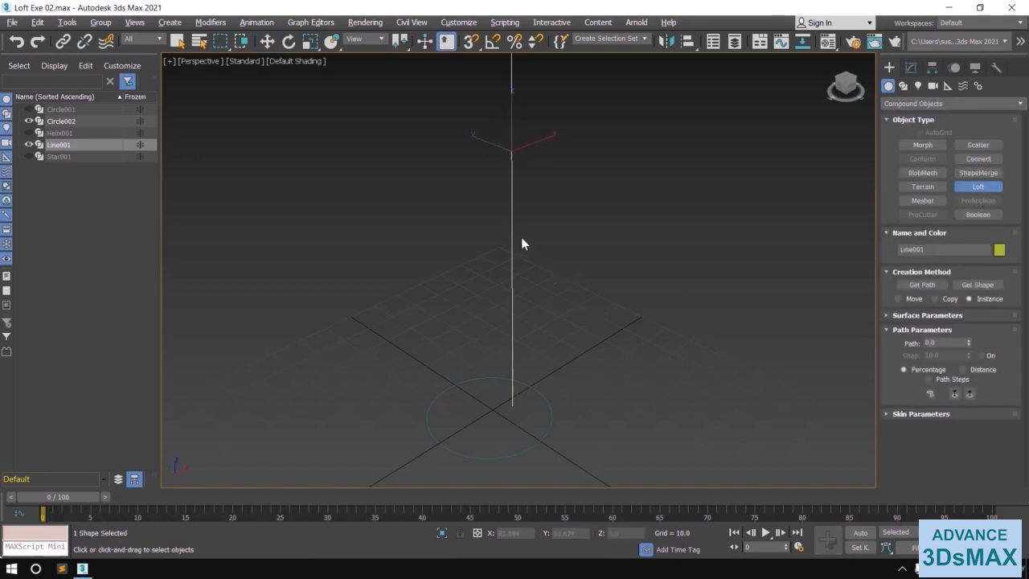
{"action": "left_click", "coordinate": [982, 284]}
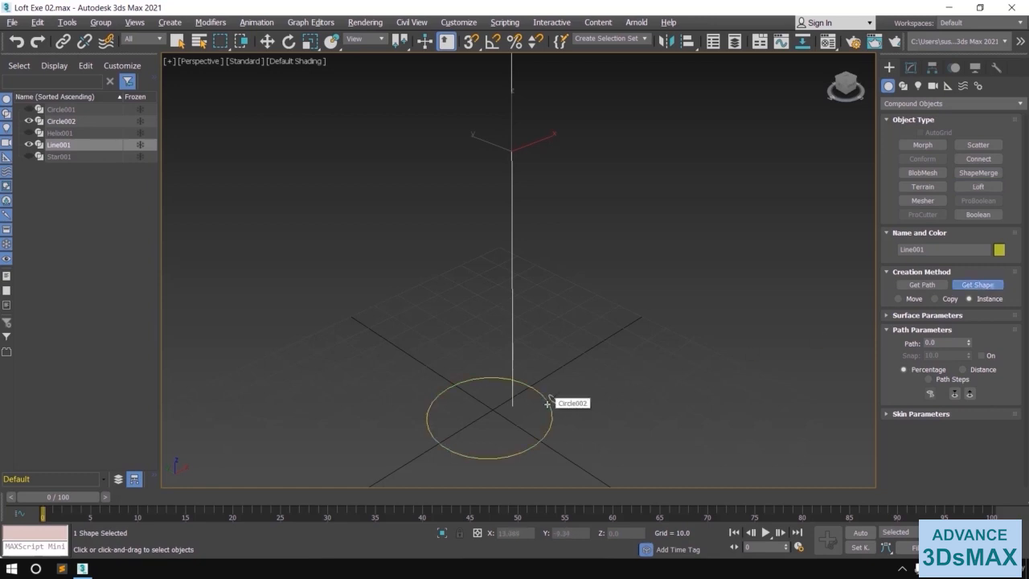
{"action": "left_click", "coordinate": [548, 401]}
Step: Switch the Perspective view to wireframe and examine the segments of the lofted cylinder
{"action": "scroll", "coordinate": [619, 338], "scroll_direction": "up", "scroll_amount": 5}
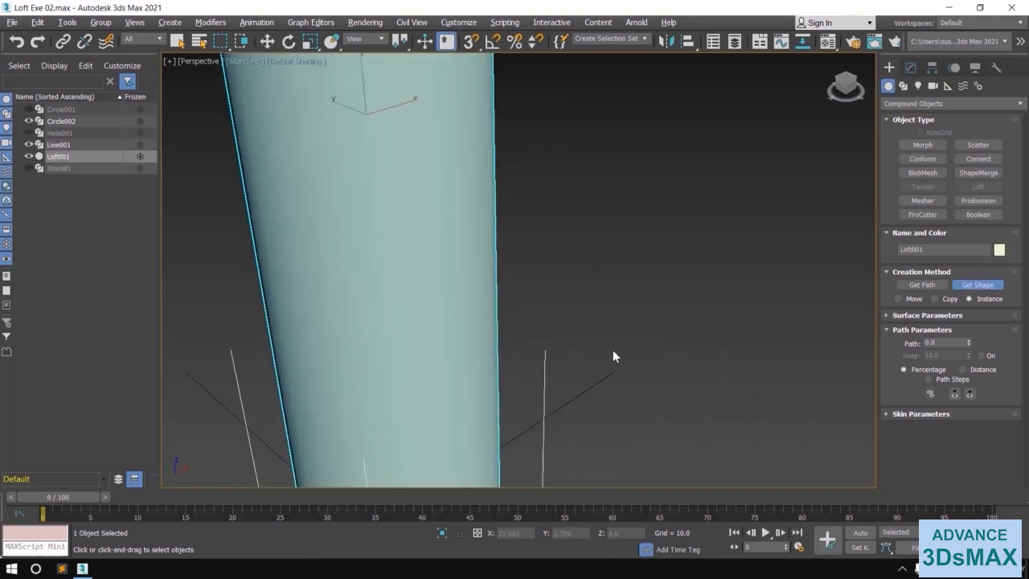
{"action": "scroll", "coordinate": [598, 358], "scroll_direction": "down", "scroll_amount": 4}
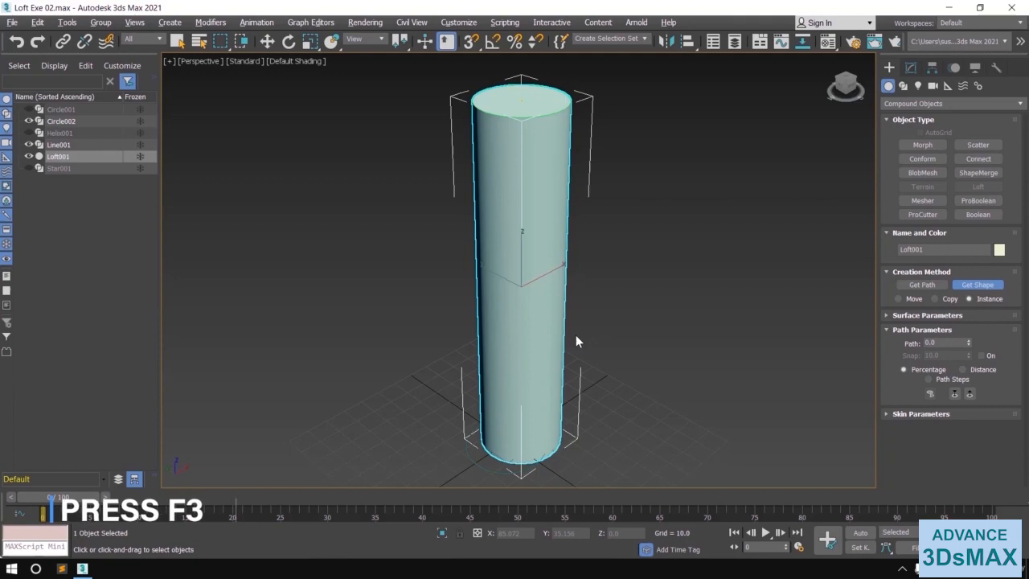
{"action": "key", "text": "F3"}
{"action": "mouse_move", "coordinate": [574, 340]}
{"action": "middle_mouse_down", "text": "alt"}
{"action": "mouse_move", "coordinate": [581, 425]}
{"action": "mouse_move", "coordinate": [530, 450]}
{"action": "middle_mouse_up", "text": "alt"}
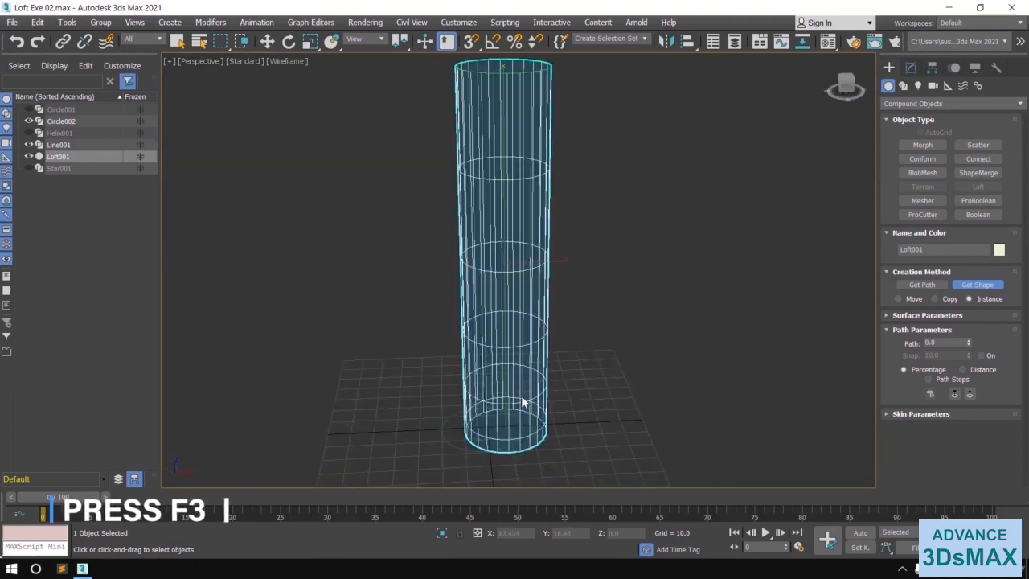
{"action": "mouse_move", "coordinate": [634, 314]}
{"action": "middle_mouse_down", "text": "alt"}
{"action": "mouse_move", "coordinate": [635, 329]}
{"action": "mouse_move", "coordinate": [556, 308]}
{"action": "mouse_move", "coordinate": [631, 326]}
{"action": "middle_mouse_up", "text": "alt"}
{"action": "middle_click_drag", "start_coordinate": [404, 314], "coordinate": [426, 261], "text": "alt"}
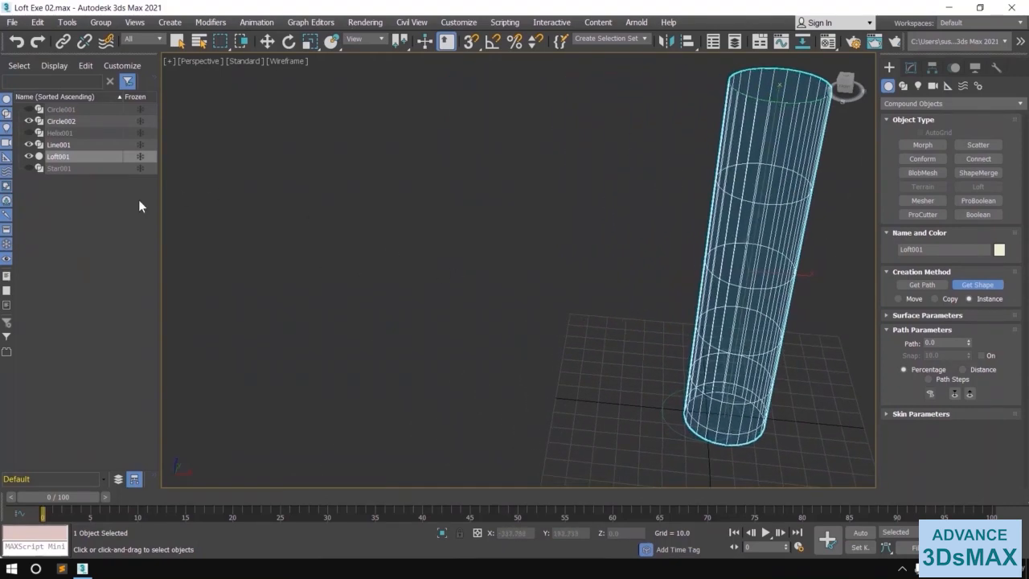
Step: Deselect the loft and unhide Circle001, Helix001 and Star001
{"action": "left_click", "coordinate": [64, 204]}
{"action": "left_click", "coordinate": [29, 109]}
{"action": "left_click", "coordinate": [29, 133]}
{"action": "left_click", "coordinate": [29, 167]}
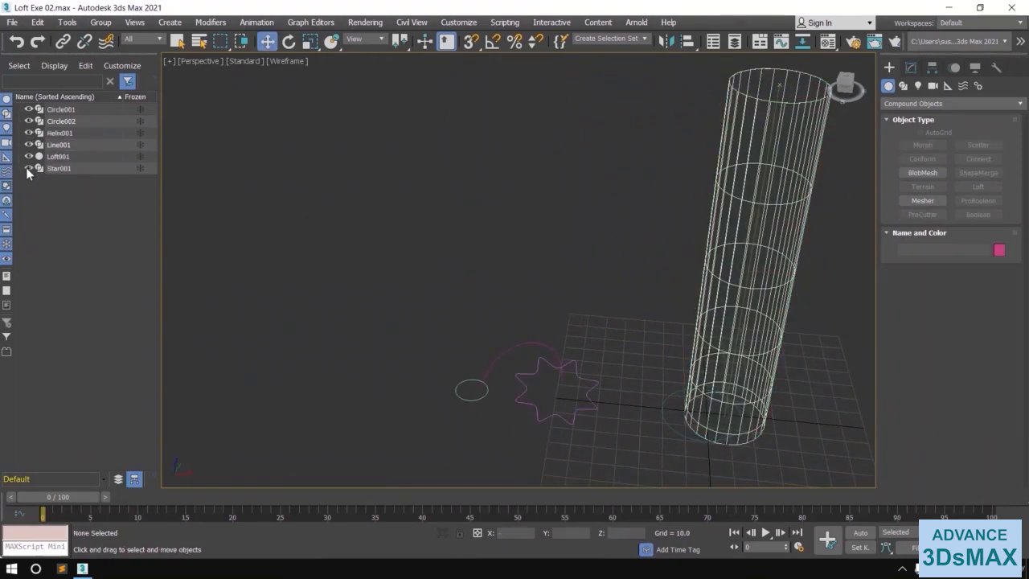
Step: Create a second Loft with the arc-shaped Helix001 as the path and the small Circle001 at its base as the shape
{"action": "middle_click_drag", "start_coordinate": [448, 391], "coordinate": [511, 389]}
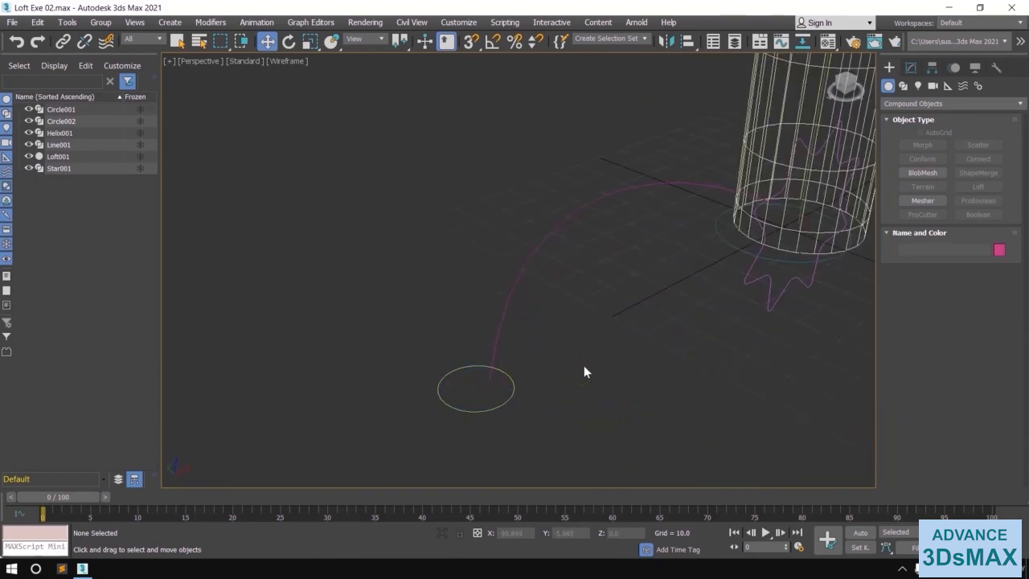
{"action": "middle_click_drag", "start_coordinate": [584, 371], "coordinate": [506, 298], "text": "alt"}
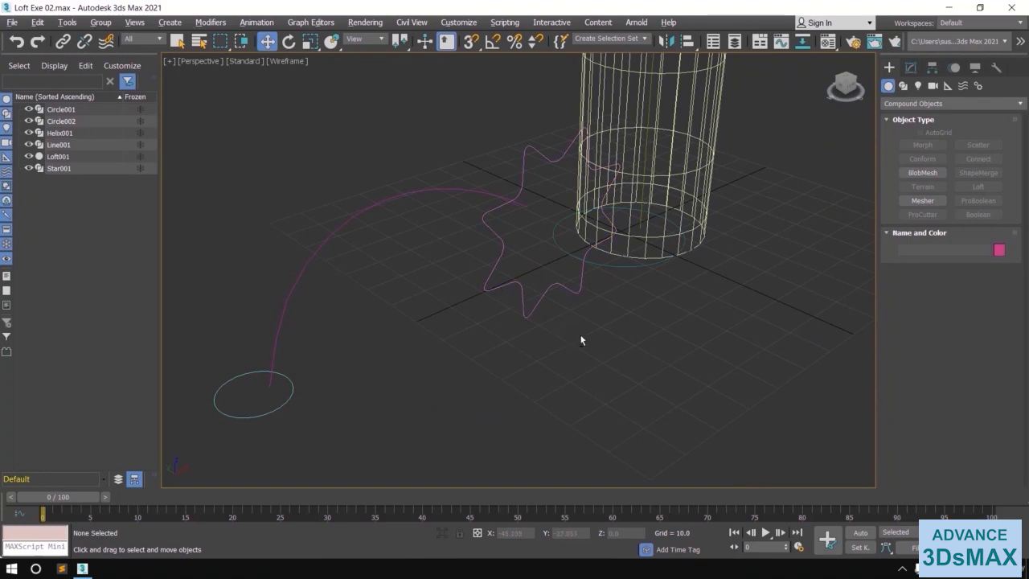
{"action": "middle_click_drag", "start_coordinate": [581, 340], "coordinate": [576, 364], "text": "alt"}
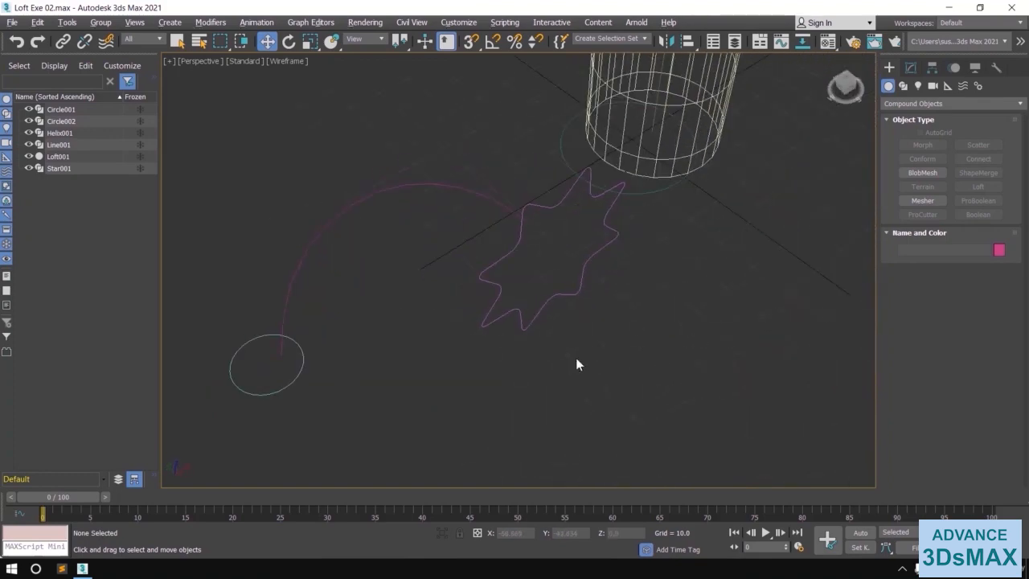
{"action": "left_click", "coordinate": [371, 196]}
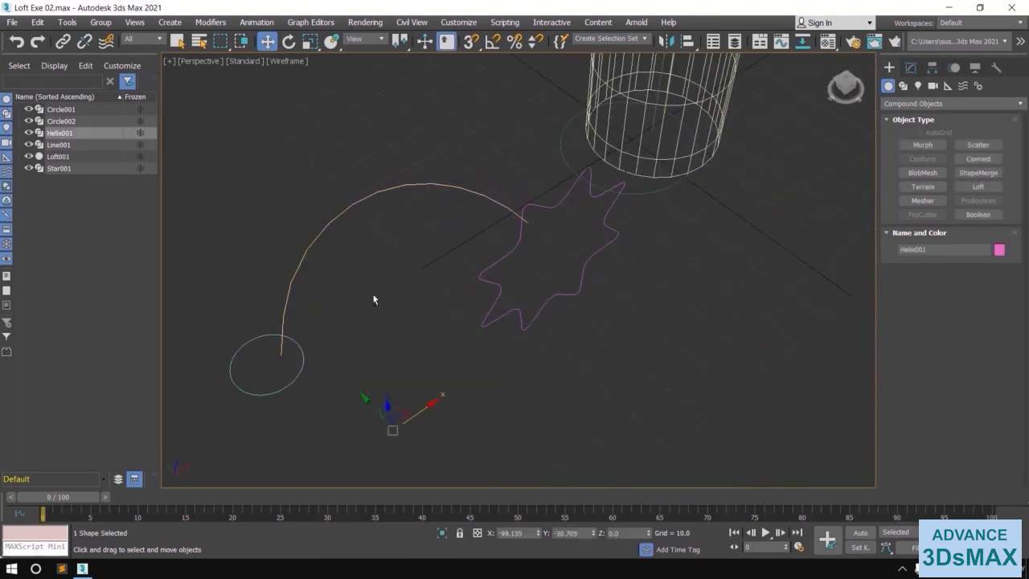
{"action": "middle_click_drag", "start_coordinate": [374, 298], "coordinate": [410, 278], "text": "alt"}
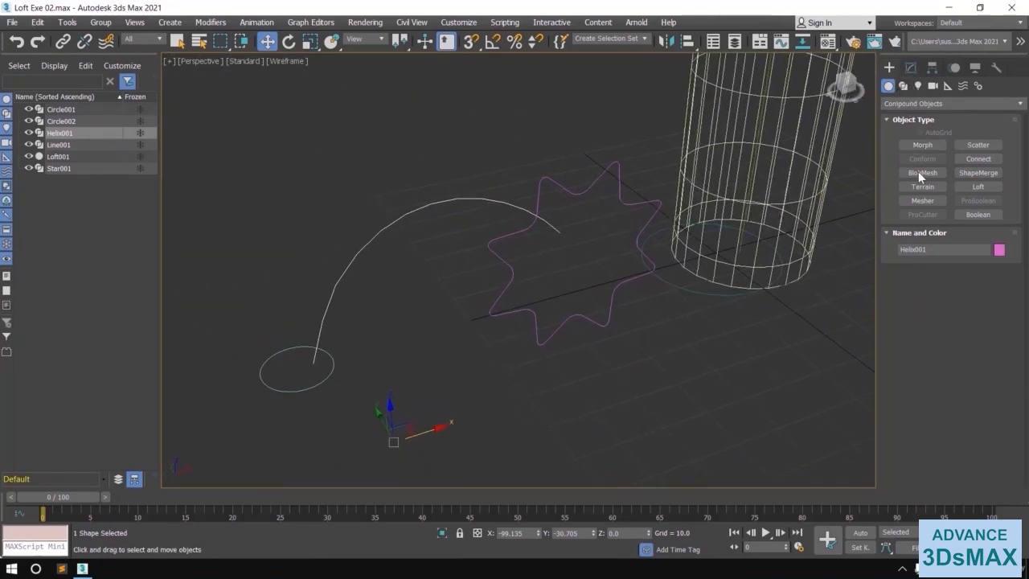
{"action": "left_click", "coordinate": [982, 188]}
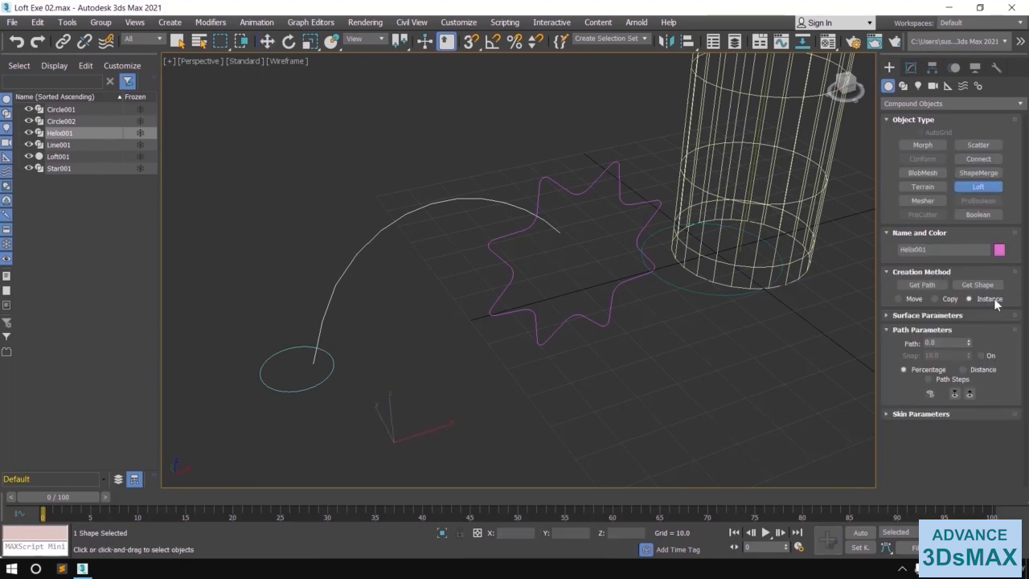
{"action": "left_click", "coordinate": [986, 284]}
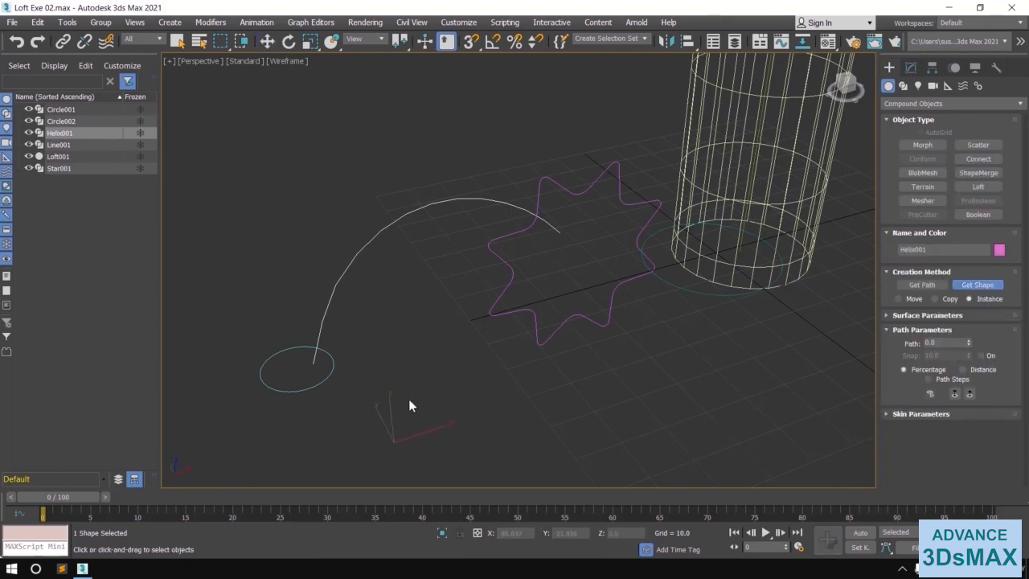
{"action": "left_click", "coordinate": [312, 390]}
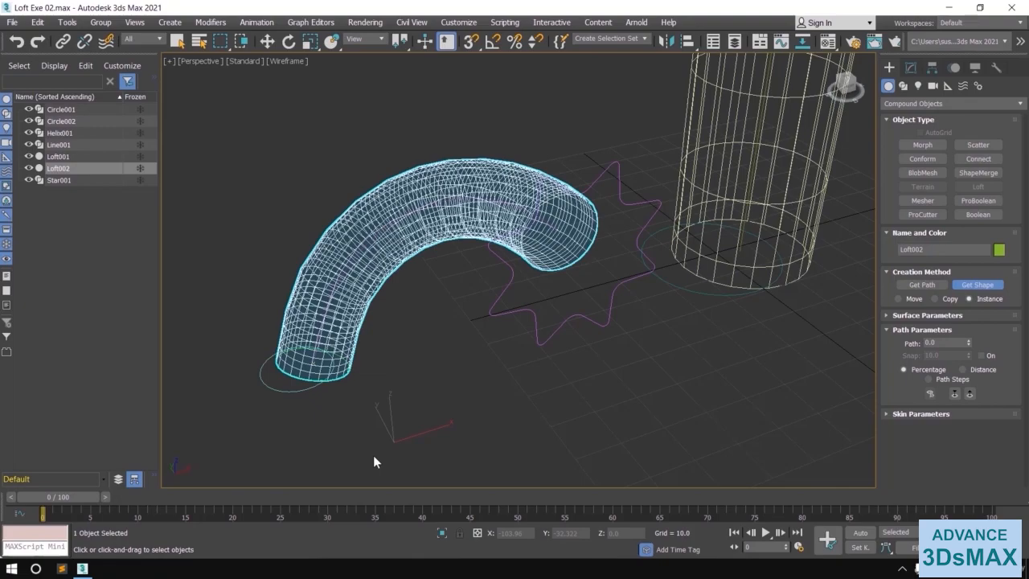
Step: Set the curved loft's path position to 100 percent in its path parameters
{"action": "middle_click_drag", "start_coordinate": [445, 393], "coordinate": [416, 361], "text": "alt"}
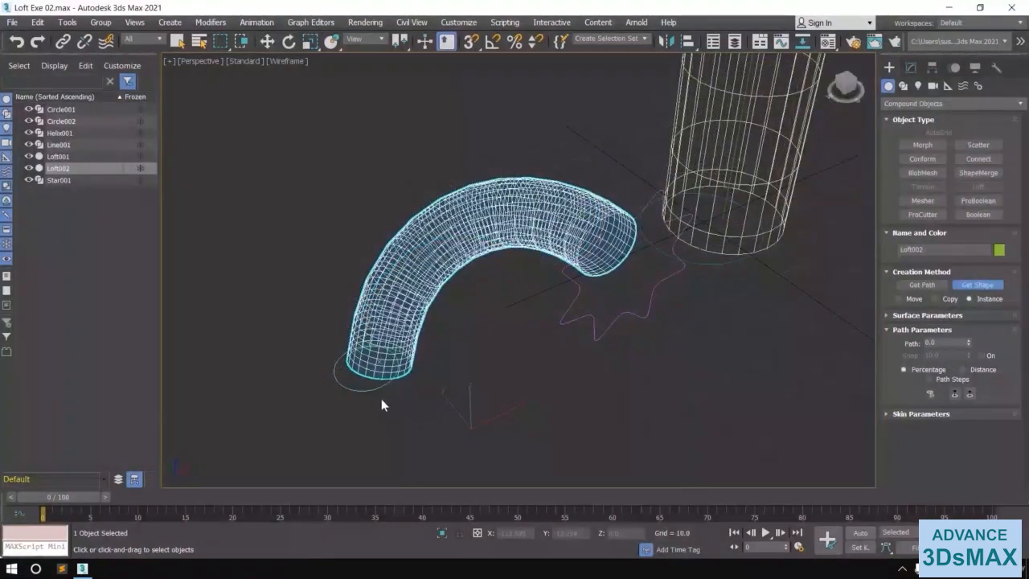
{"action": "scroll", "coordinate": [365, 384], "scroll_direction": "up", "scroll_amount": 8}
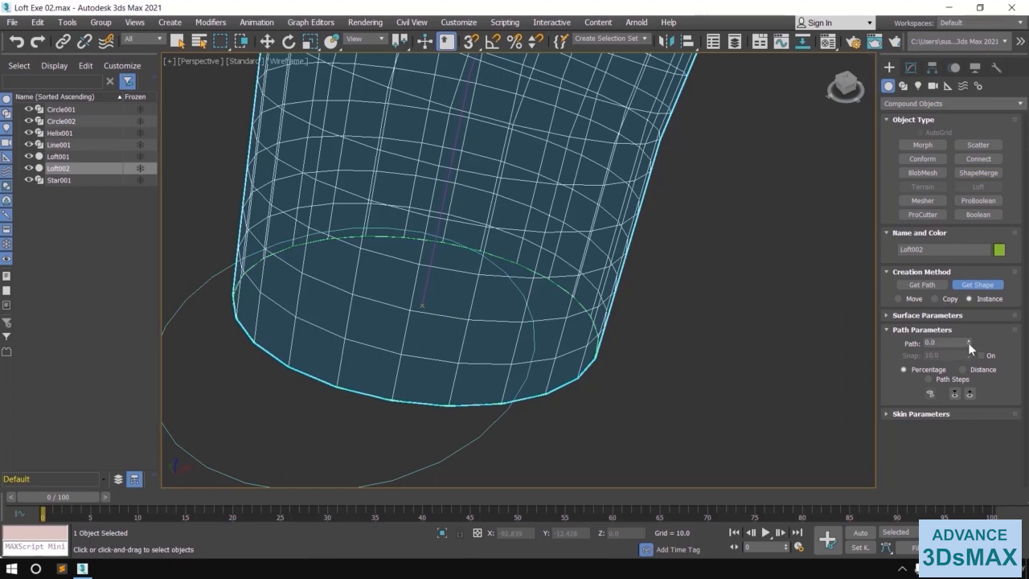
{"action": "left_click_drag", "start_coordinate": [969, 346], "coordinate": [963, 208]}
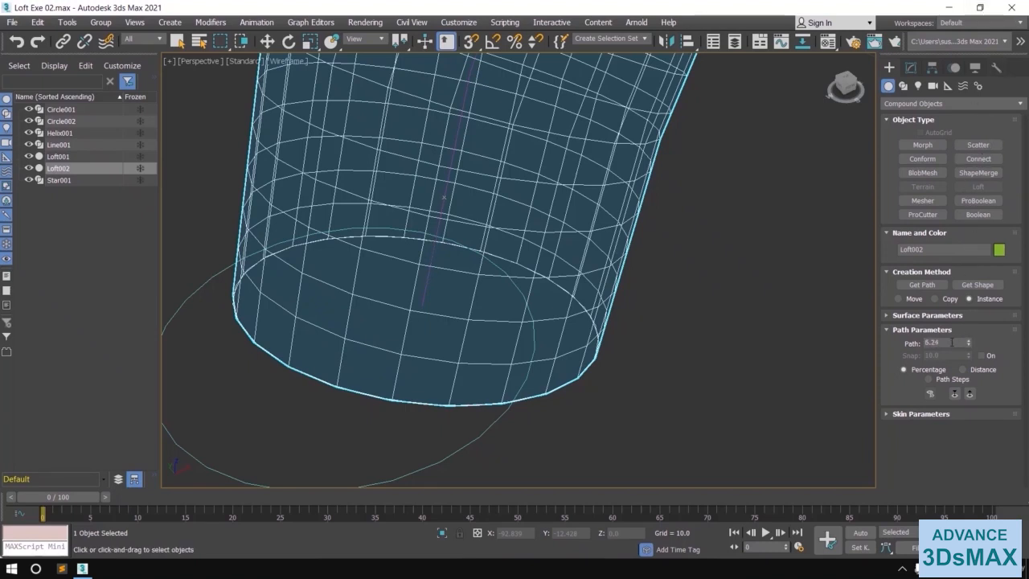
{"action": "left_click_drag", "start_coordinate": [952, 342], "coordinate": [830, 327]}
{"action": "type", "text": "100"}
{"action": "key", "text": "Return"}
Step: Get Star001 as the cross-section shape at the far end of the curved loft's path
{"action": "scroll", "coordinate": [642, 272], "scroll_direction": "down", "scroll_amount": 5}
{"action": "middle_click_drag", "start_coordinate": [544, 358], "coordinate": [517, 371]}
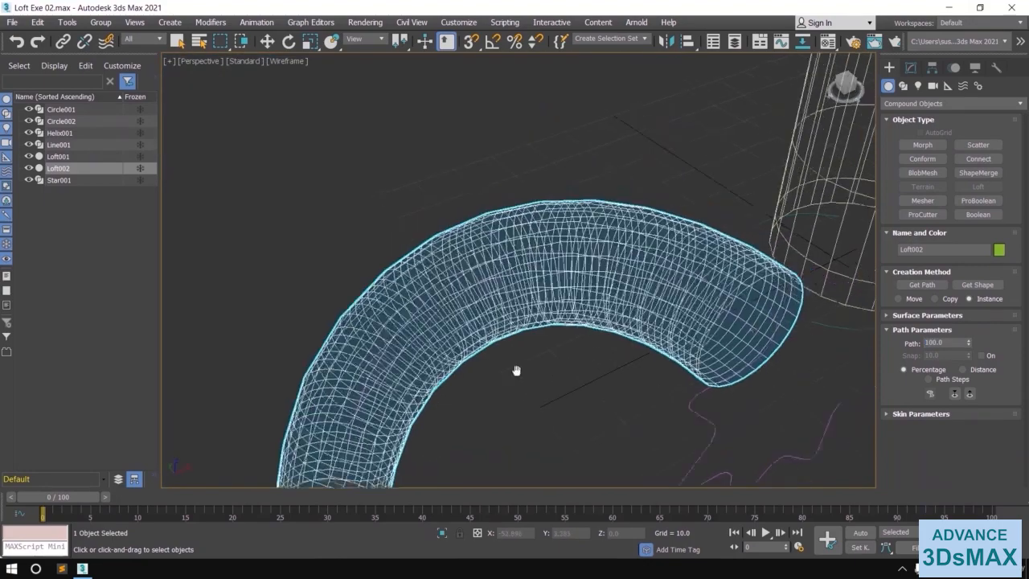
{"action": "scroll", "coordinate": [526, 350], "scroll_direction": "up", "scroll_amount": 8}
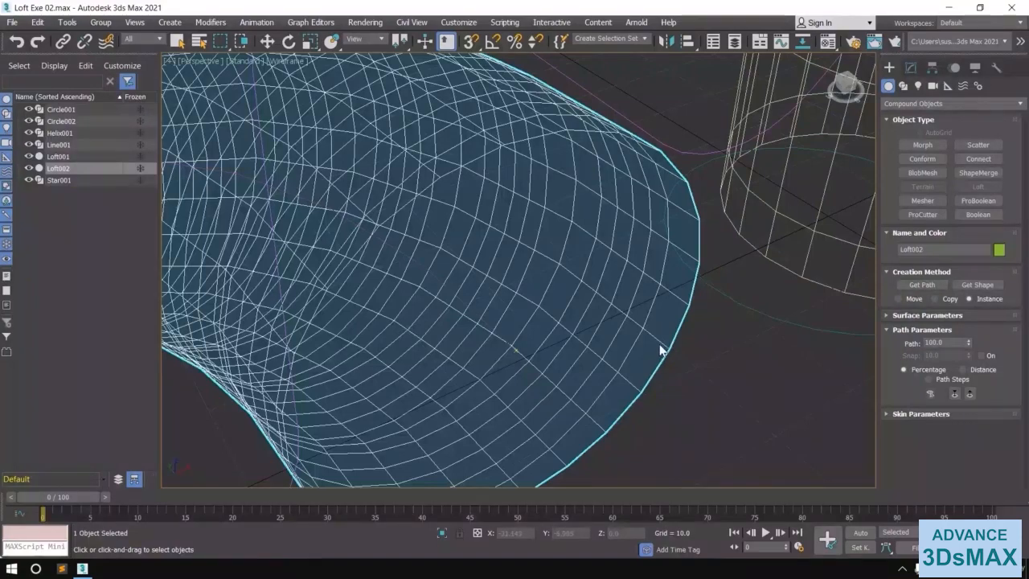
{"action": "scroll", "coordinate": [662, 349], "scroll_direction": "down", "scroll_amount": 2}
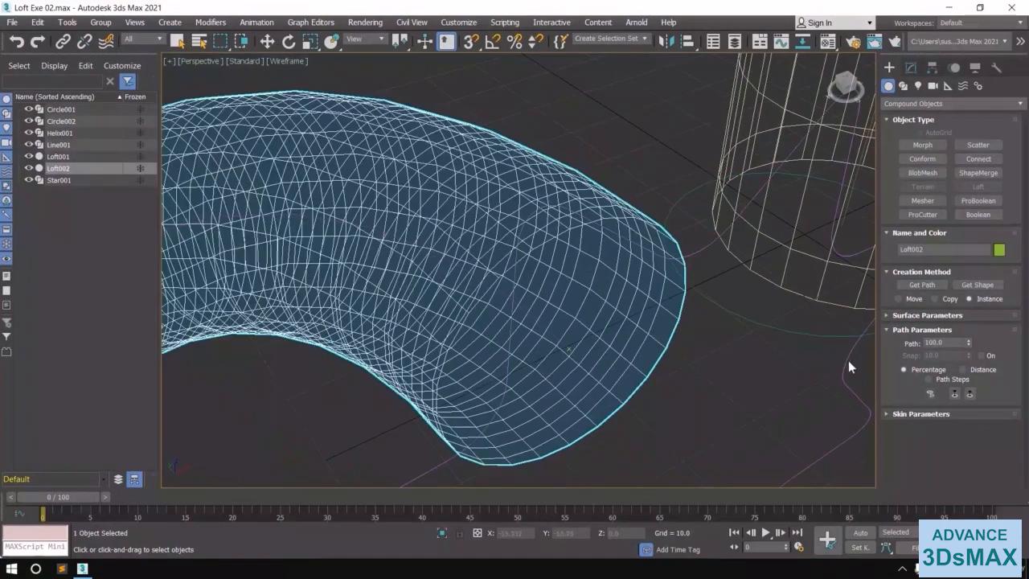
{"action": "left_click", "coordinate": [981, 284]}
{"action": "middle_click_drag", "start_coordinate": [680, 326], "coordinate": [666, 272]}
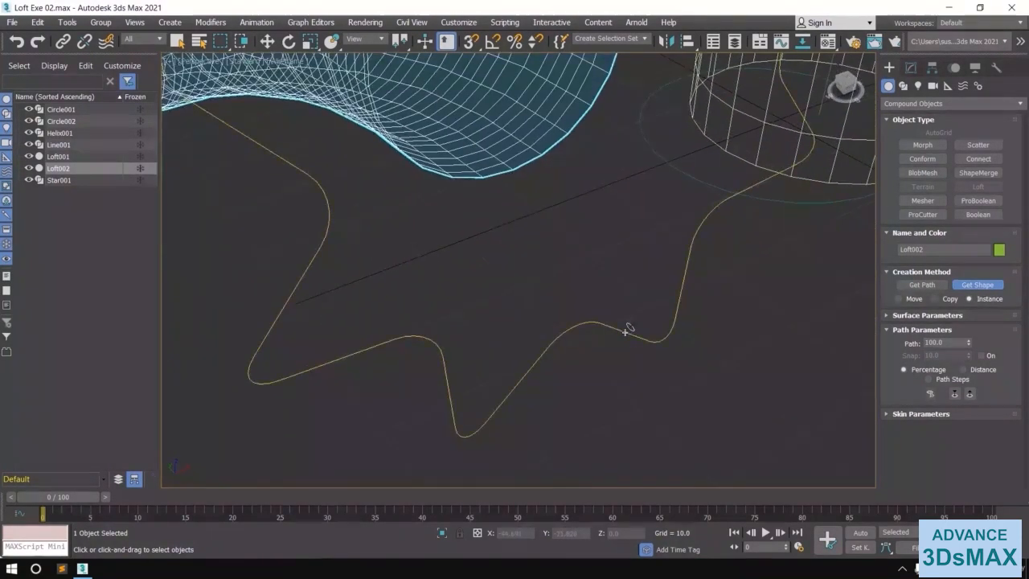
{"action": "left_click", "coordinate": [628, 329]}
{"action": "mouse_move", "coordinate": [597, 349]}
{"action": "middle_mouse_down", "text": "alt"}
{"action": "mouse_move", "coordinate": [561, 355]}
{"action": "mouse_move", "coordinate": [547, 384]}
{"action": "mouse_move", "coordinate": [595, 344]}
{"action": "mouse_move", "coordinate": [533, 372]}
{"action": "middle_mouse_up", "text": "alt"}
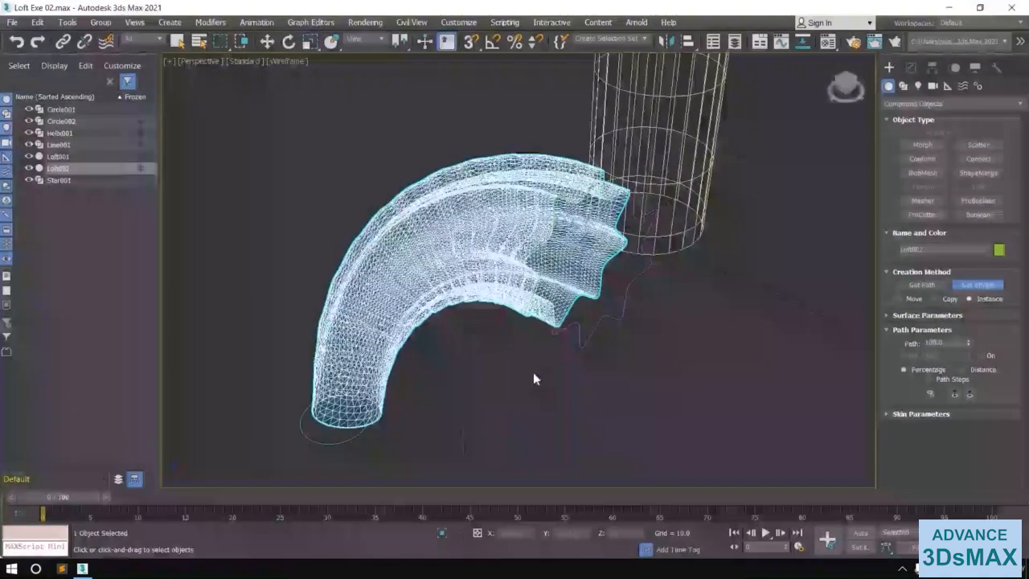
Step: Switch the view back to default shading and examine the surface along the curved loft's inner bend
{"action": "key", "text": "F3"}
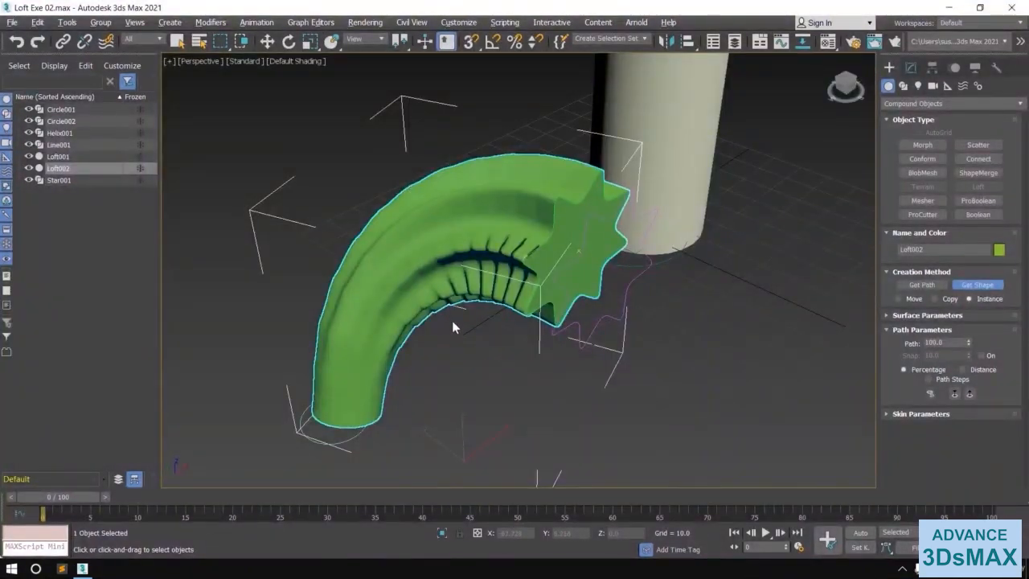
{"action": "middle_click_drag", "start_coordinate": [451, 320], "coordinate": [464, 293], "text": "alt"}
{"action": "scroll", "coordinate": [513, 270], "scroll_direction": "up", "scroll_amount": 5}
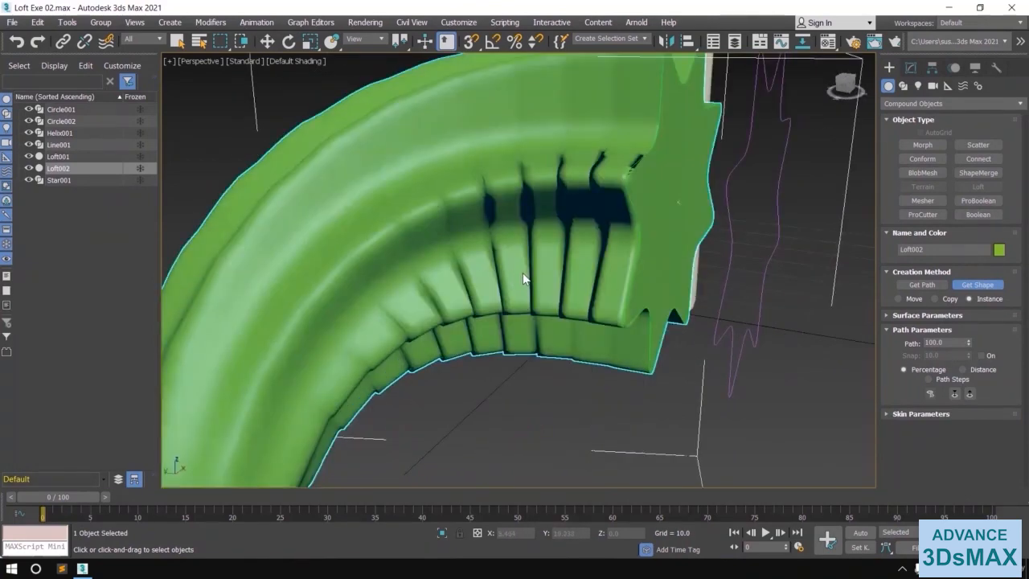
{"action": "scroll", "coordinate": [523, 278], "scroll_direction": "down", "scroll_amount": 3}
{"action": "scroll", "coordinate": [522, 286], "scroll_direction": "up", "scroll_amount": 5}
{"action": "scroll", "coordinate": [526, 276], "scroll_direction": "down", "scroll_amount": 5}
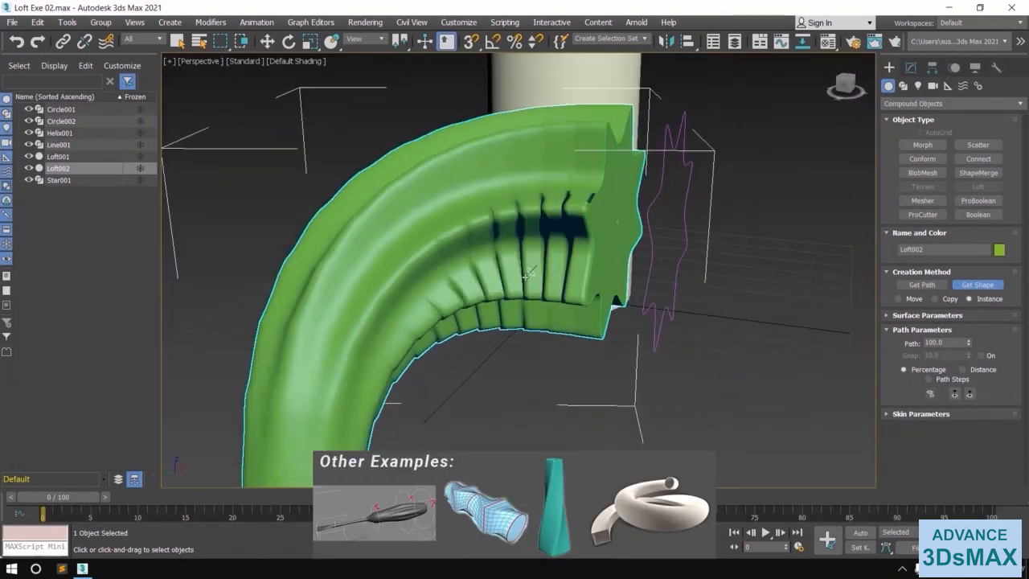
{"action": "scroll", "coordinate": [526, 275], "scroll_direction": "down", "scroll_amount": 3}
Step: Set the Path Steps of the curved loft to 4 in its skin parameters
{"action": "left_click", "coordinate": [911, 67]}
{"action": "key", "text": "w"}
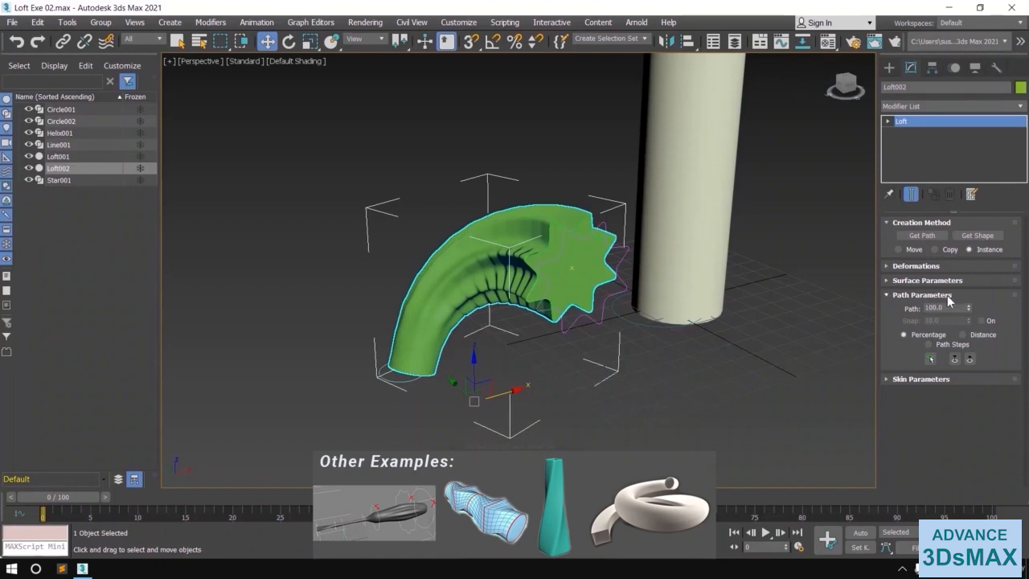
{"action": "left_click", "coordinate": [920, 378]}
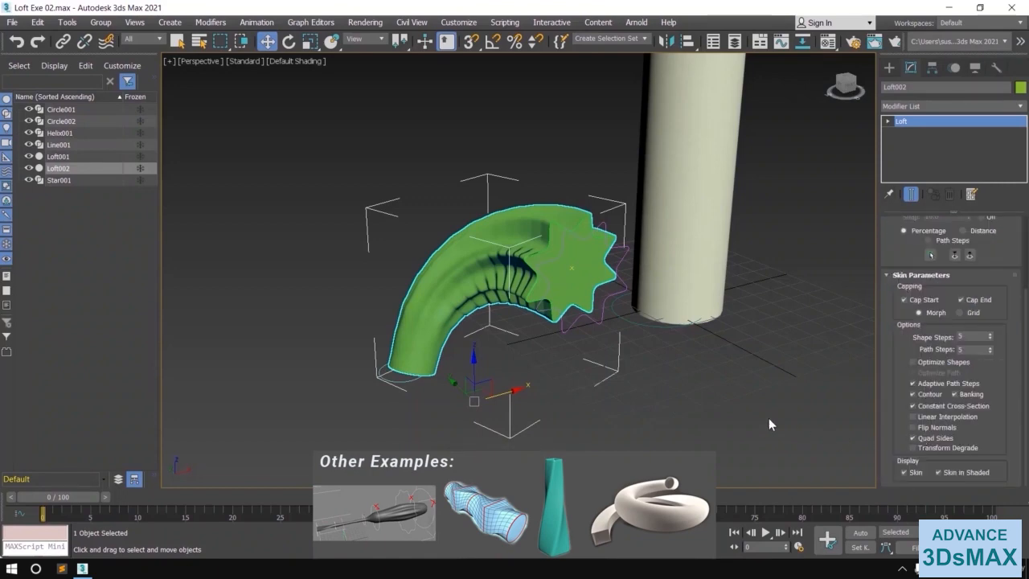
{"action": "scroll", "coordinate": [570, 356], "scroll_direction": "up", "scroll_amount": 5}
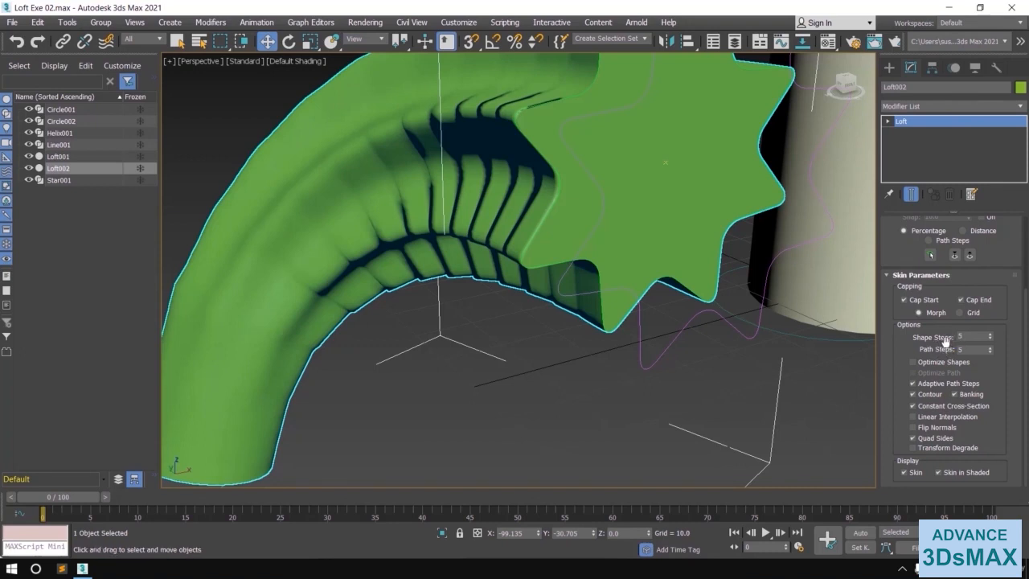
{"action": "left_click", "coordinate": [990, 351]}
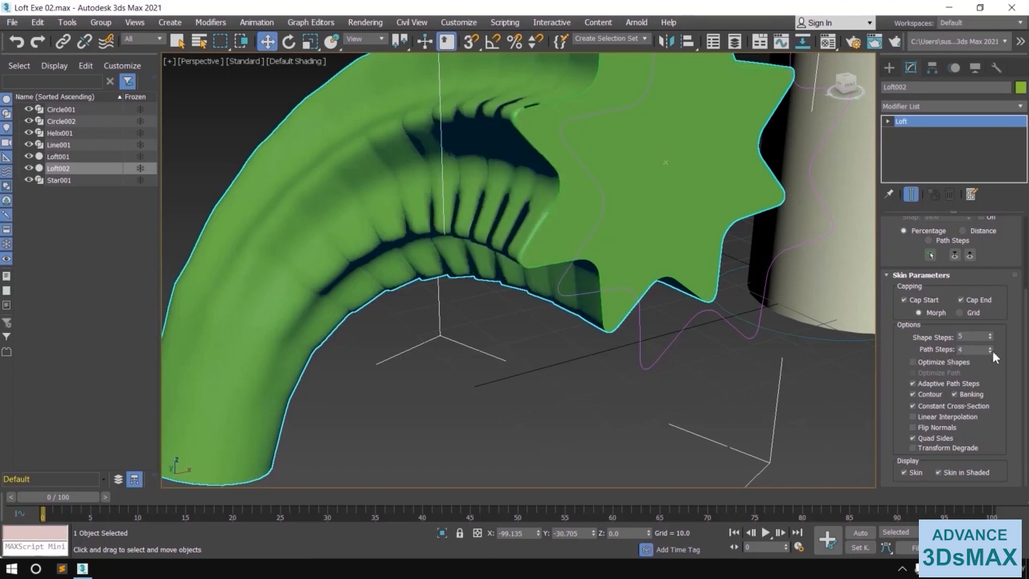
Step: Set the curved loft's Path Steps to 1 and check its surface smoothness from several angles
{"action": "left_click", "coordinate": [990, 351]}
{"action": "left_click", "coordinate": [990, 351]}
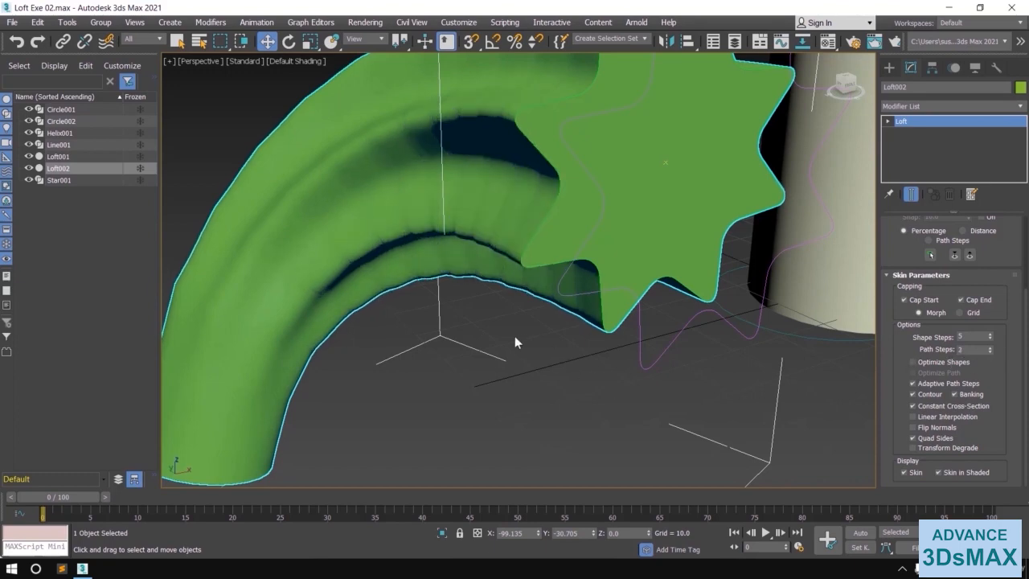
{"action": "middle_click_drag", "start_coordinate": [514, 337], "coordinate": [594, 364], "text": "alt"}
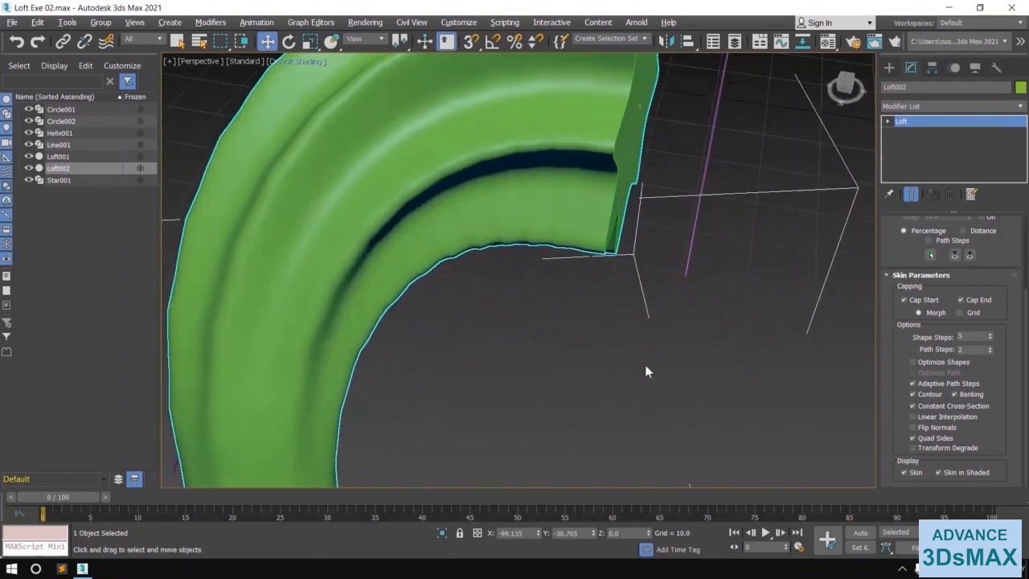
{"action": "left_click", "coordinate": [990, 351]}
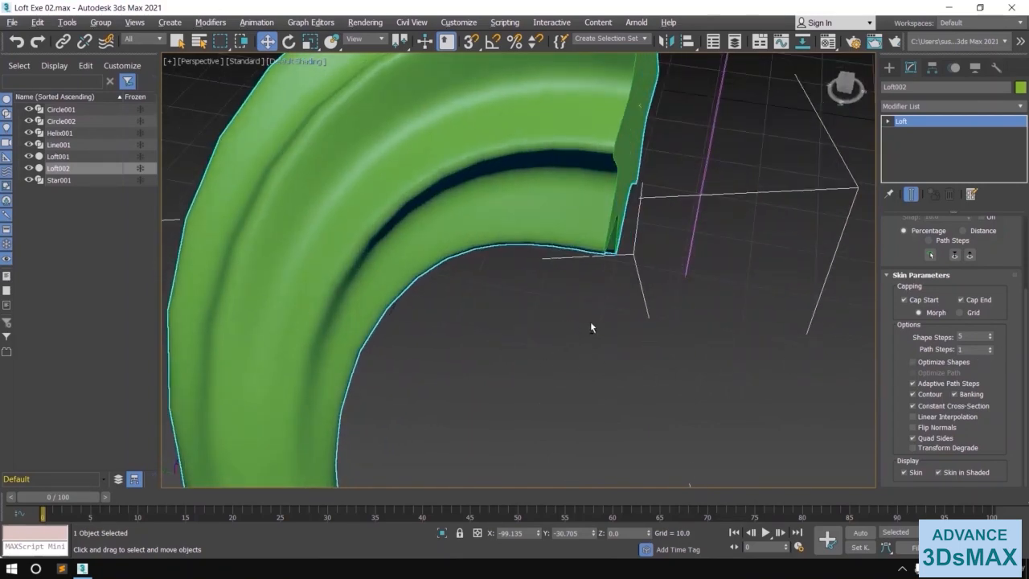
{"action": "middle_click_drag", "start_coordinate": [591, 322], "coordinate": [515, 354], "text": "alt"}
{"action": "scroll", "coordinate": [490, 370], "scroll_direction": "down", "scroll_amount": 2}
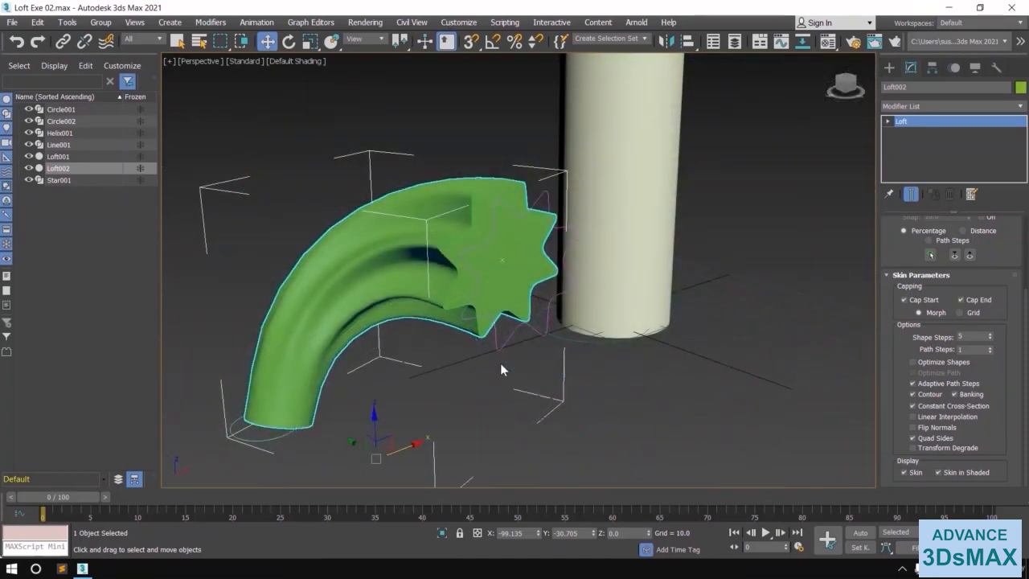
{"action": "scroll", "coordinate": [500, 362], "scroll_direction": "down", "scroll_amount": 3}
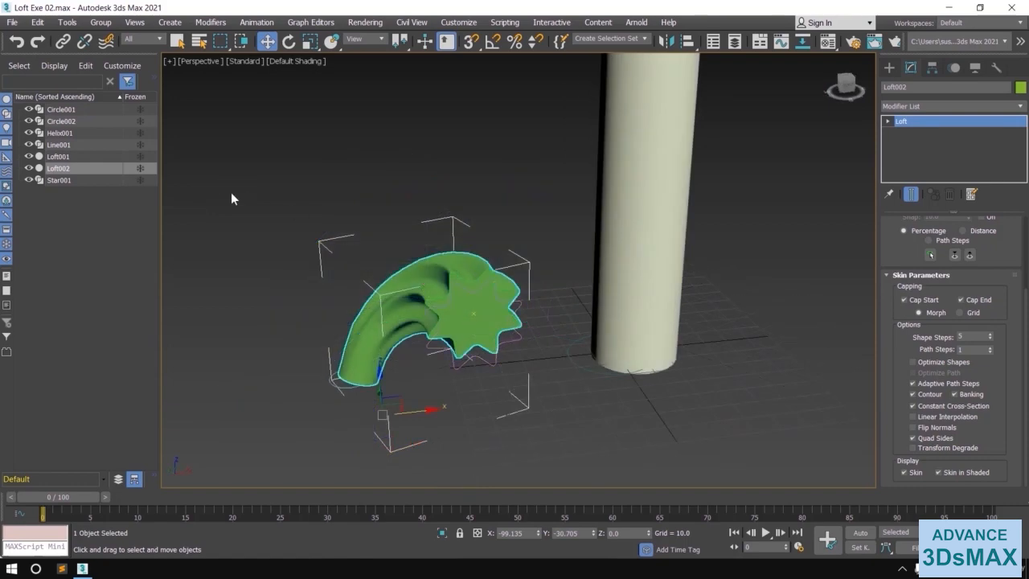
Step: Reset the scene to start a new empty file
{"action": "left_click", "coordinate": [12, 21]}
{"action": "left_click", "coordinate": [27, 59]}
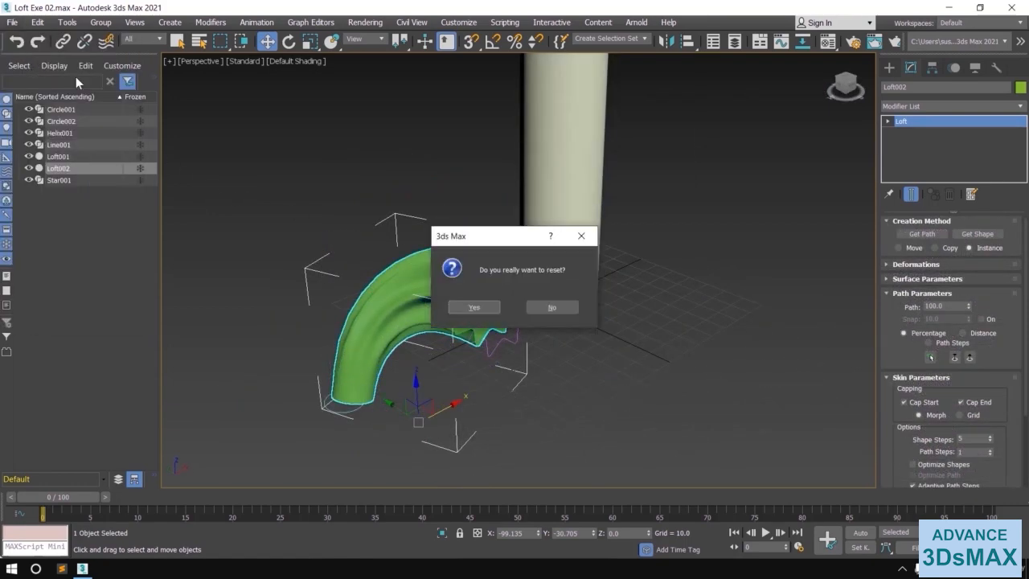
{"action": "left_click", "coordinate": [481, 306]}
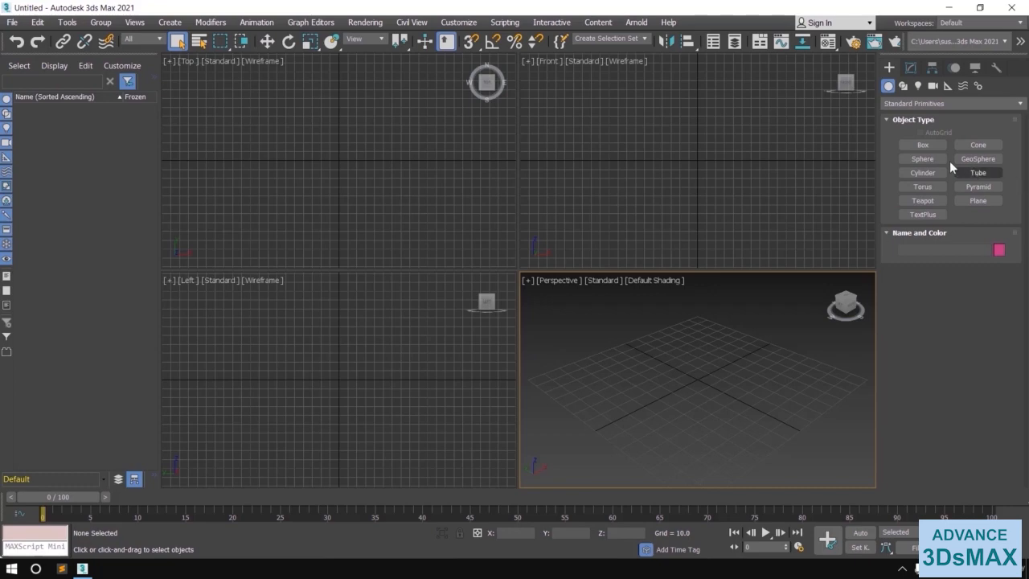
Step: Draw a circle spline with a radius of about 30 at the origin in the Top view
{"action": "left_click", "coordinate": [903, 85]}
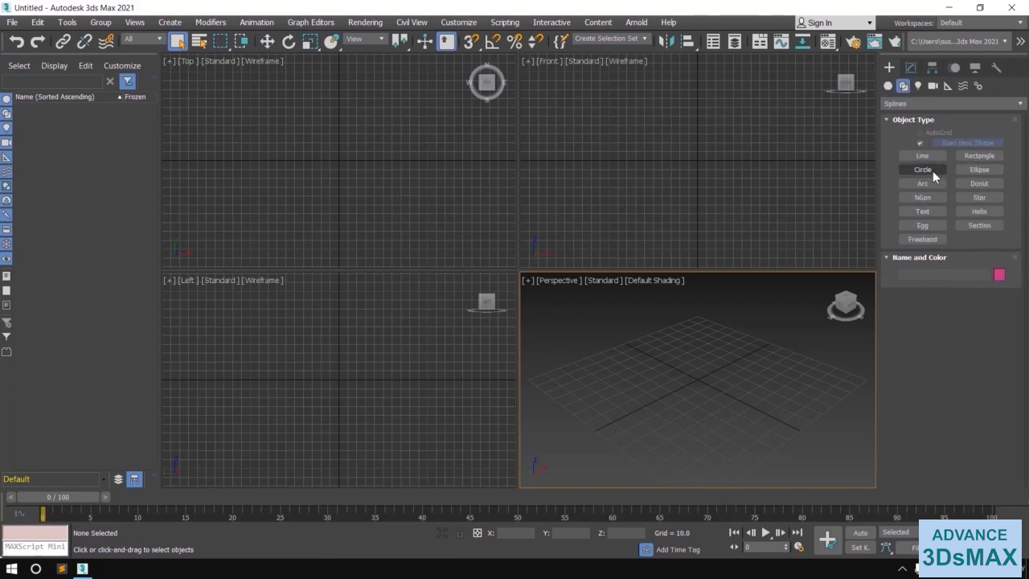
{"action": "left_click", "coordinate": [932, 170]}
{"action": "left_click_drag", "start_coordinate": [340, 156], "coordinate": [359, 177]}
Step: Draw a straight vertical line spline in the Front view, rising from the circle's centre, as the loft path
{"action": "left_click", "coordinate": [915, 160]}
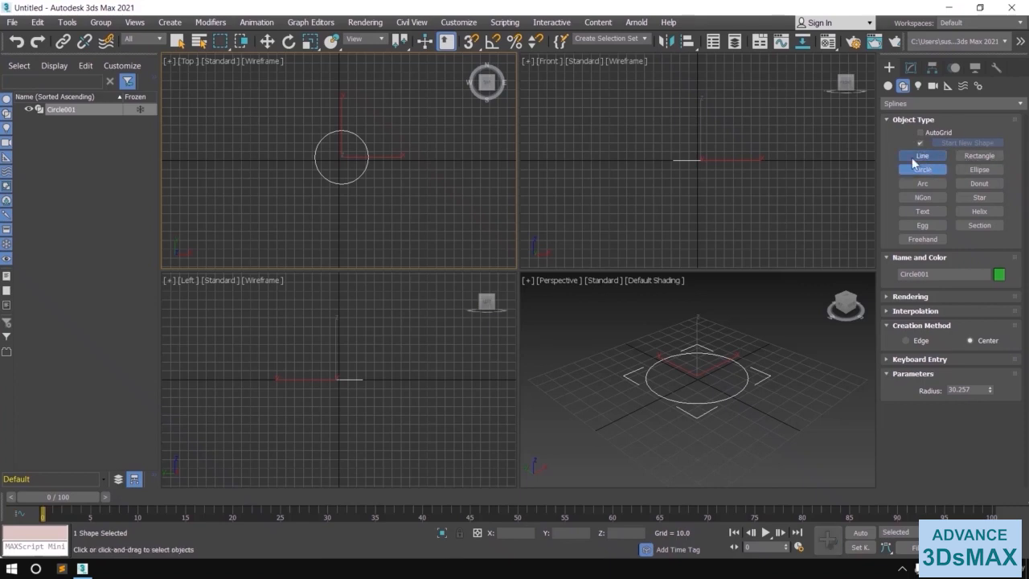
{"action": "middle_click_drag", "start_coordinate": [728, 175], "coordinate": [677, 261]}
{"action": "left_click", "coordinate": [649, 248]}
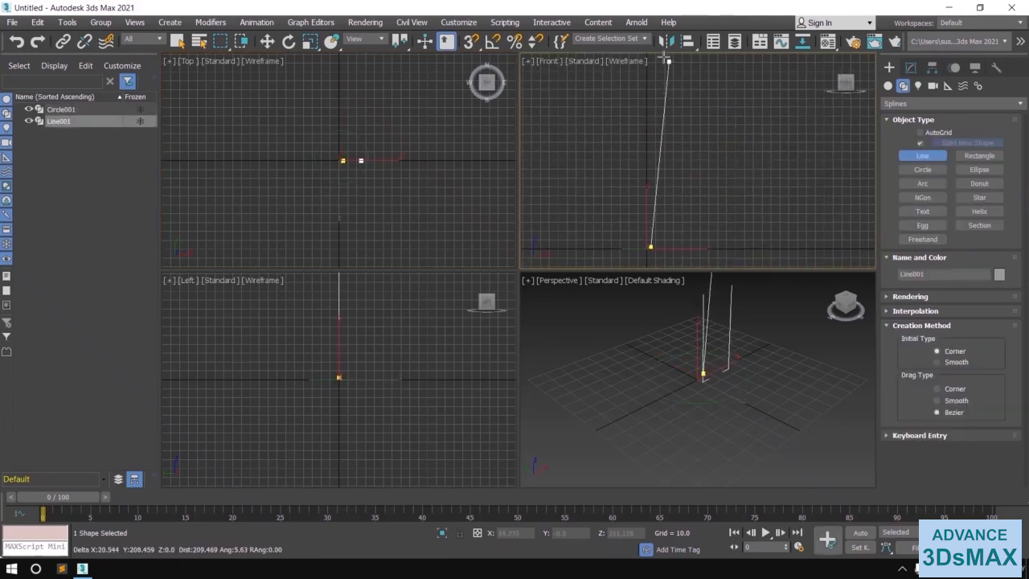
{"action": "left_click", "coordinate": [650, 71]}
{"action": "right_click", "coordinate": [746, 72]}
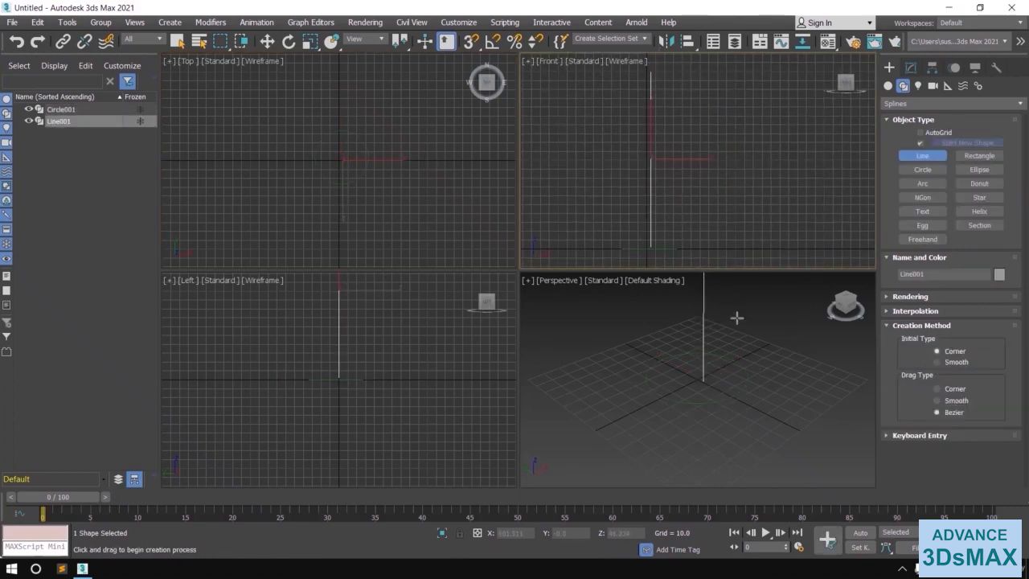
Step: Create a Loft compound object along the vertical line in the maximized Perspective view, using the circle as its shape
{"action": "middle_click_drag", "start_coordinate": [729, 350], "coordinate": [713, 402]}
{"action": "key", "text": "alt+w"}
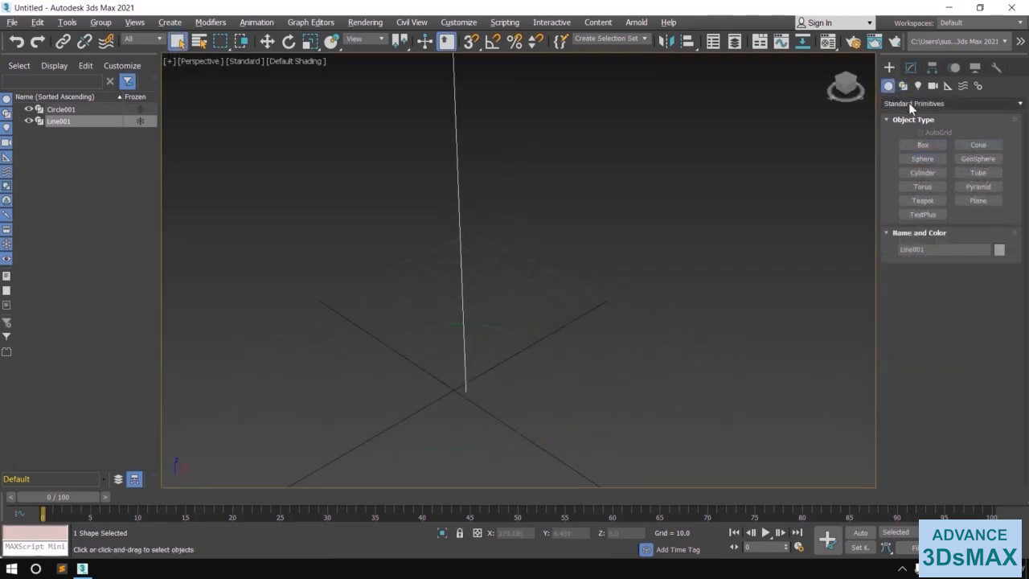
{"action": "left_click", "coordinate": [908, 102]}
{"action": "left_click", "coordinate": [908, 141]}
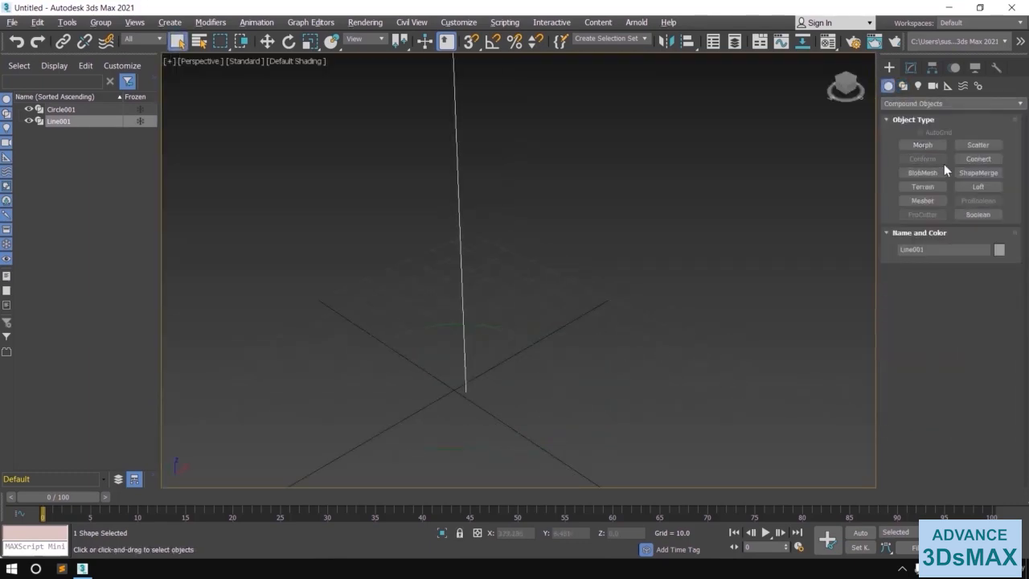
{"action": "left_click", "coordinate": [983, 188]}
{"action": "middle_click_drag", "start_coordinate": [717, 325], "coordinate": [641, 330]}
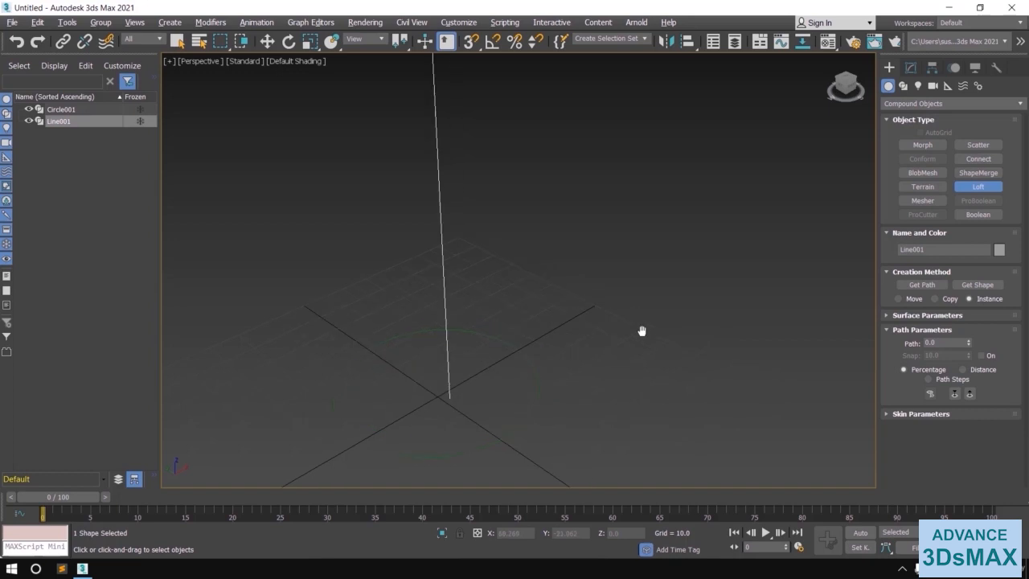
{"action": "left_click", "coordinate": [986, 286]}
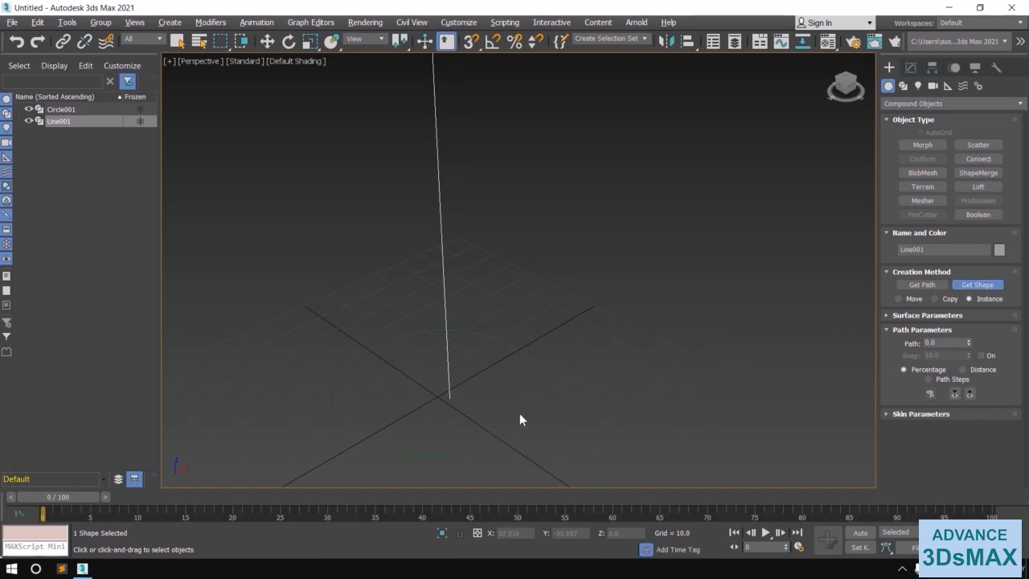
{"action": "left_click", "coordinate": [525, 419]}
Step: Examine the cylindrical loft in shaded display and switch the Perspective view to wireframe
{"action": "scroll", "coordinate": [622, 376], "scroll_direction": "down", "scroll_amount": 5}
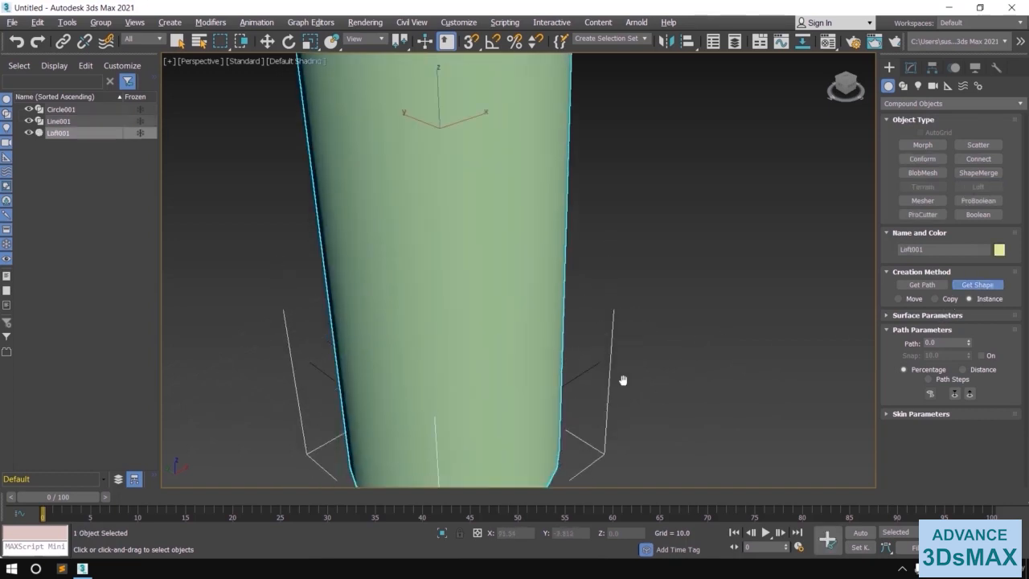
{"action": "key", "text": "F3"}
{"action": "key", "text": "F3"}
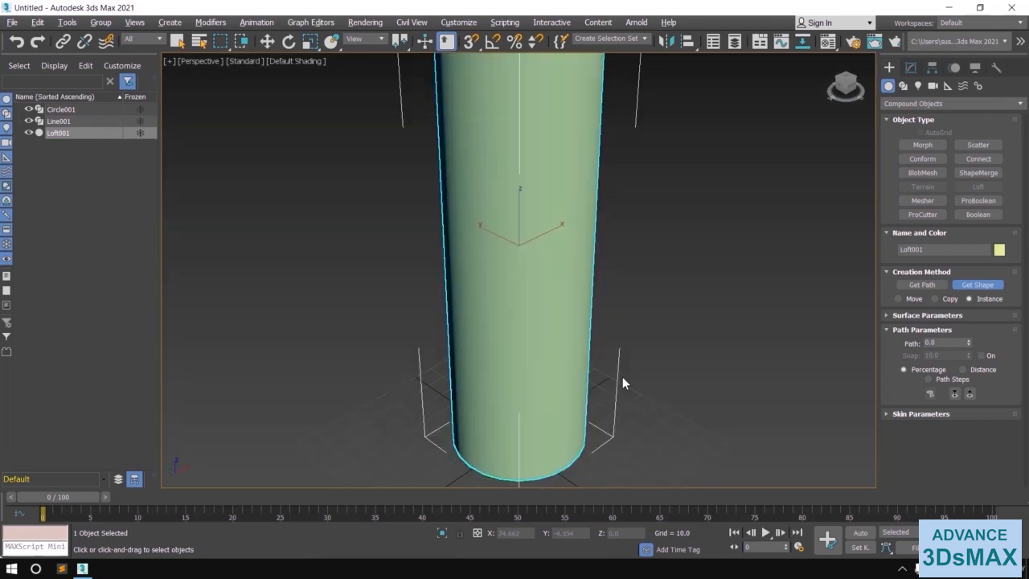
{"action": "scroll", "coordinate": [631, 359], "scroll_direction": "down", "scroll_amount": 5}
{"action": "scroll", "coordinate": [618, 396], "scroll_direction": "up", "scroll_amount": 6}
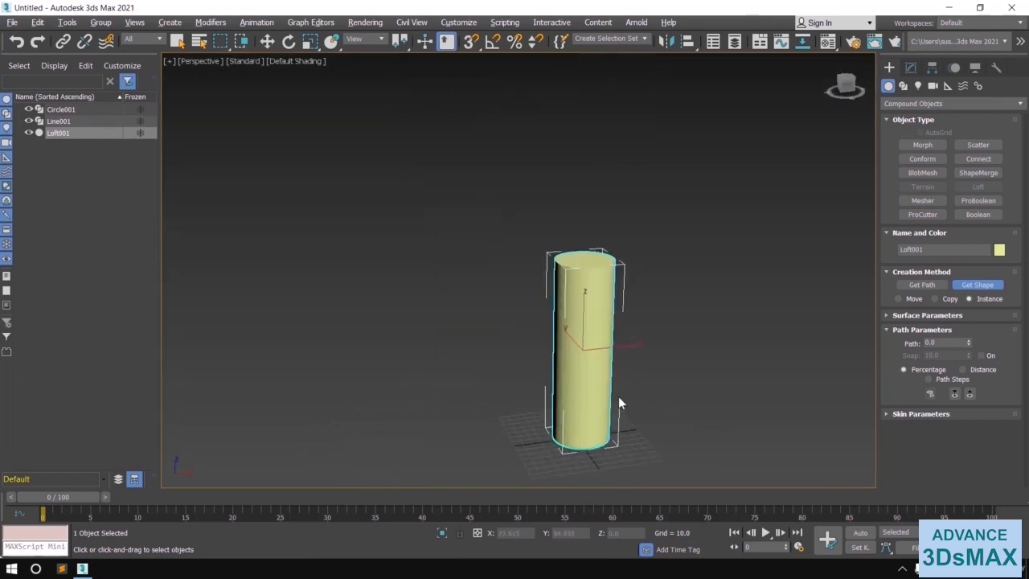
{"action": "key", "text": "F3"}
{"action": "middle_click_drag", "start_coordinate": [567, 354], "coordinate": [561, 376]}
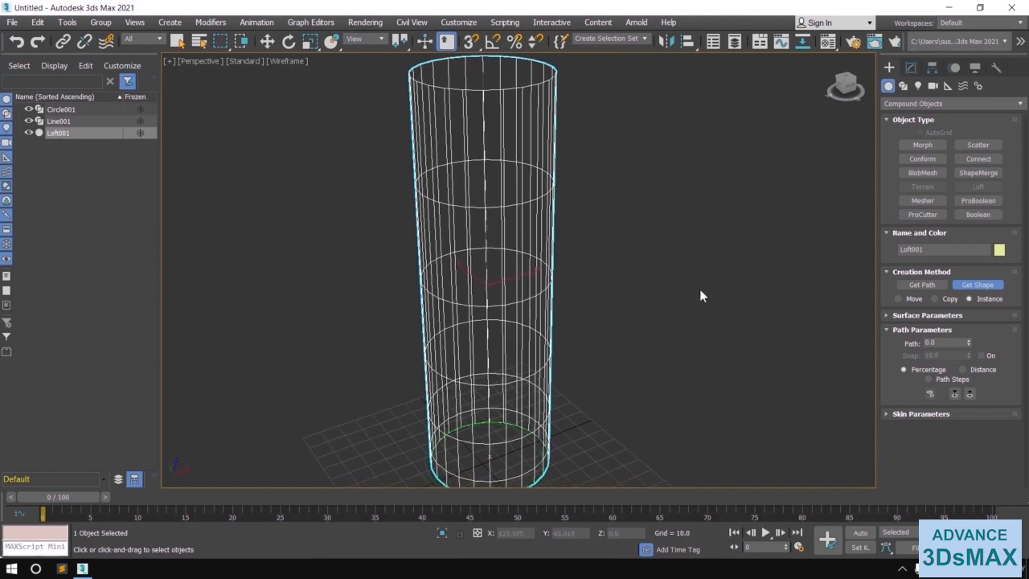
Step: Open the Scale deformation graph for the cylindrical loft, widen its window and place it beside the model
{"action": "left_click", "coordinate": [911, 69]}
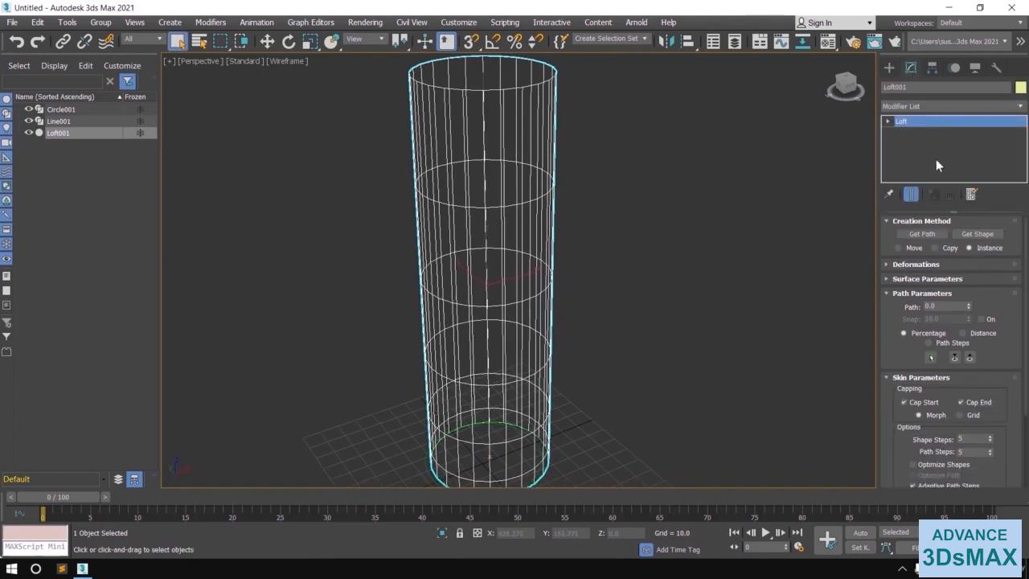
{"action": "left_click", "coordinate": [916, 263]}
{"action": "middle_click_drag", "start_coordinate": [742, 334], "coordinate": [648, 328]}
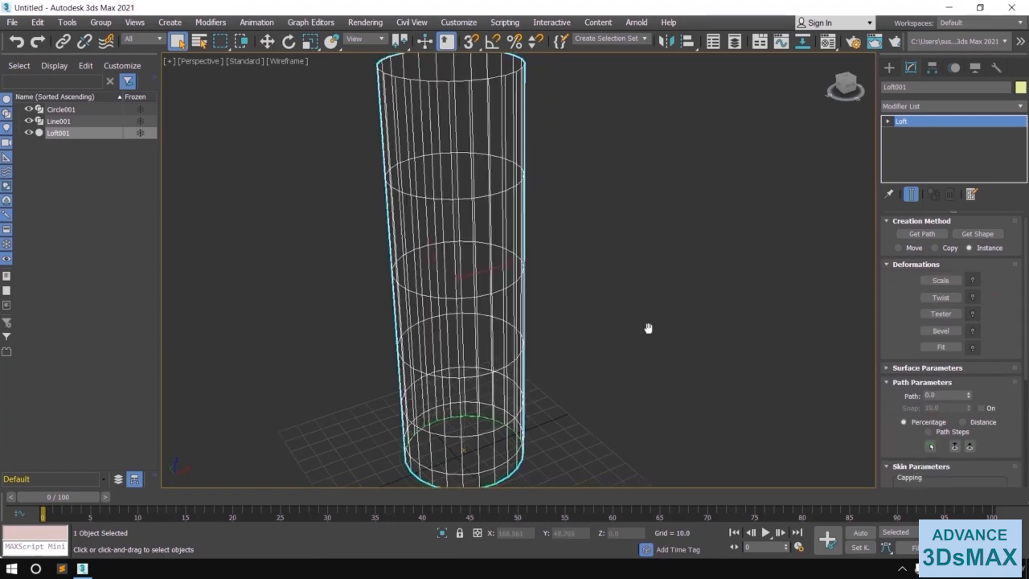
{"action": "left_click", "coordinate": [942, 281]}
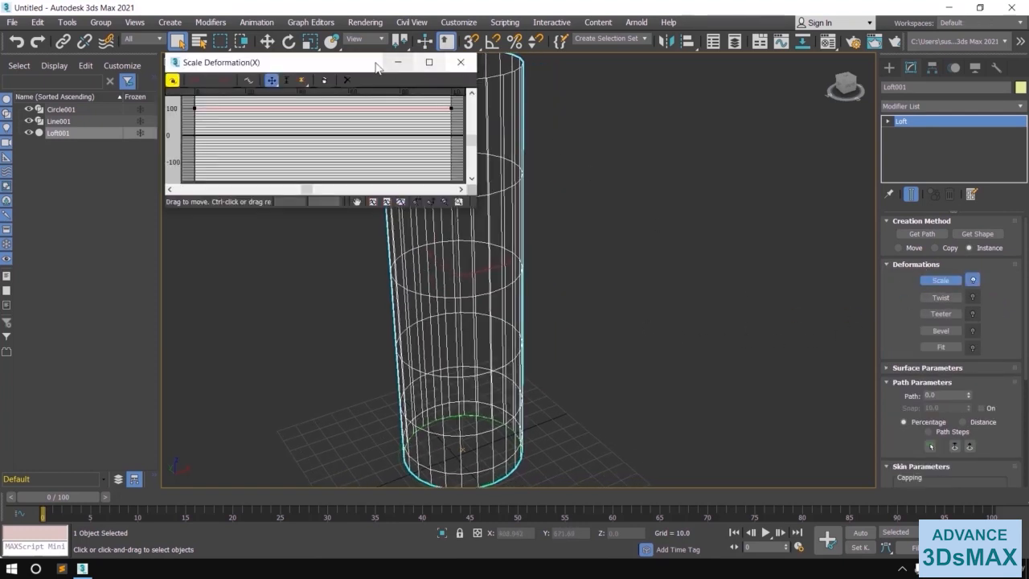
{"action": "left_click_drag", "start_coordinate": [358, 69], "coordinate": [497, 184]}
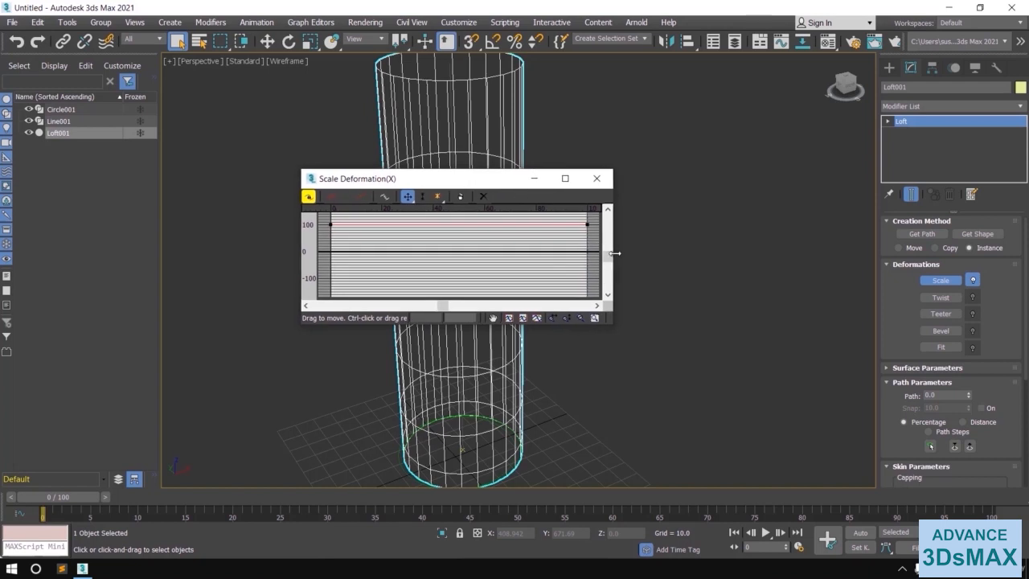
{"action": "left_click_drag", "start_coordinate": [613, 253], "coordinate": [769, 255]}
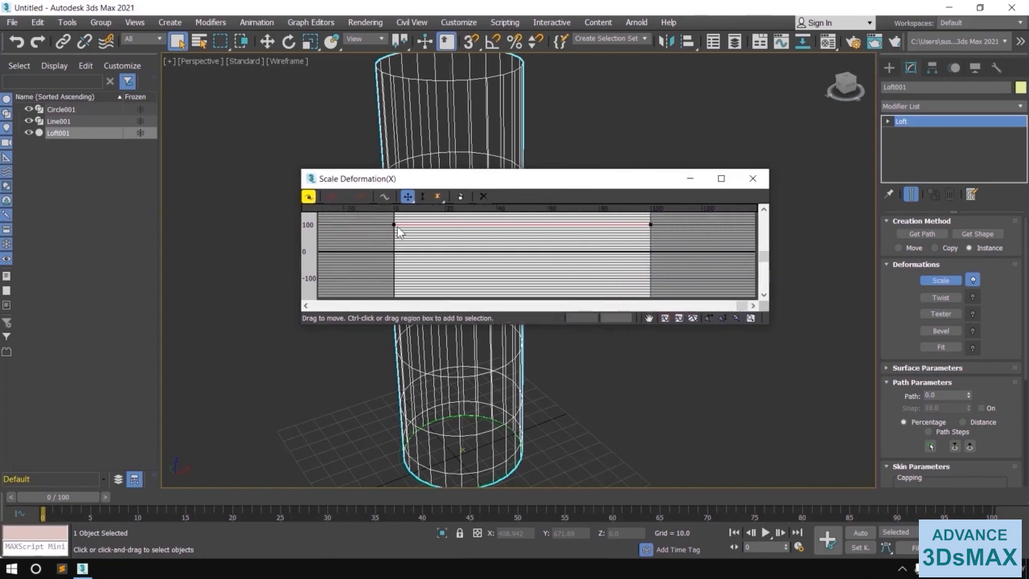
{"action": "left_click_drag", "start_coordinate": [591, 178], "coordinate": [704, 211]}
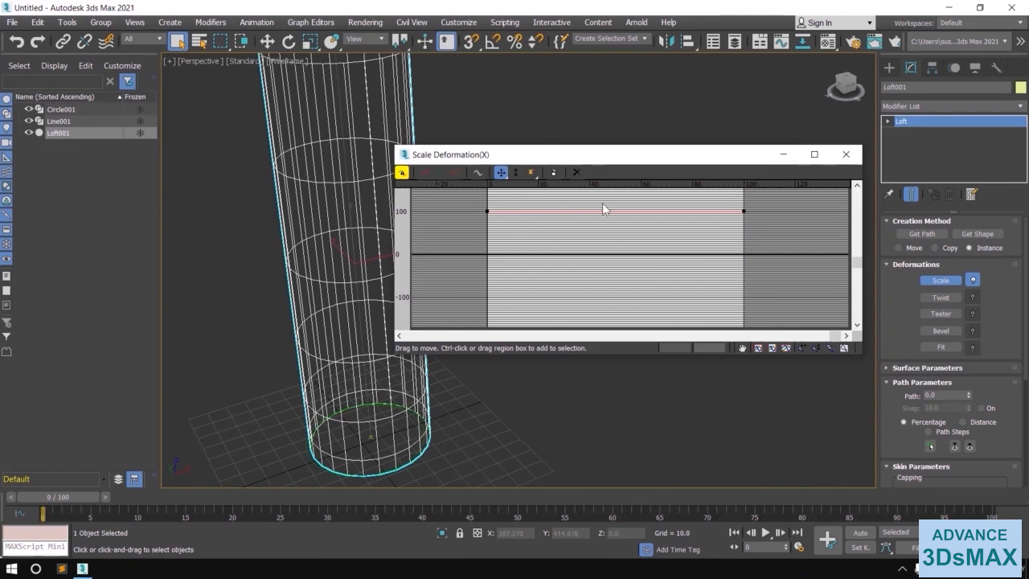
Step: Insert four control points on the scale curve at about 16, 39, 63 and 84 percent of the path
{"action": "left_click", "coordinate": [531, 174]}
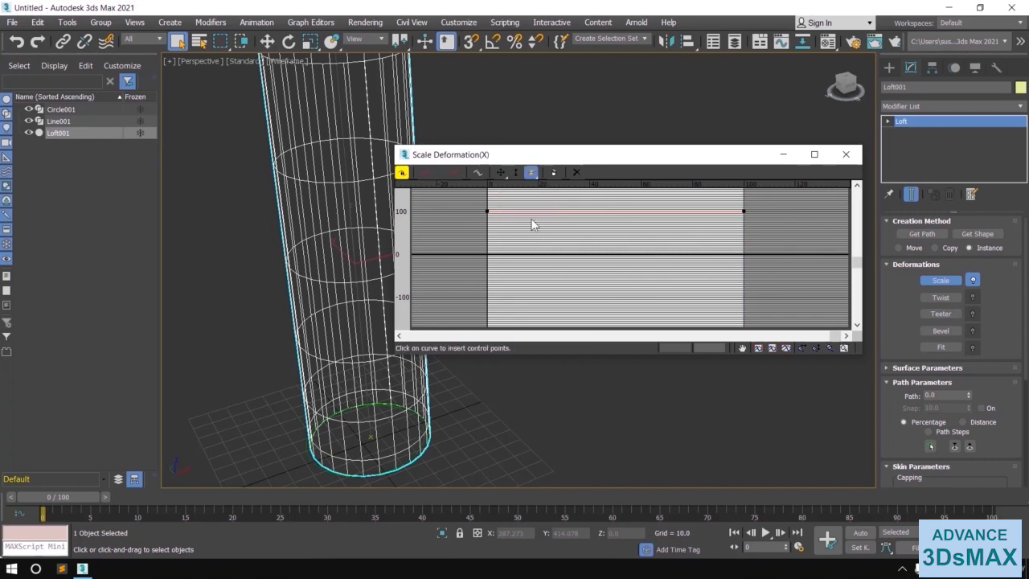
{"action": "left_click", "coordinate": [527, 211]}
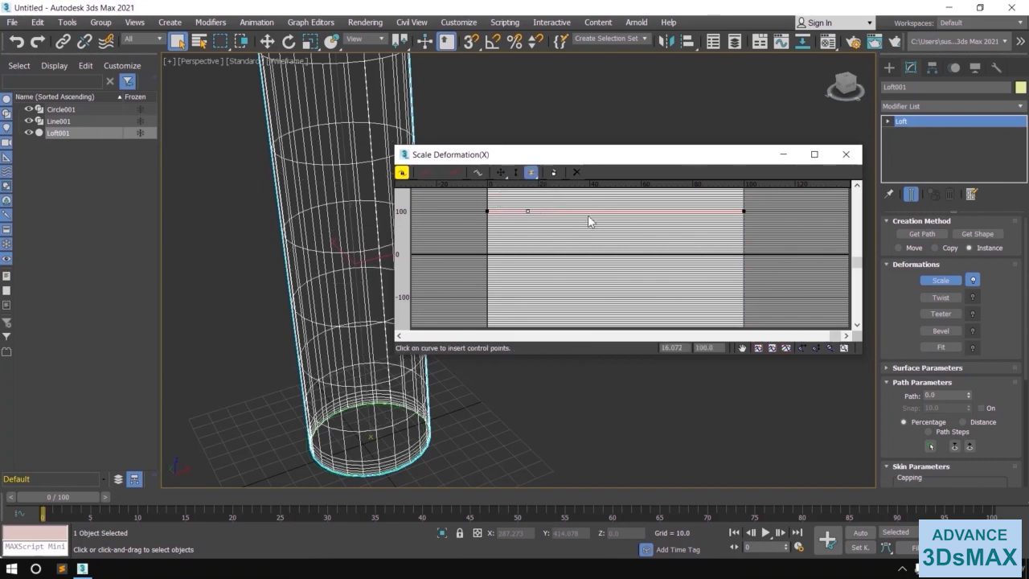
{"action": "left_click", "coordinate": [587, 211]}
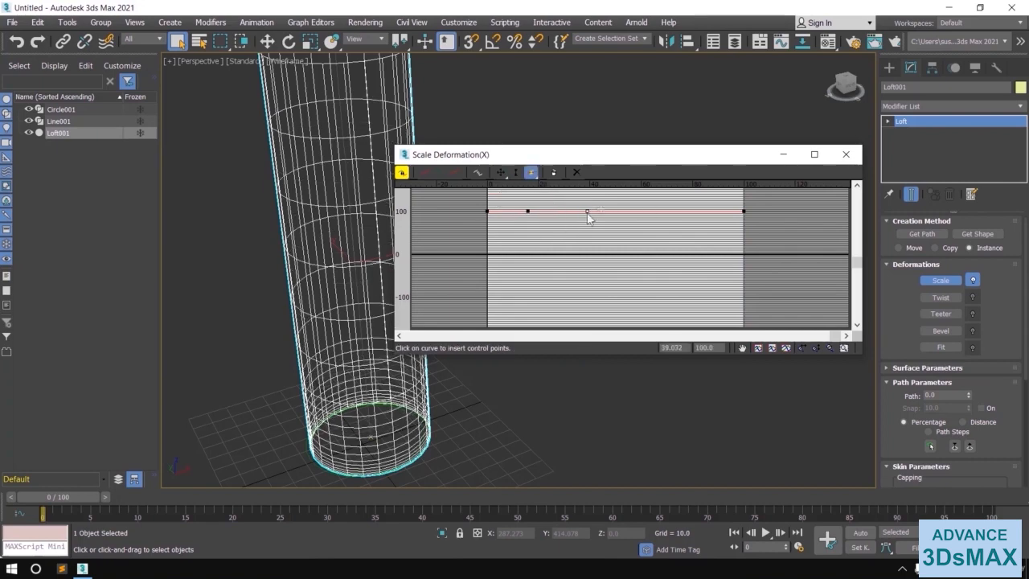
{"action": "left_click", "coordinate": [649, 211]}
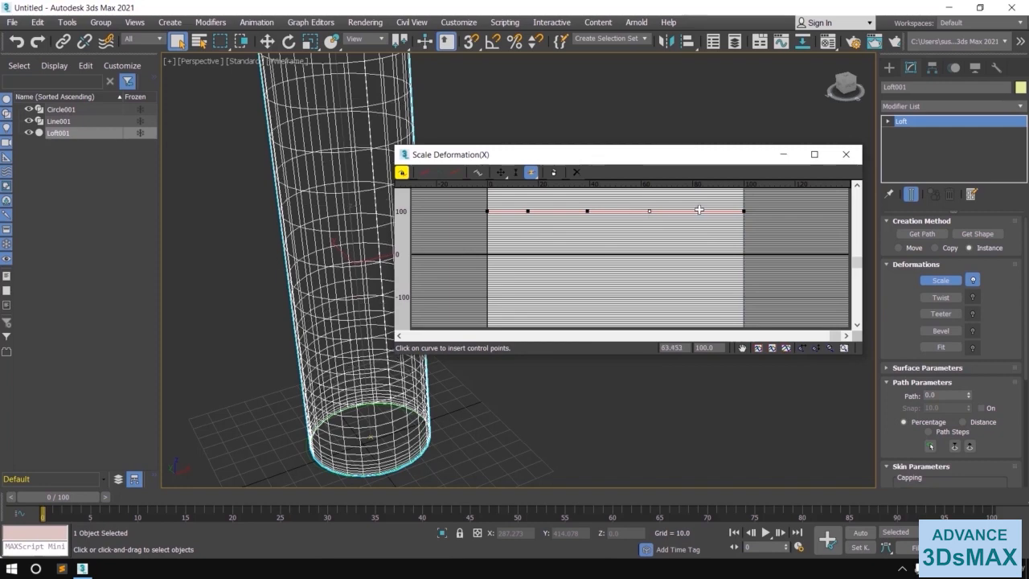
{"action": "left_click", "coordinate": [701, 210]}
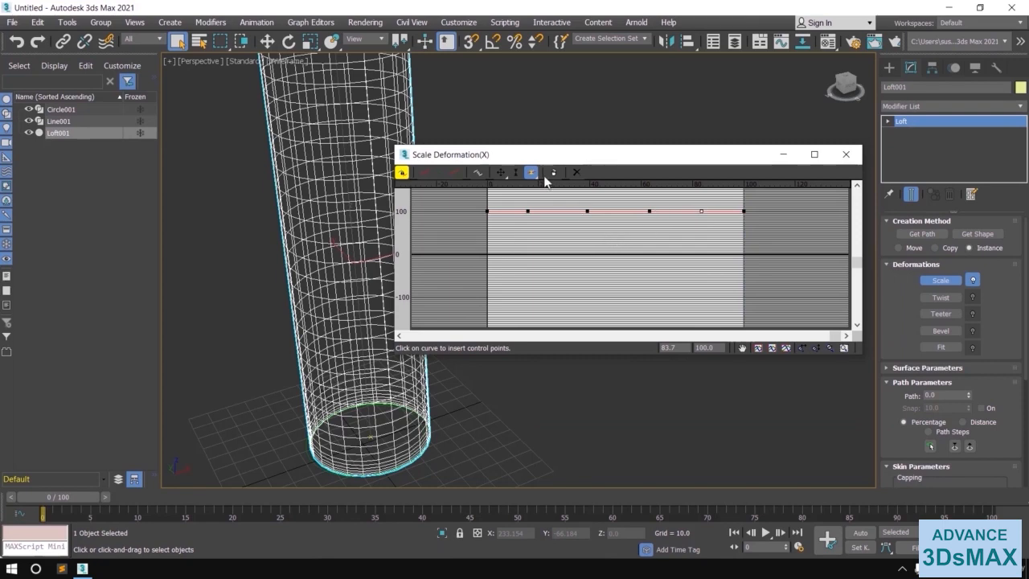
{"action": "right_click", "coordinate": [618, 237]}
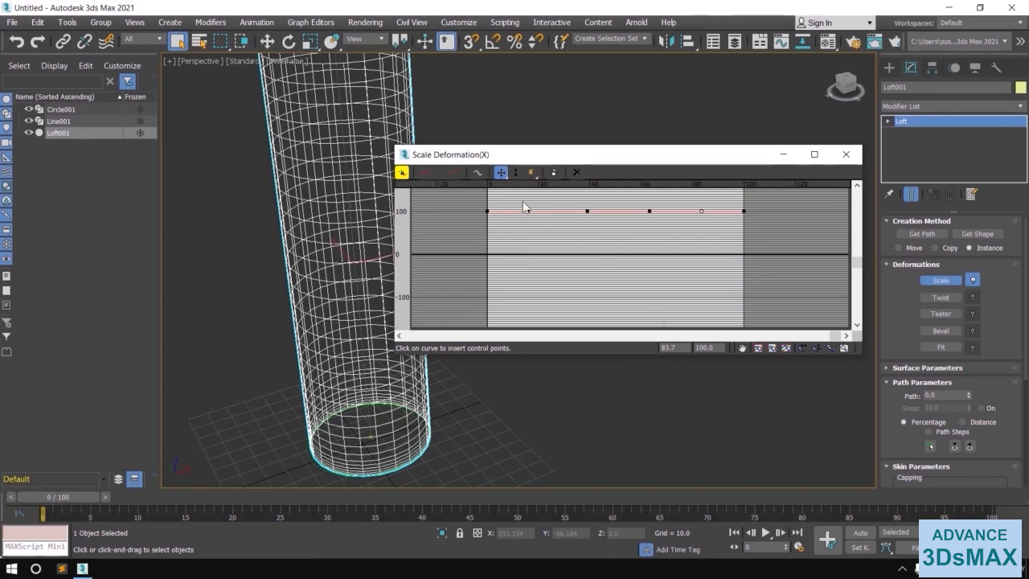
Step: Lower the scale curve's first and third inner control points to about 68 and 62, and its end point to about 79
{"action": "left_click", "coordinate": [525, 210]}
{"action": "left_click_drag", "start_coordinate": [527, 213], "coordinate": [532, 225]}
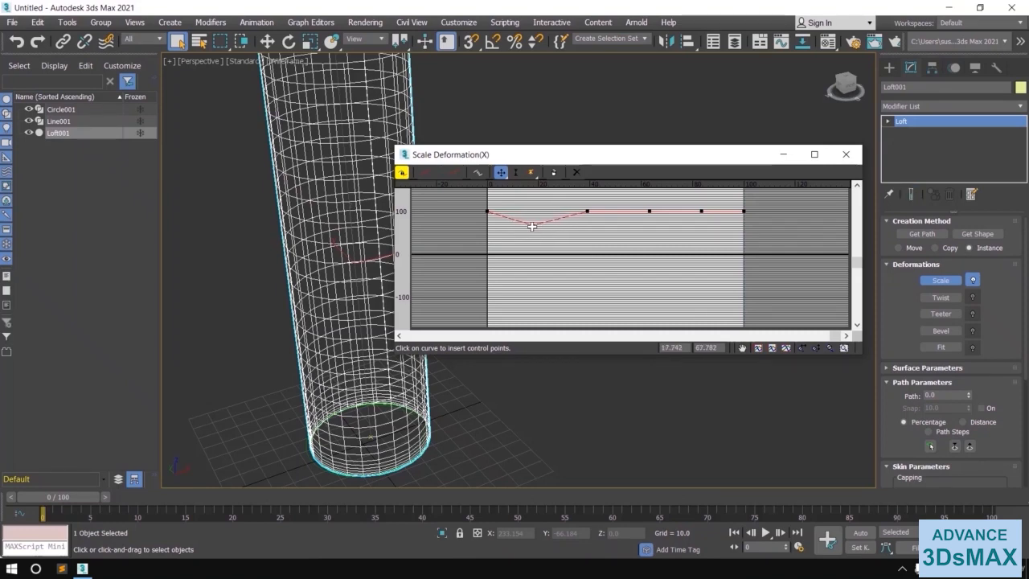
{"action": "left_click", "coordinate": [651, 213]}
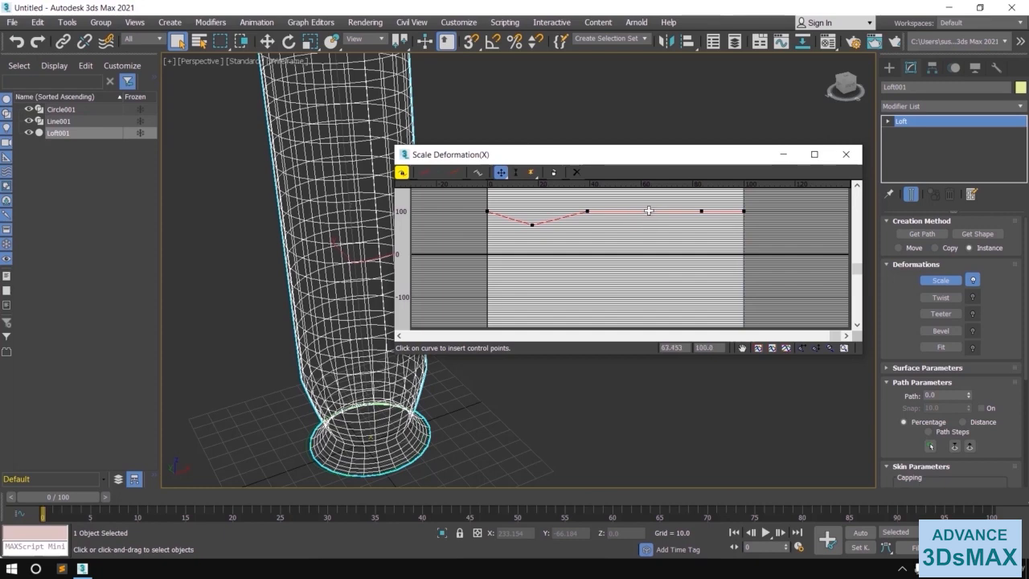
{"action": "left_click_drag", "start_coordinate": [648, 210], "coordinate": [648, 228]}
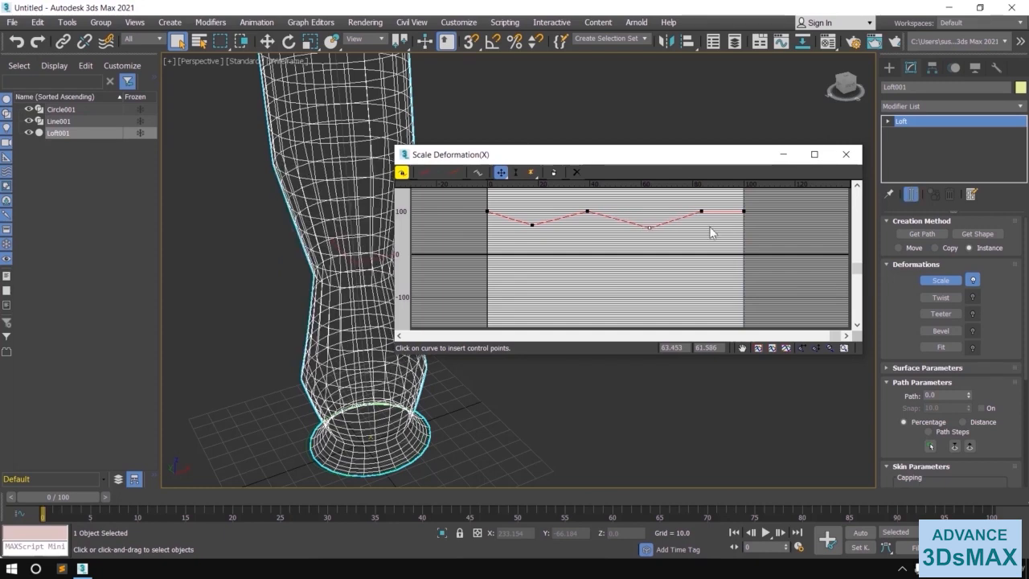
{"action": "left_click", "coordinate": [743, 211]}
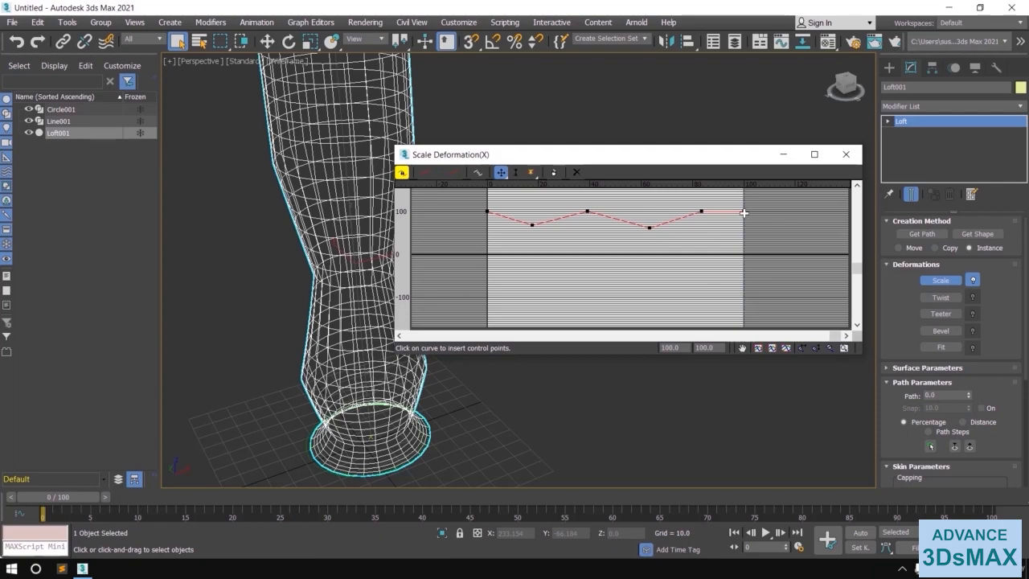
{"action": "left_click_drag", "start_coordinate": [743, 212], "coordinate": [742, 221]}
Step: Display the loft shaded and convert the four inner control points of the scale curve to Bezier-Smooth
{"action": "mouse_move", "coordinate": [293, 266]}
{"action": "middle_mouse_down", "text": "alt"}
{"action": "mouse_move", "coordinate": [283, 303]}
{"action": "mouse_move", "coordinate": [273, 292]}
{"action": "mouse_move", "coordinate": [348, 305]}
{"action": "mouse_move", "coordinate": [310, 265]}
{"action": "middle_mouse_up", "text": "alt"}
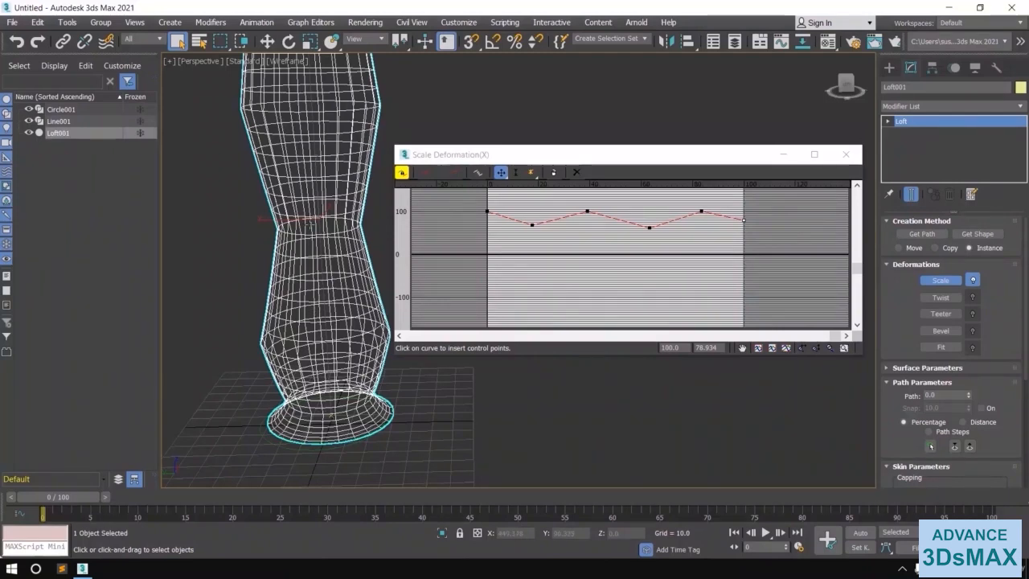
{"action": "key", "text": "F3"}
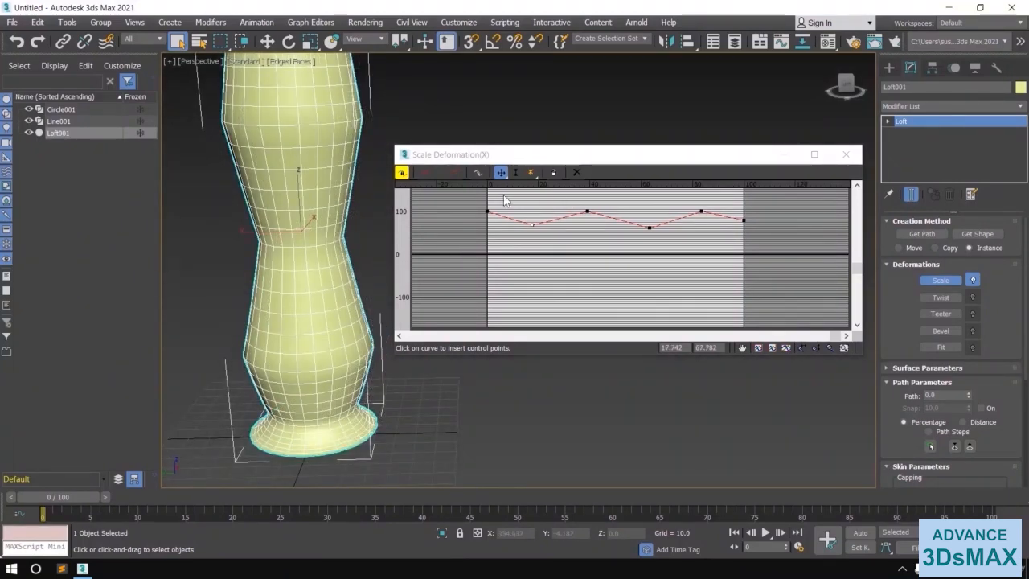
{"action": "left_click_drag", "start_coordinate": [503, 195], "coordinate": [717, 251]}
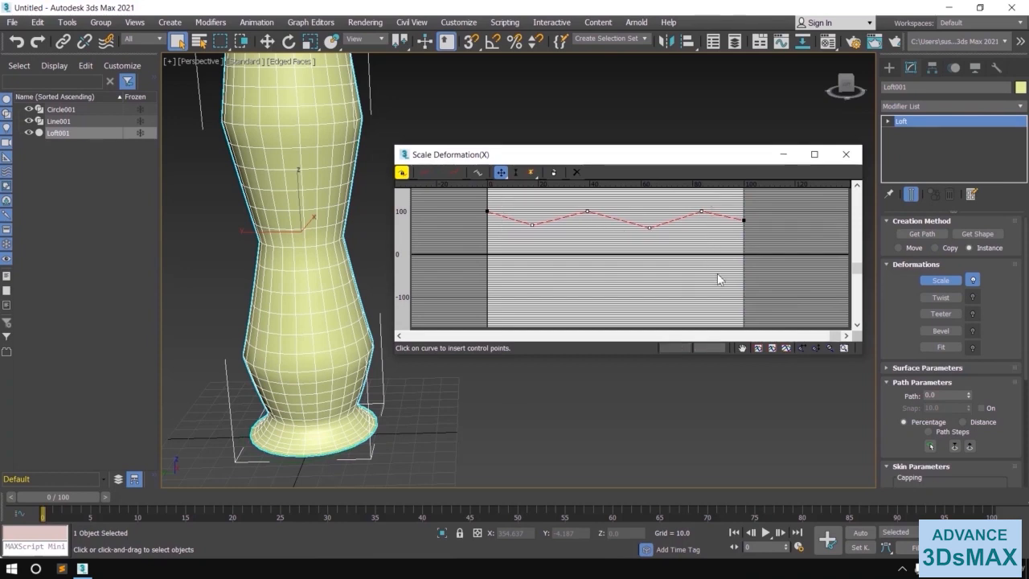
{"action": "right_click", "coordinate": [587, 212]}
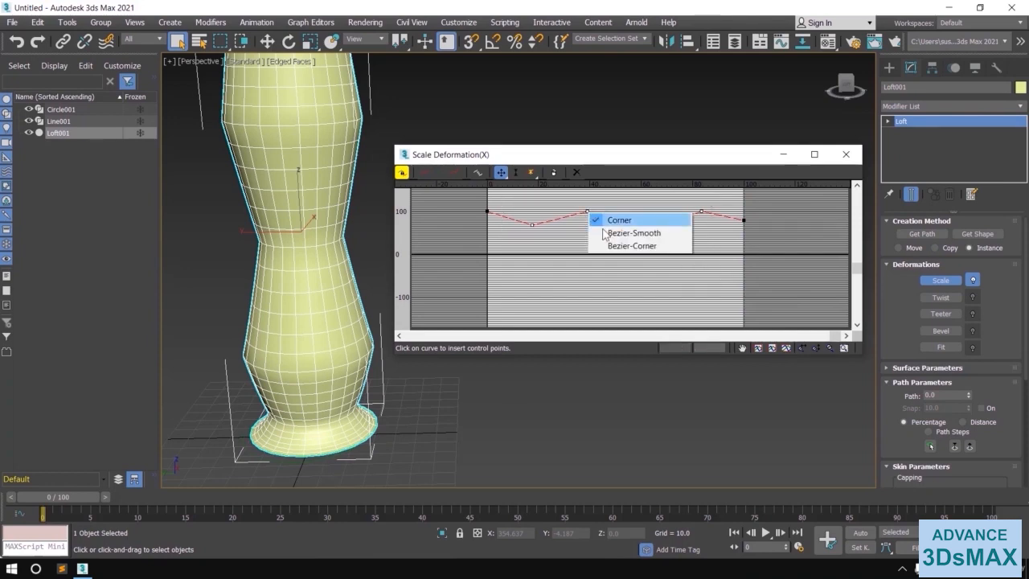
{"action": "left_click", "coordinate": [652, 235]}
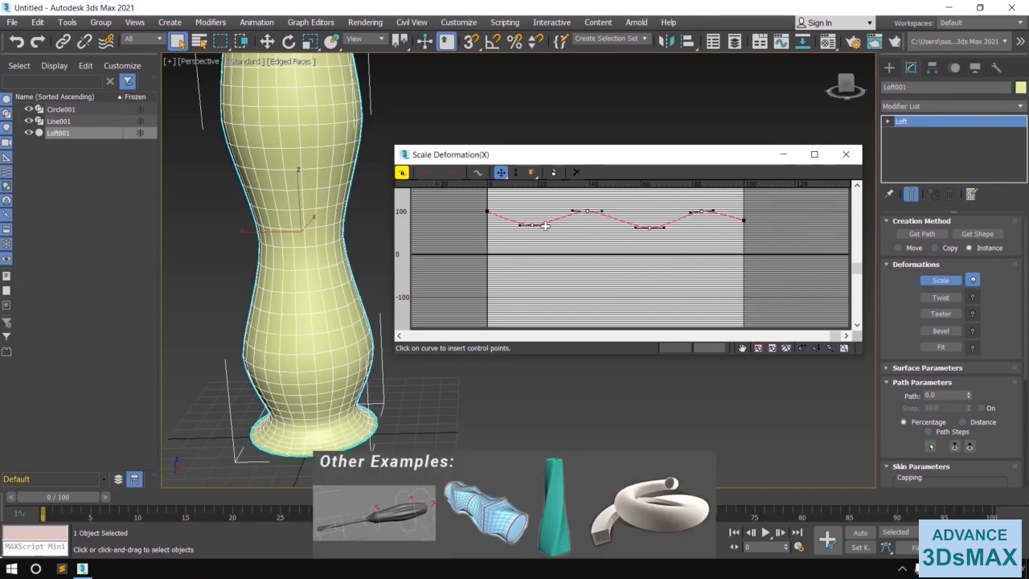
Step: Lengthen the tangent handles of the first three inner control points to round the scale curve
{"action": "left_click_drag", "start_coordinate": [545, 226], "coordinate": [553, 225]}
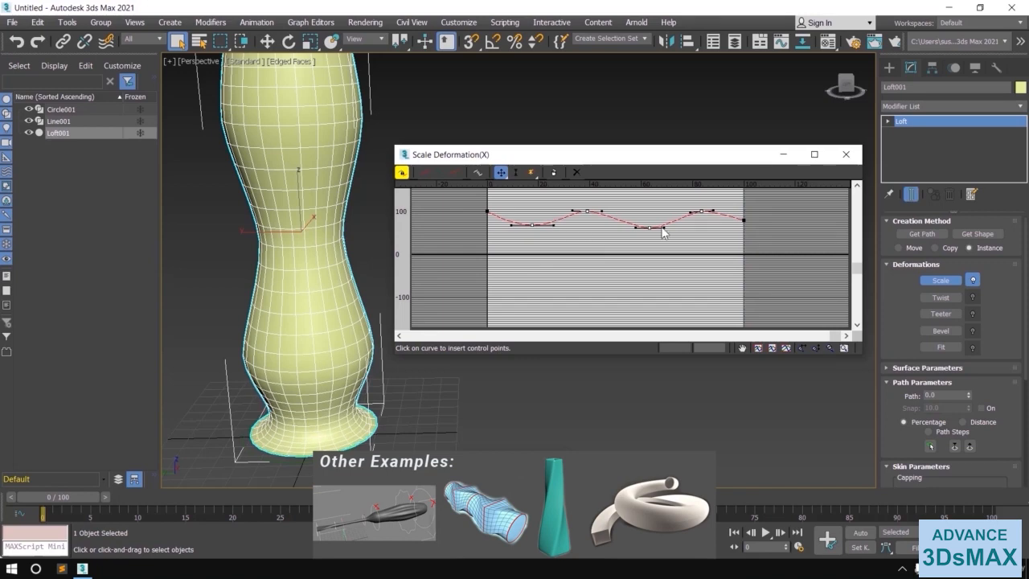
{"action": "left_click_drag", "start_coordinate": [661, 226], "coordinate": [668, 227]}
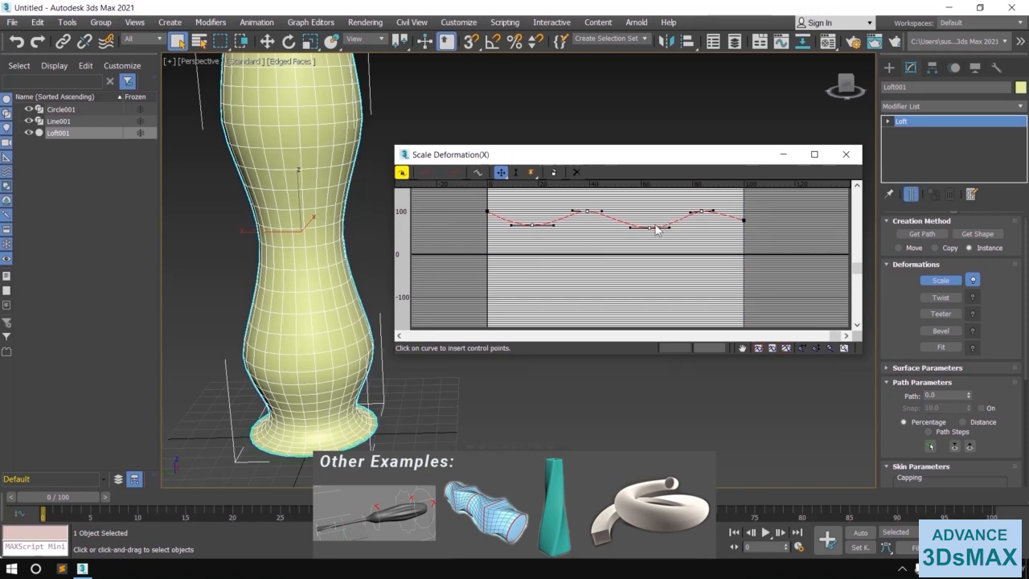
{"action": "left_click_drag", "start_coordinate": [601, 210], "coordinate": [605, 210]}
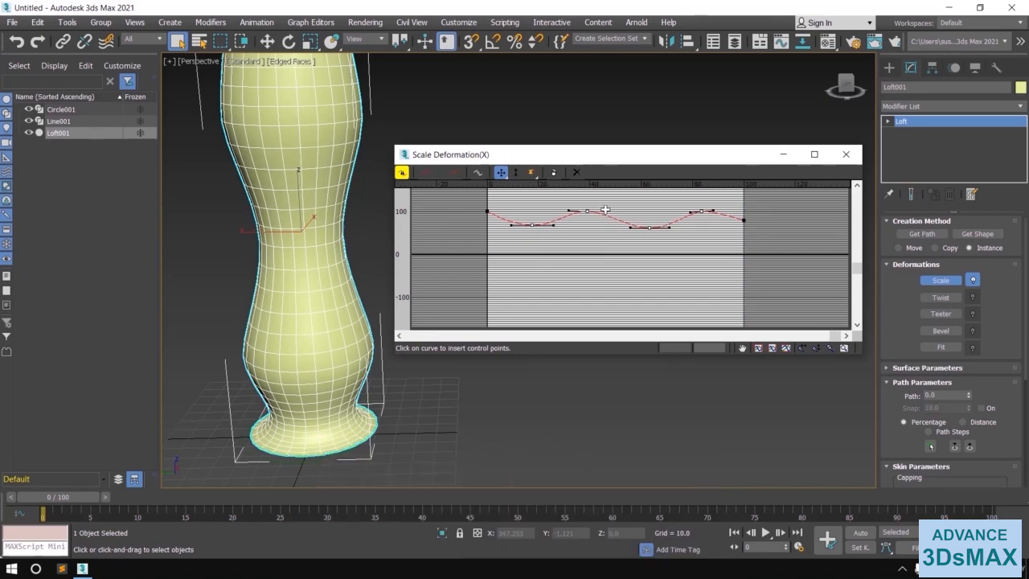
{"action": "left_click", "coordinate": [702, 211]}
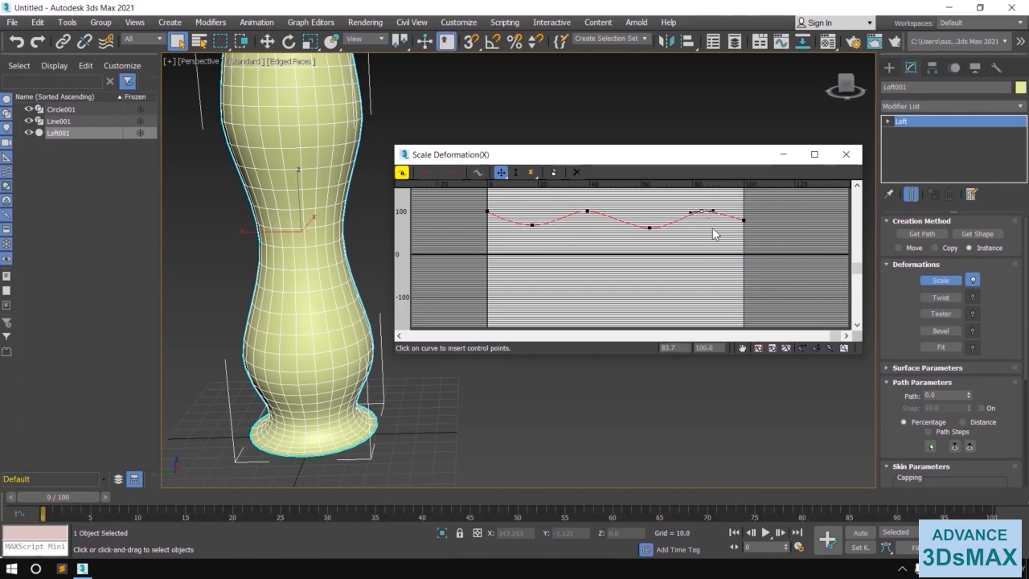
Step: Examine the whole reshaped loft in the Perspective view and close its Scale deformation graph
{"action": "middle_click_drag", "start_coordinate": [278, 290], "coordinate": [289, 365]}
{"action": "scroll", "coordinate": [282, 336], "scroll_direction": "down", "scroll_amount": 2}
{"action": "scroll", "coordinate": [290, 366], "scroll_direction": "up", "scroll_amount": 2}
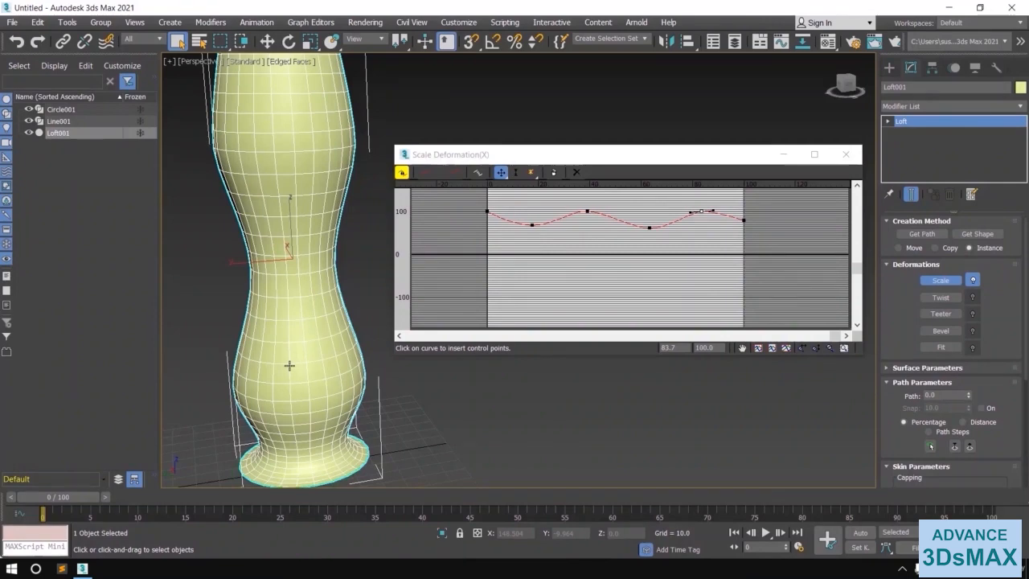
{"action": "left_click", "coordinate": [531, 223]}
{"action": "middle_click_drag", "start_coordinate": [296, 266], "coordinate": [300, 292]}
{"action": "scroll", "coordinate": [302, 293], "scroll_direction": "down", "scroll_amount": 3}
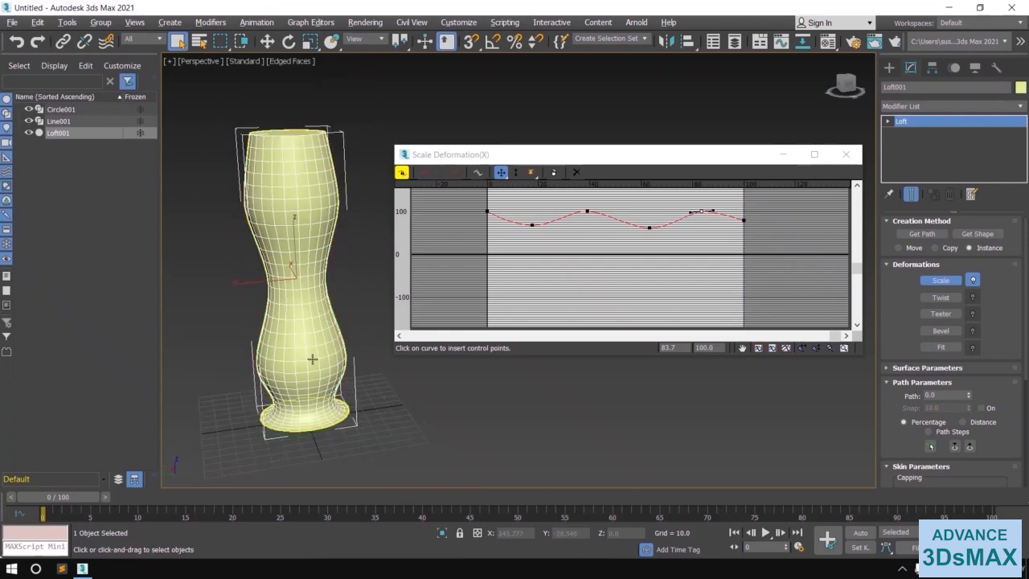
{"action": "mouse_move", "coordinate": [312, 359]}
{"action": "middle_mouse_down", "text": "alt"}
{"action": "mouse_move", "coordinate": [272, 358]}
{"action": "mouse_move", "coordinate": [293, 360]}
{"action": "middle_mouse_up", "text": "alt"}
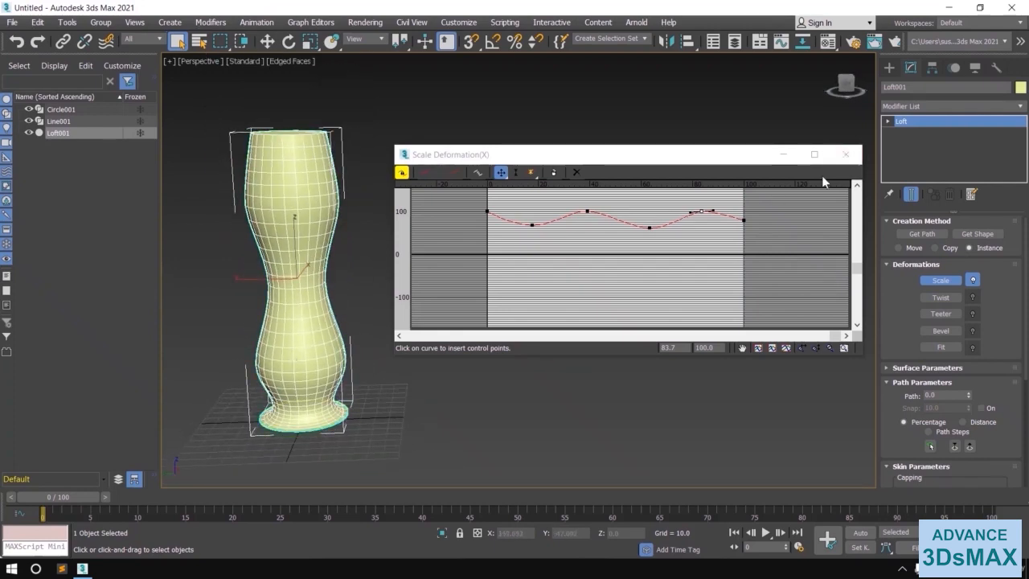
{"action": "left_click", "coordinate": [845, 154]}
{"action": "middle_click_drag", "start_coordinate": [500, 285], "coordinate": [381, 257], "text": "alt"}
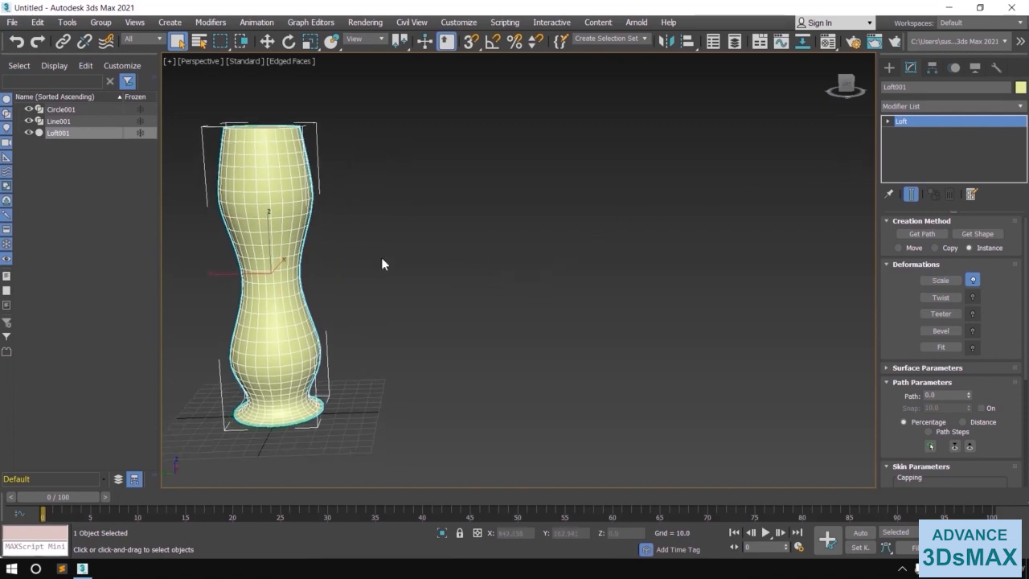
Step: Draw a six-point star spline beside the loft in the Top view, with radii of about 38.9 and 23
{"action": "key", "text": "alt+w"}
{"action": "right_click", "coordinate": [376, 165]}
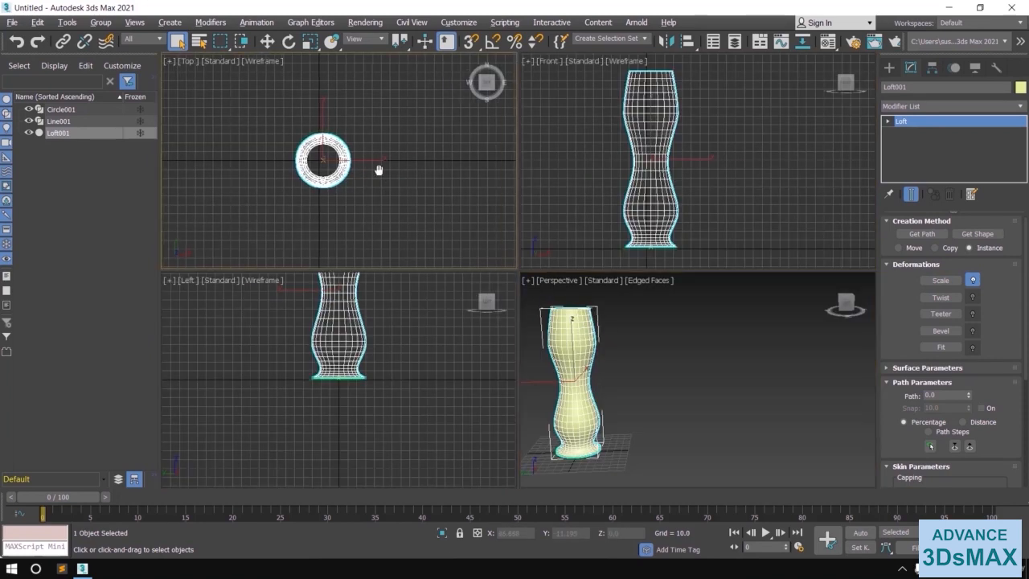
{"action": "left_click", "coordinate": [889, 67]}
{"action": "left_click", "coordinate": [979, 196]}
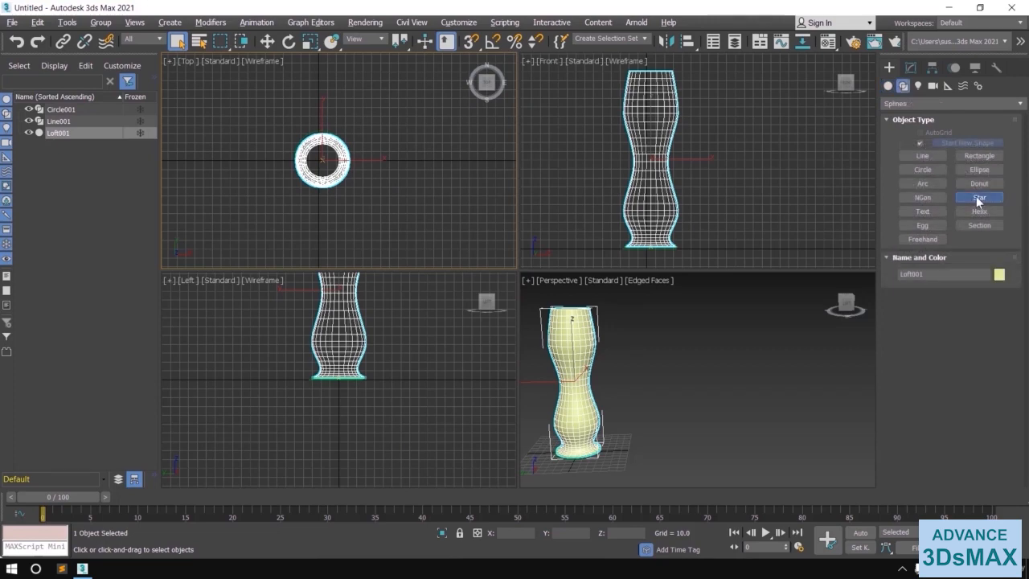
{"action": "left_click_drag", "start_coordinate": [429, 152], "coordinate": [458, 171]}
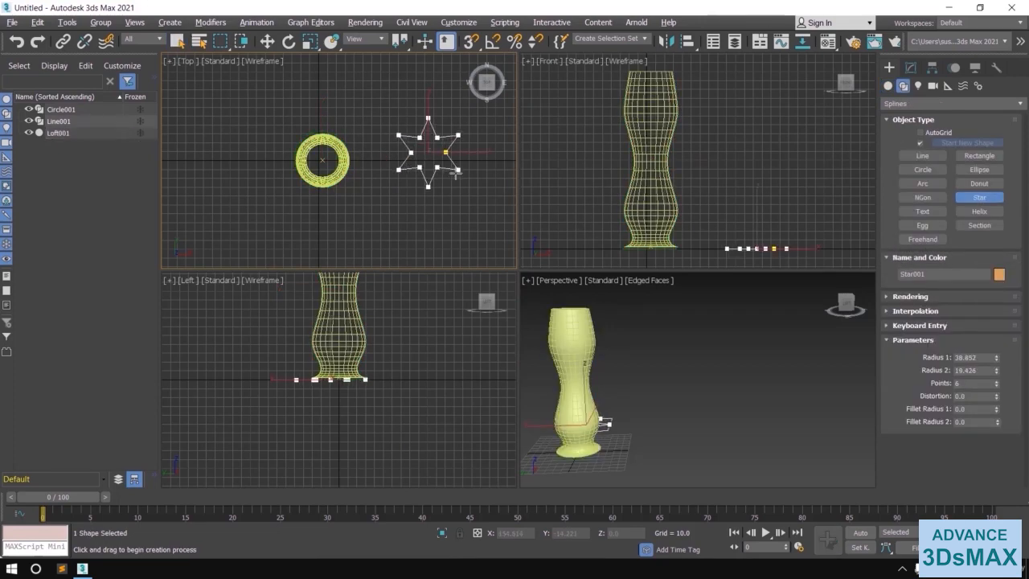
{"action": "left_click", "coordinate": [444, 164]}
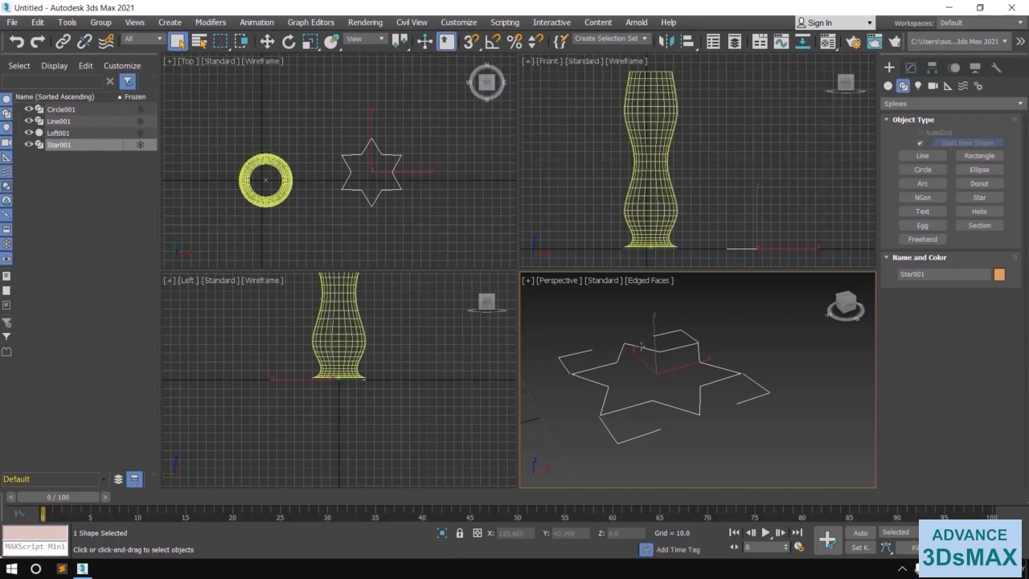
Step: Round the star's corners with Fillet Radius 1 of about 3.6 and Fillet Radius 2 of about 2.07
{"action": "left_click", "coordinate": [911, 67]}
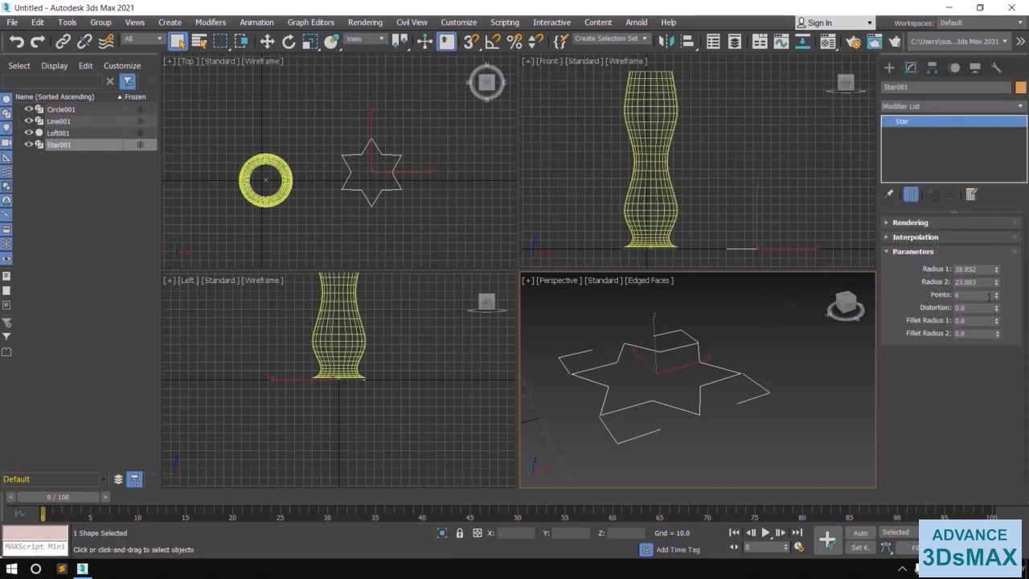
{"action": "left_click_drag", "start_coordinate": [997, 319], "coordinate": [996, 317]}
{"action": "left_click_drag", "start_coordinate": [986, 258], "coordinate": [986, 252]}
{"action": "left_click_drag", "start_coordinate": [997, 333], "coordinate": [996, 282]}
{"action": "left_click_drag", "start_coordinate": [989, 226], "coordinate": [988, 220]}
{"action": "scroll", "coordinate": [354, 175], "scroll_direction": "up", "scroll_amount": 8}
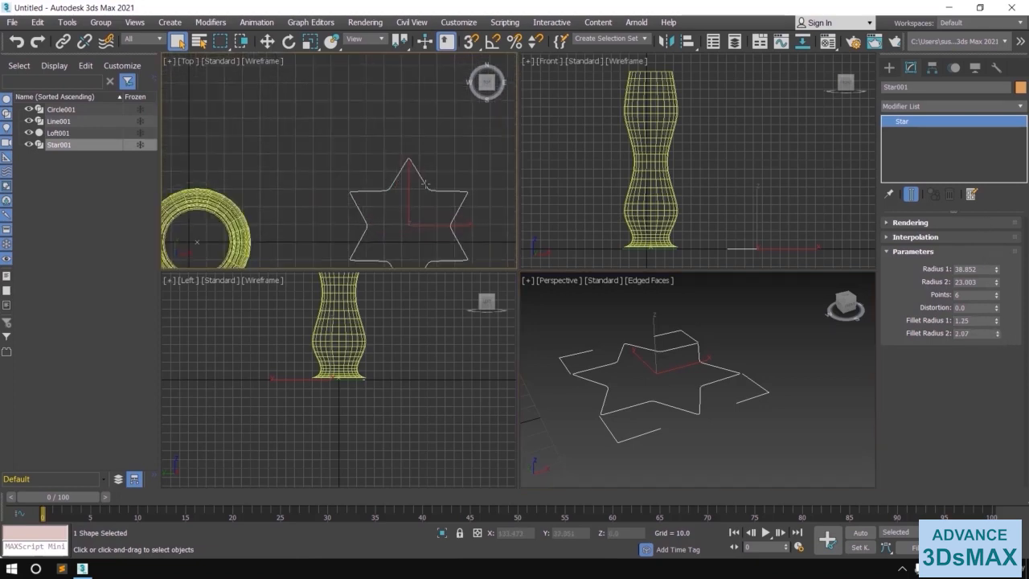
{"action": "scroll", "coordinate": [332, 157], "scroll_direction": "up", "scroll_amount": 2}
{"action": "left_click_drag", "start_coordinate": [997, 320], "coordinate": [986, 221]}
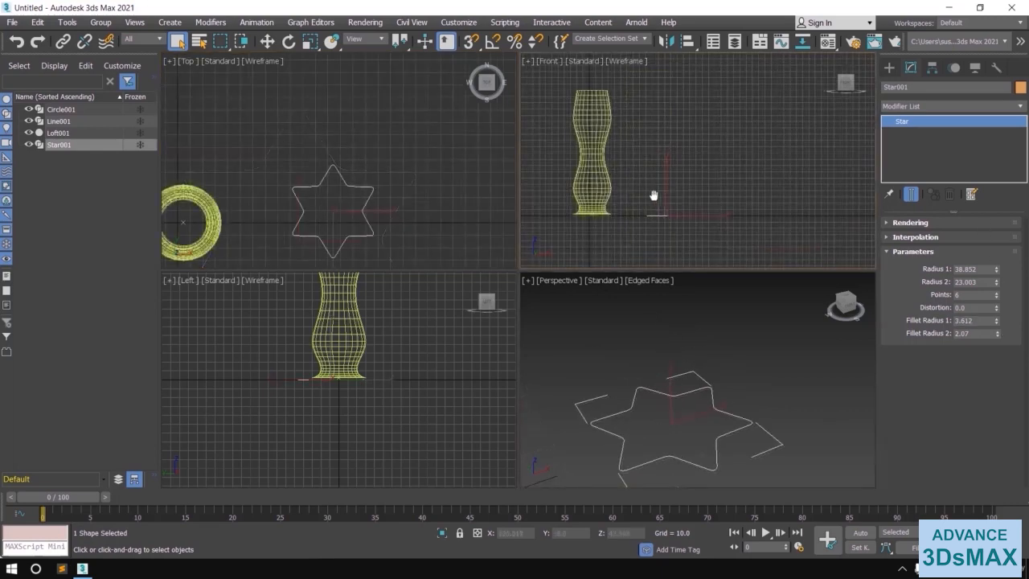
Step: Draw a straight vertical line beside the star in the Front view, slightly taller than the existing loft
{"action": "middle_click_drag", "start_coordinate": [654, 196], "coordinate": [630, 218]}
{"action": "left_click", "coordinate": [888, 65]}
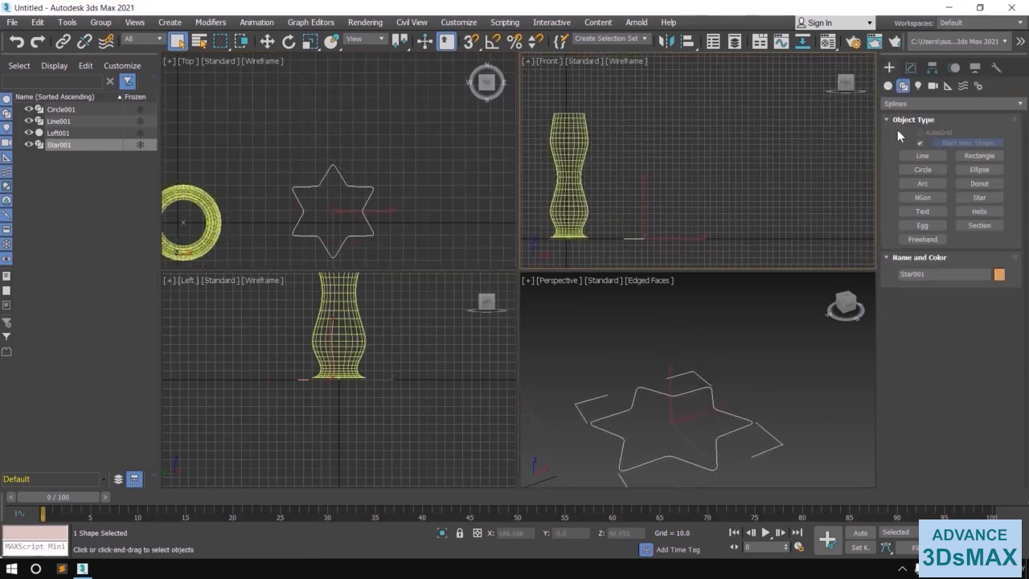
{"action": "left_click", "coordinate": [924, 156]}
{"action": "left_click", "coordinate": [689, 237]}
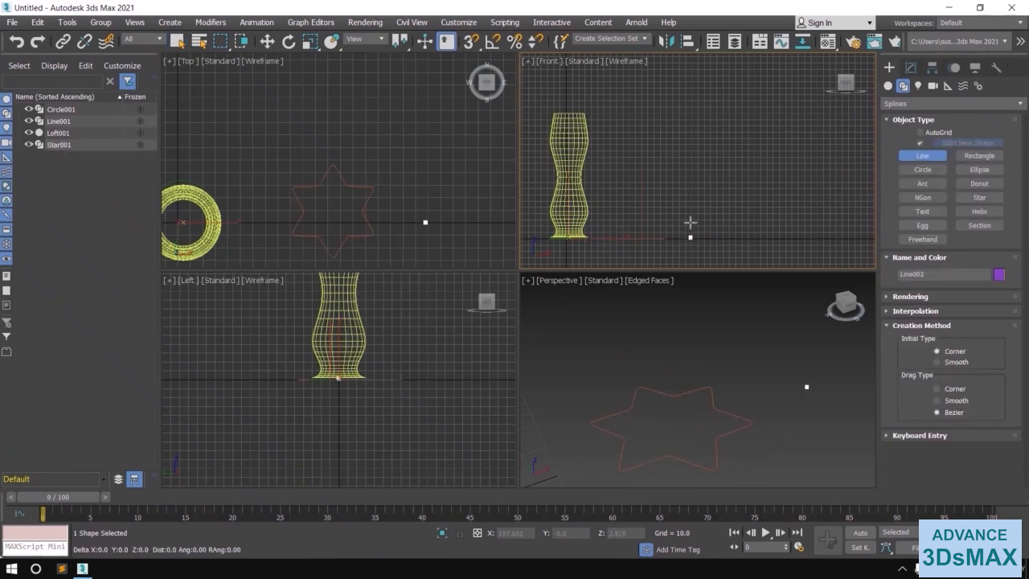
{"action": "left_click", "coordinate": [690, 99]}
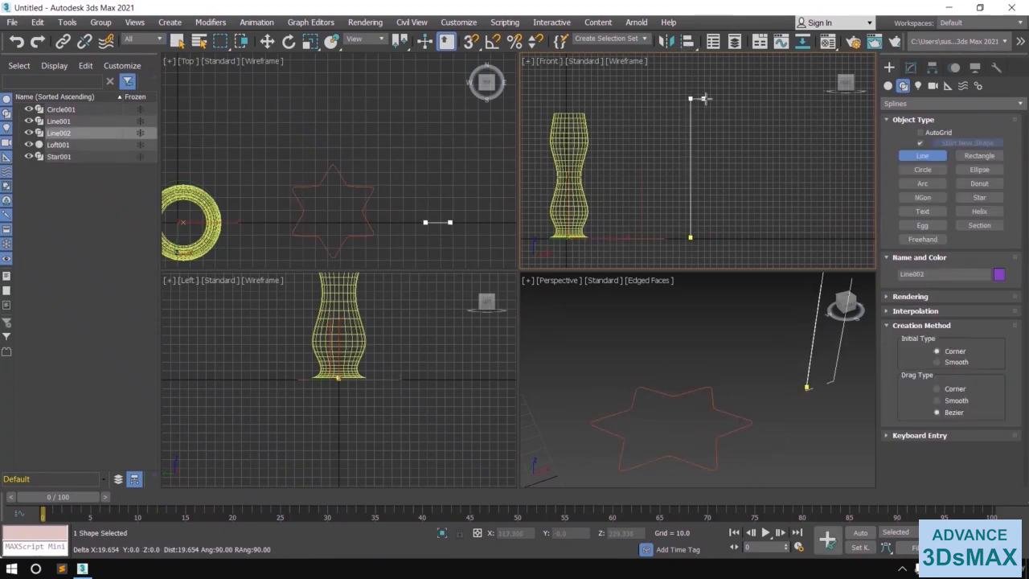
{"action": "right_click", "coordinate": [727, 101]}
{"action": "right_click", "coordinate": [727, 160]}
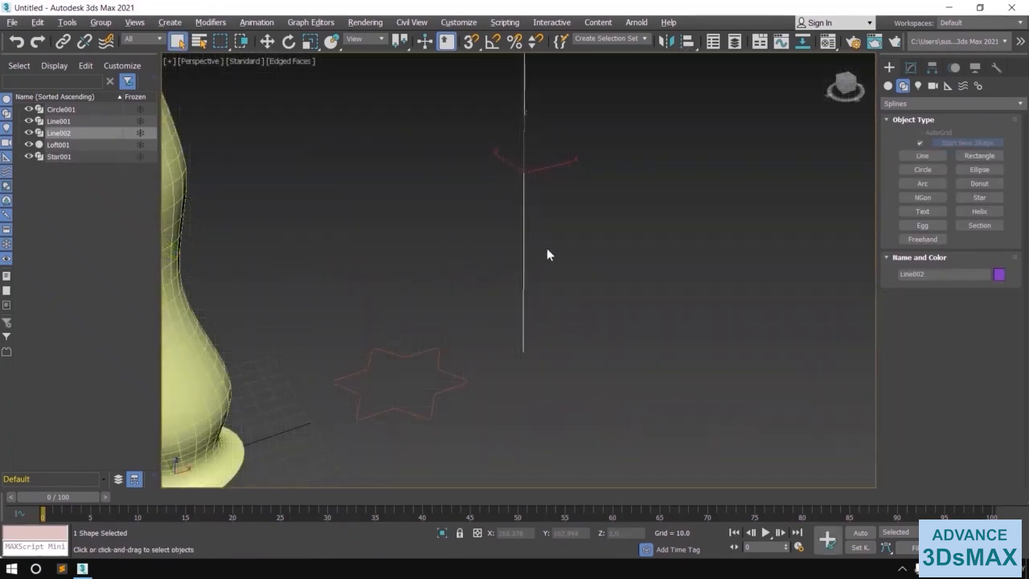
Step: Create a Loft compound object along the new vertical line in the maximized Perspective view, using the star as its shape
{"action": "left_click", "coordinate": [888, 86]}
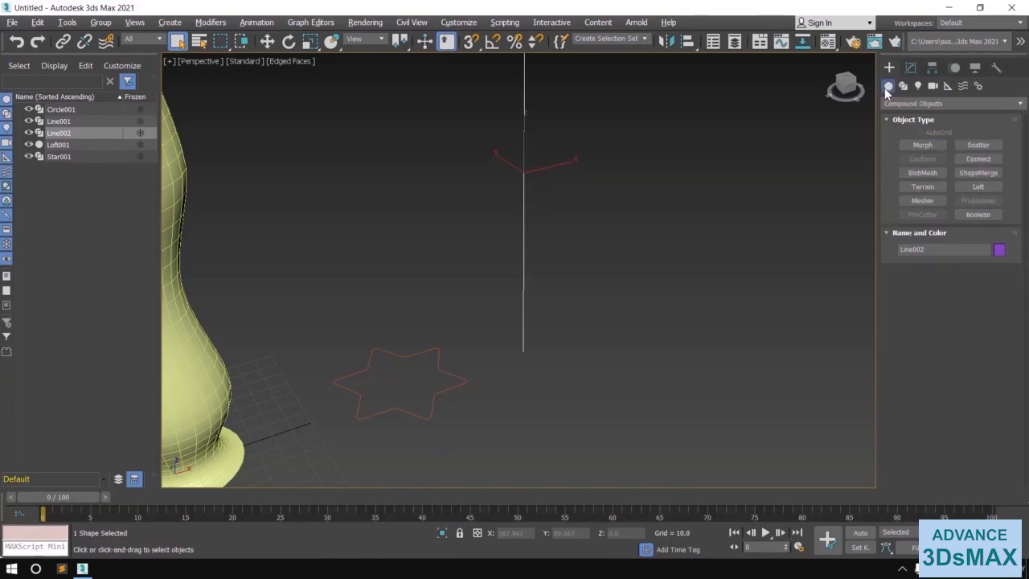
{"action": "left_click", "coordinate": [985, 188]}
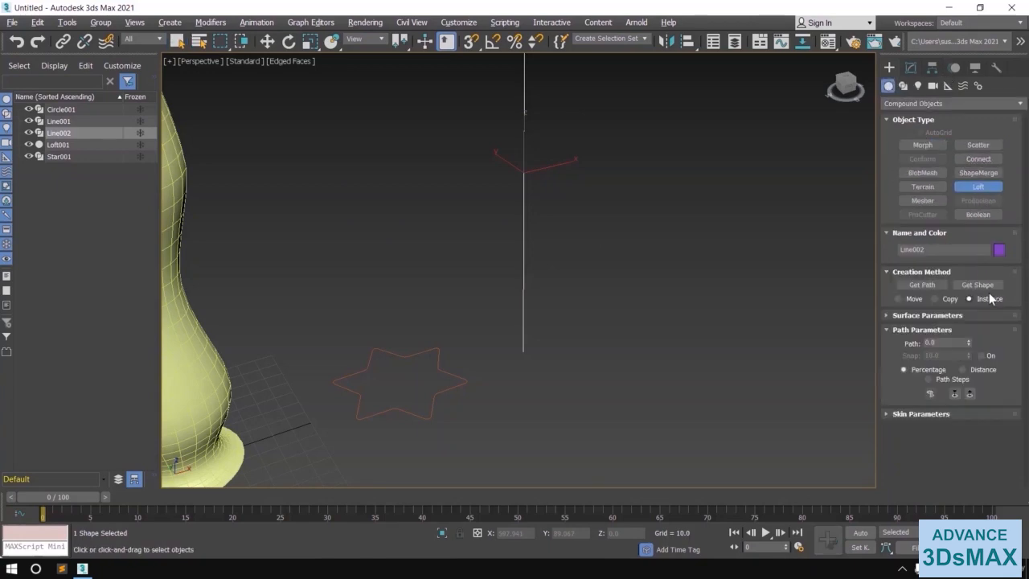
{"action": "left_click", "coordinate": [977, 285]}
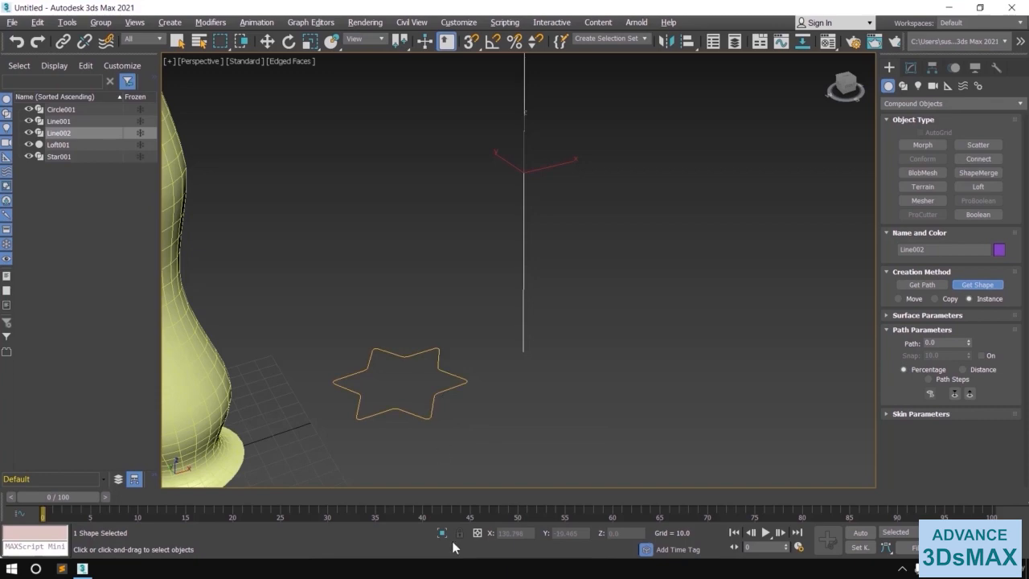
{"action": "left_click", "coordinate": [436, 402]}
{"action": "key", "text": "z"}
{"action": "mouse_move", "coordinate": [634, 398]}
{"action": "middle_mouse_down", "text": "alt"}
{"action": "mouse_move", "coordinate": [540, 411]}
{"action": "mouse_move", "coordinate": [564, 378]}
{"action": "mouse_move", "coordinate": [654, 397]}
{"action": "mouse_move", "coordinate": [628, 397]}
{"action": "middle_mouse_up", "text": "alt"}
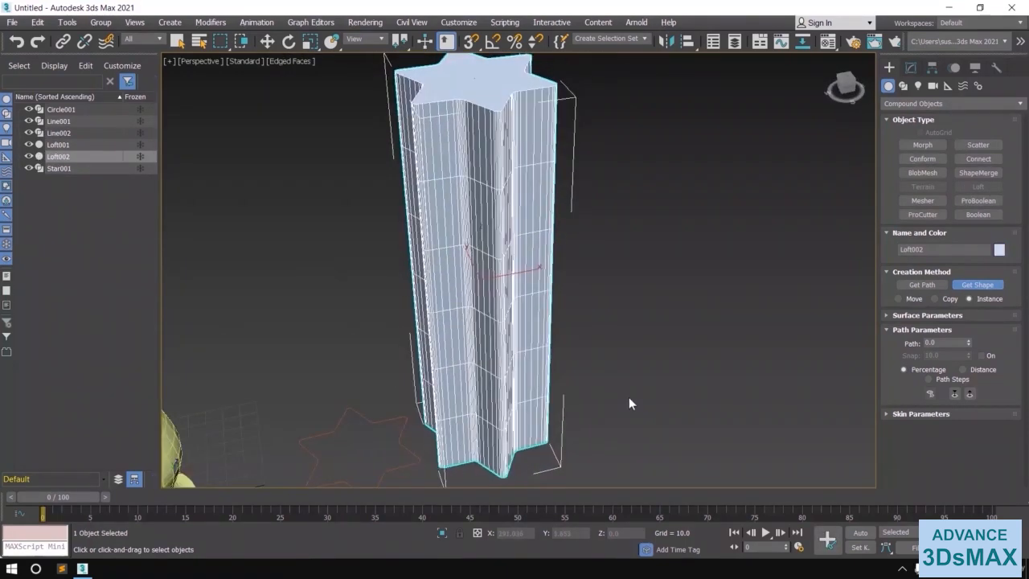
Step: Open the Twist deformation graph for the star-shaped loft and place its window beside the model
{"action": "left_click", "coordinate": [910, 69]}
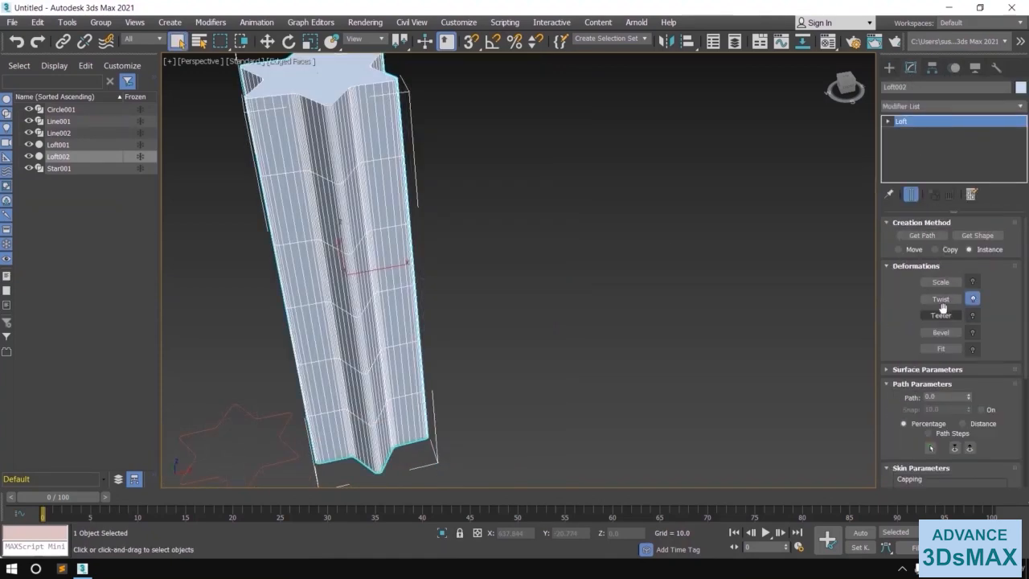
{"action": "left_click", "coordinate": [946, 300]}
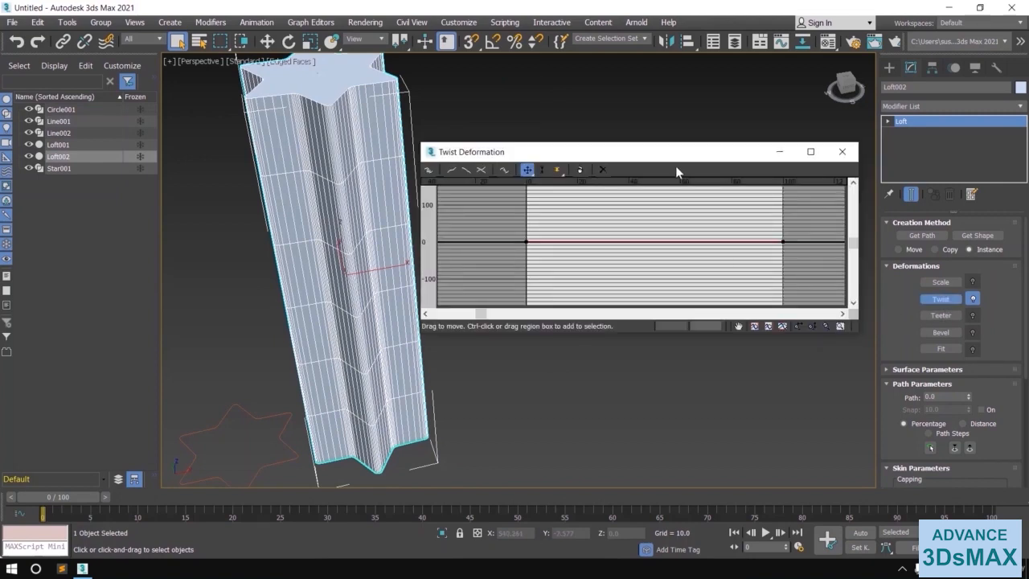
{"action": "left_click_drag", "start_coordinate": [676, 155], "coordinate": [638, 136]}
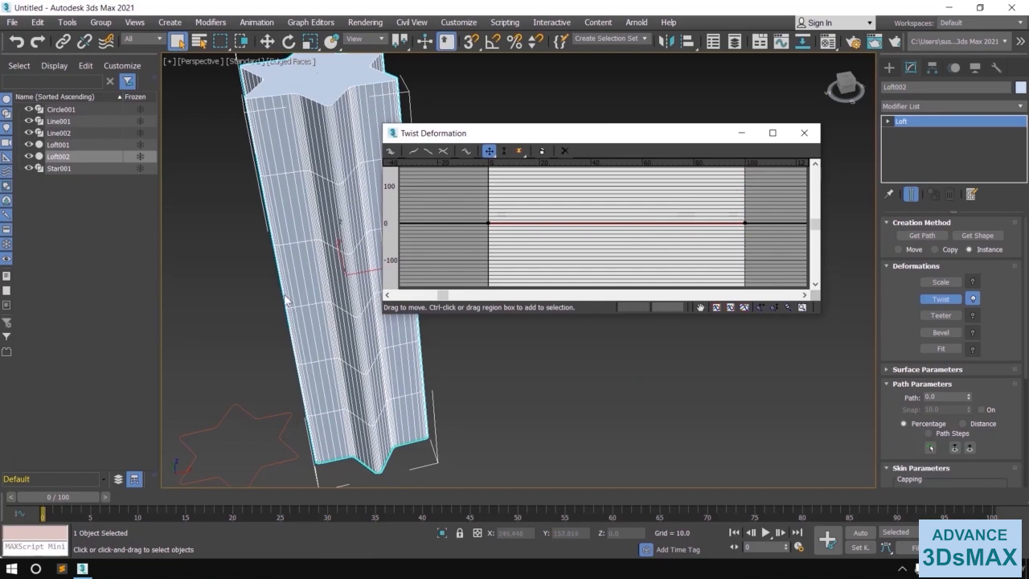
Step: Twist the star-shaped loft by raising the 100% control point of its twist curve to about 84.4
{"action": "middle_click_drag", "start_coordinate": [313, 284], "coordinate": [303, 334]}
{"action": "left_click", "coordinate": [744, 223]}
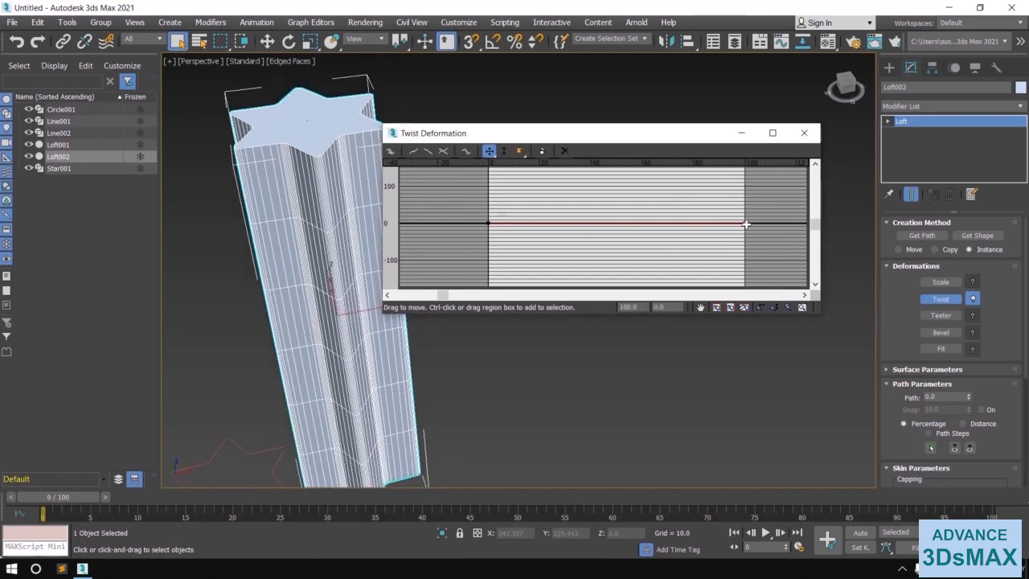
{"action": "left_click_drag", "start_coordinate": [744, 222], "coordinate": [746, 193]}
{"action": "middle_click_drag", "start_coordinate": [345, 364], "coordinate": [300, 340]}
{"action": "scroll", "coordinate": [311, 333], "scroll_direction": "down", "scroll_amount": 2}
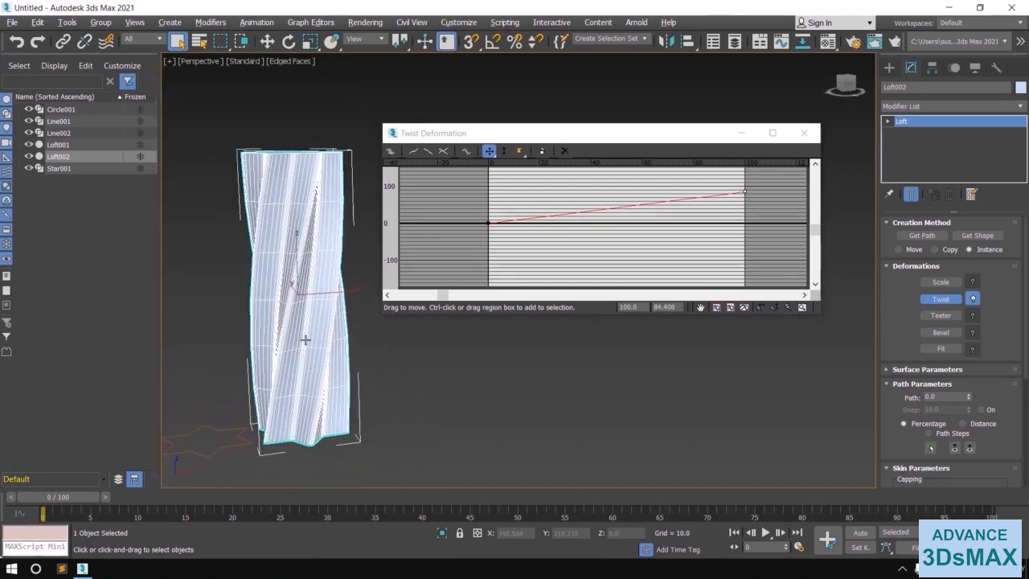
Step: Strengthen the twist by lowering the curve's starting control point below zero, and inspect the spiralled loft
{"action": "left_click", "coordinate": [489, 223]}
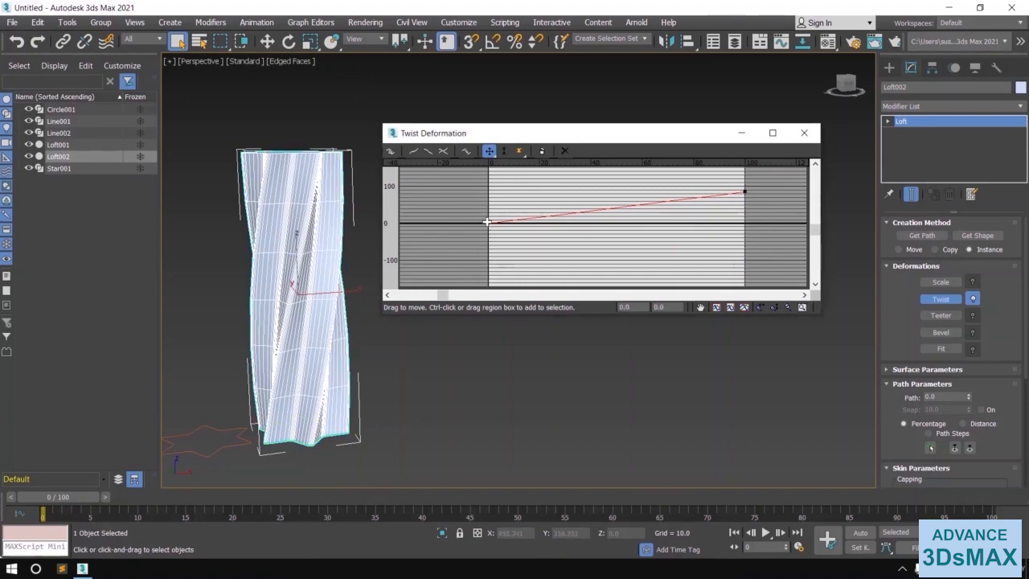
{"action": "left_click_drag", "start_coordinate": [487, 221], "coordinate": [486, 243]}
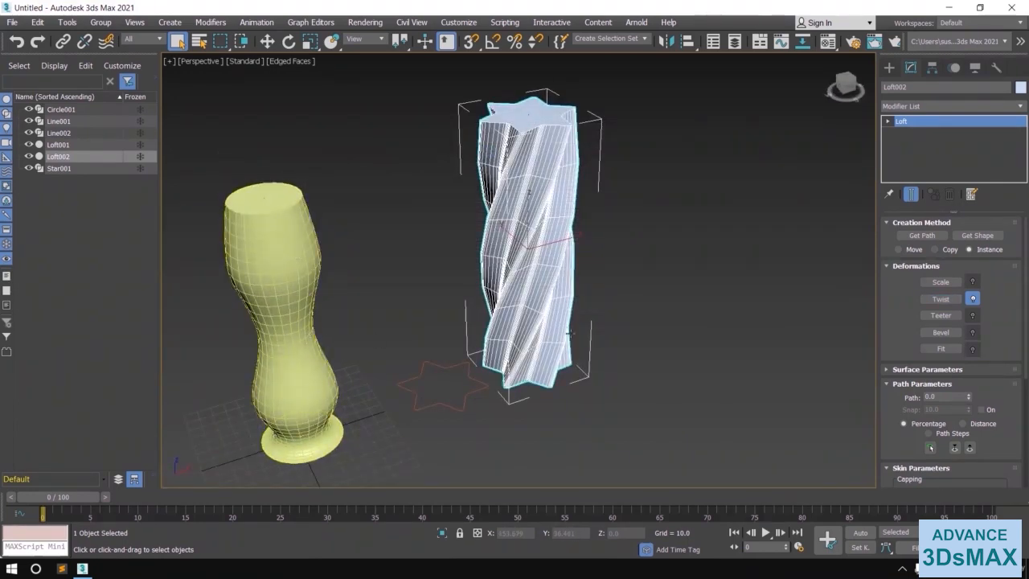
{"action": "middle_click_drag", "start_coordinate": [696, 357], "coordinate": [633, 322], "text": "alt"}
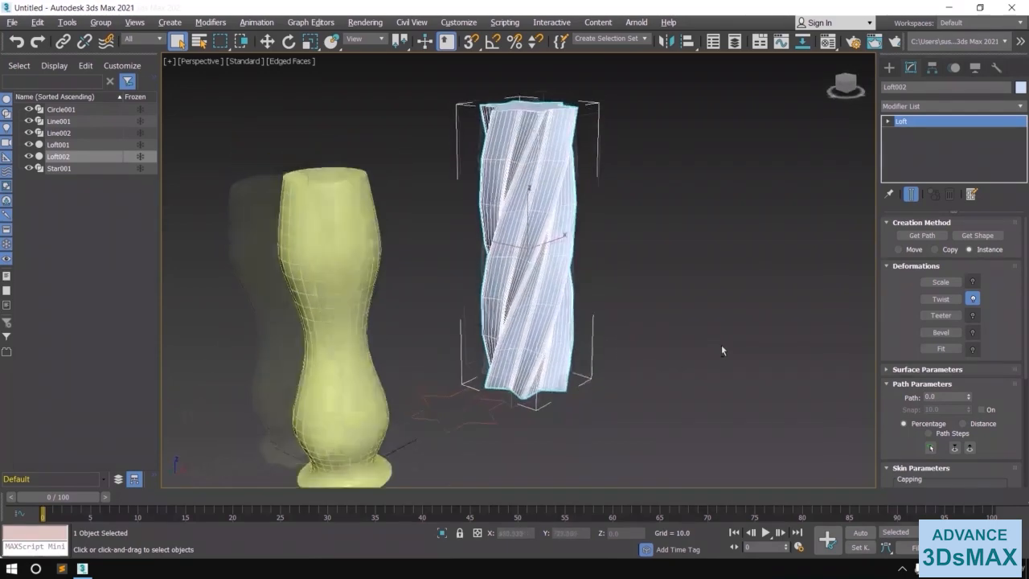
Step: Open Loft Exe 01.max and select its half-profile line in the maximized Front view
{"action": "left_click", "coordinate": [12, 22]}
{"action": "left_click", "coordinate": [24, 57]}
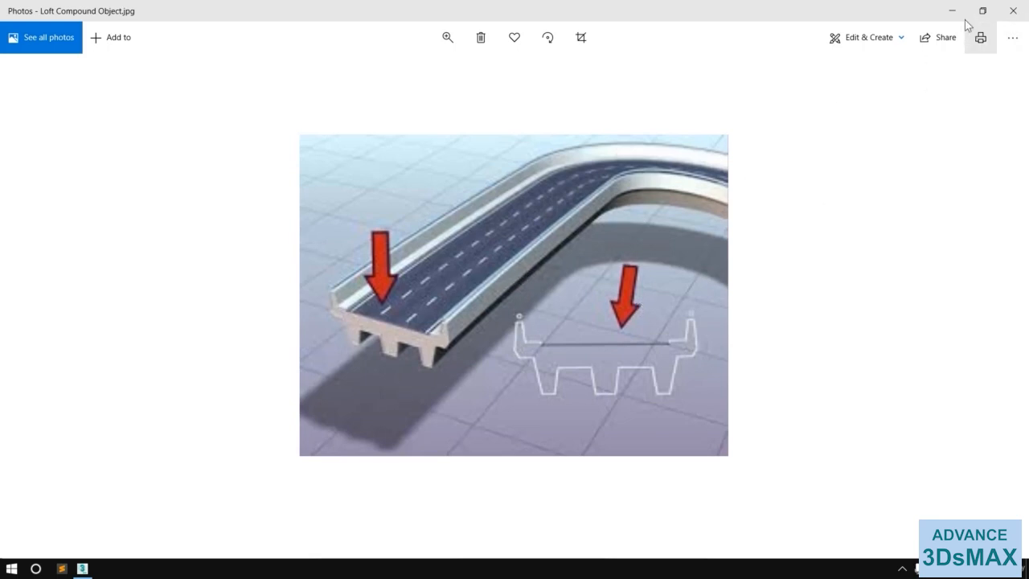
{"action": "scroll", "coordinate": [677, 180], "scroll_direction": "up", "scroll_amount": 8}
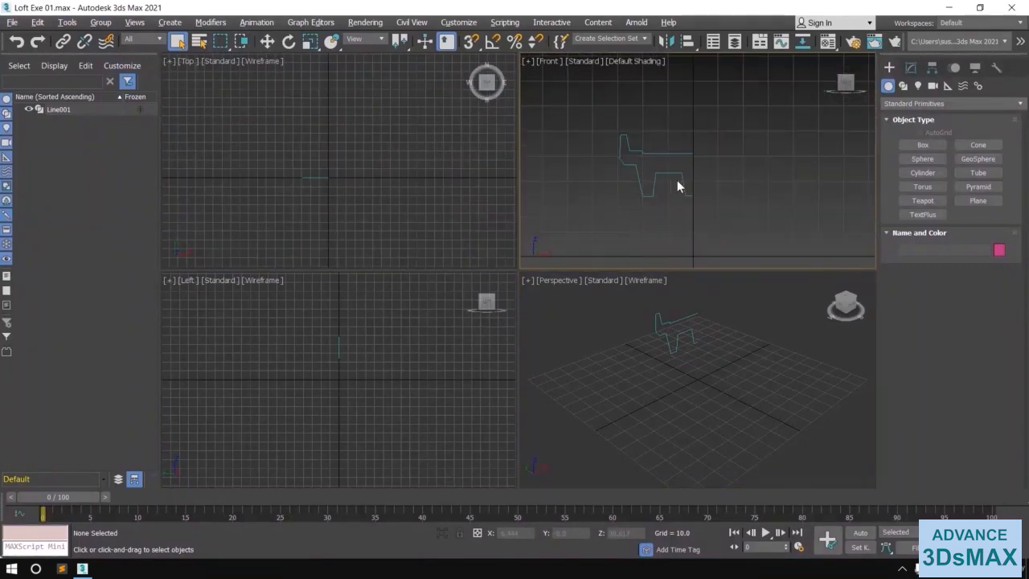
{"action": "left_click", "coordinate": [675, 181]}
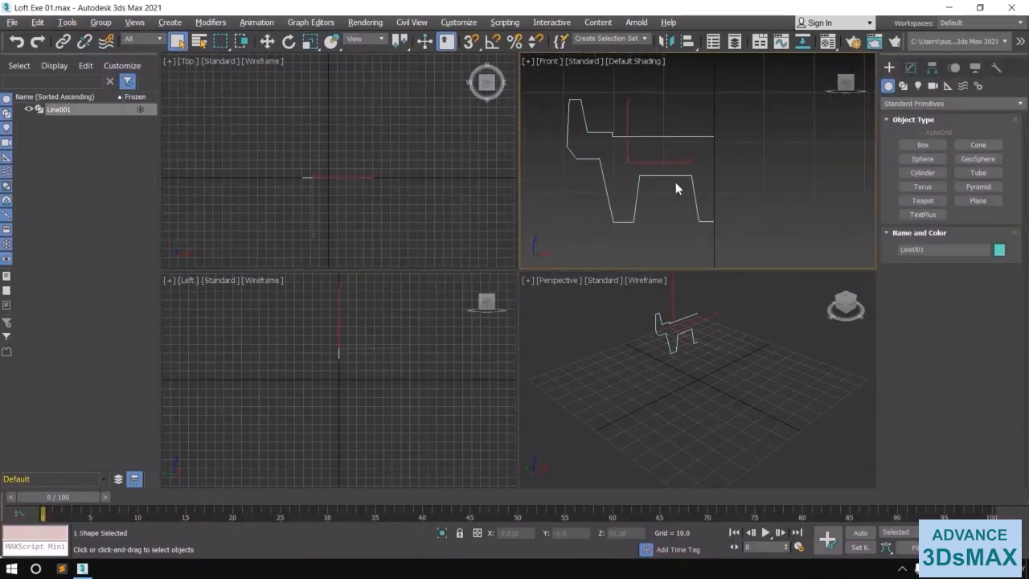
{"action": "middle_click_drag", "start_coordinate": [675, 182], "coordinate": [715, 192]}
{"action": "key", "text": "alt+w"}
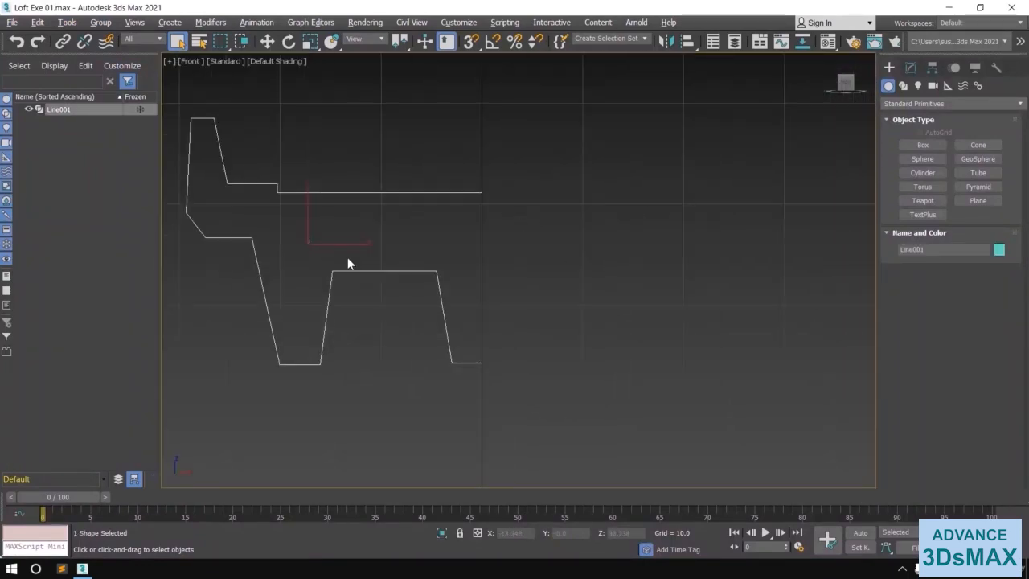
Step: Mirror the half profile across the X axis as a Copy, with an offset of about 34.5 so both halves meet
{"action": "left_click", "coordinate": [668, 43]}
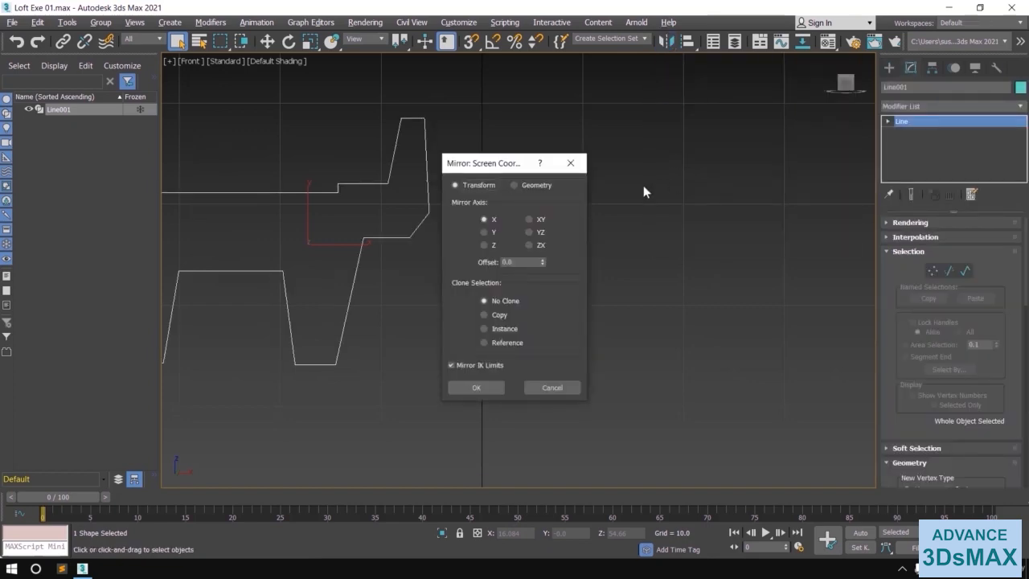
{"action": "left_click_drag", "start_coordinate": [507, 167], "coordinate": [743, 117]}
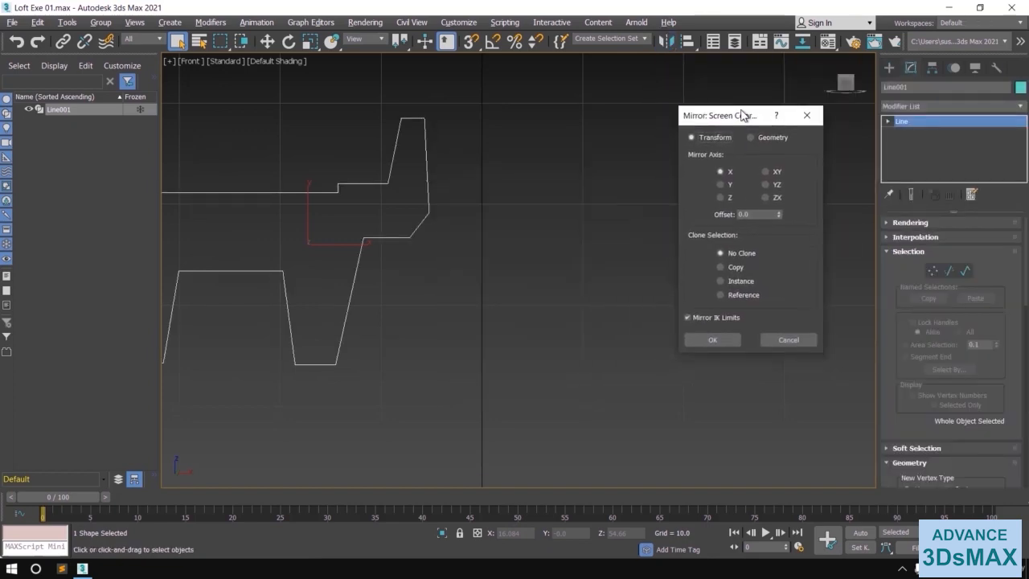
{"action": "left_click", "coordinate": [737, 269]}
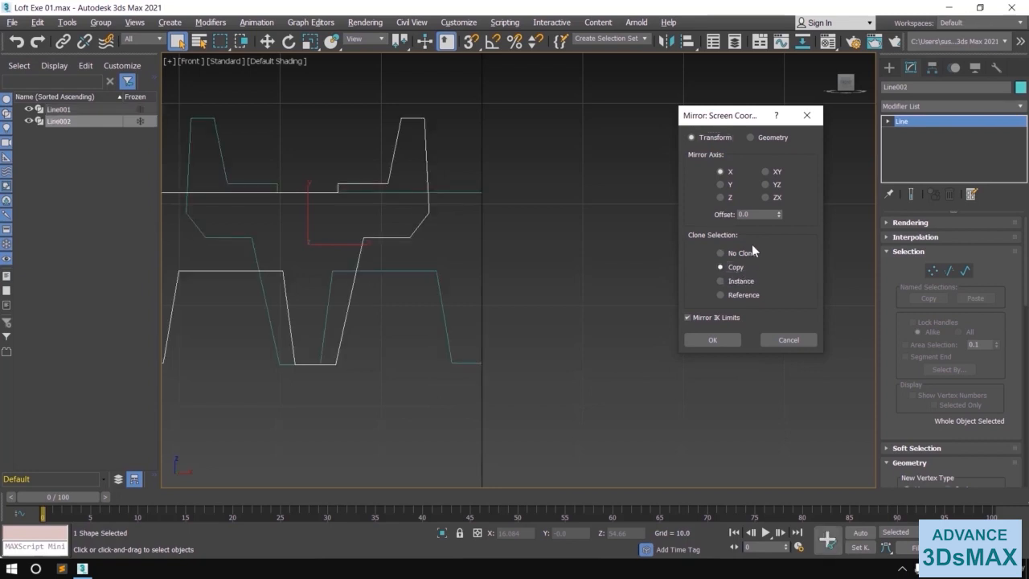
{"action": "left_click_drag", "start_coordinate": [778, 215], "coordinate": [778, 176]}
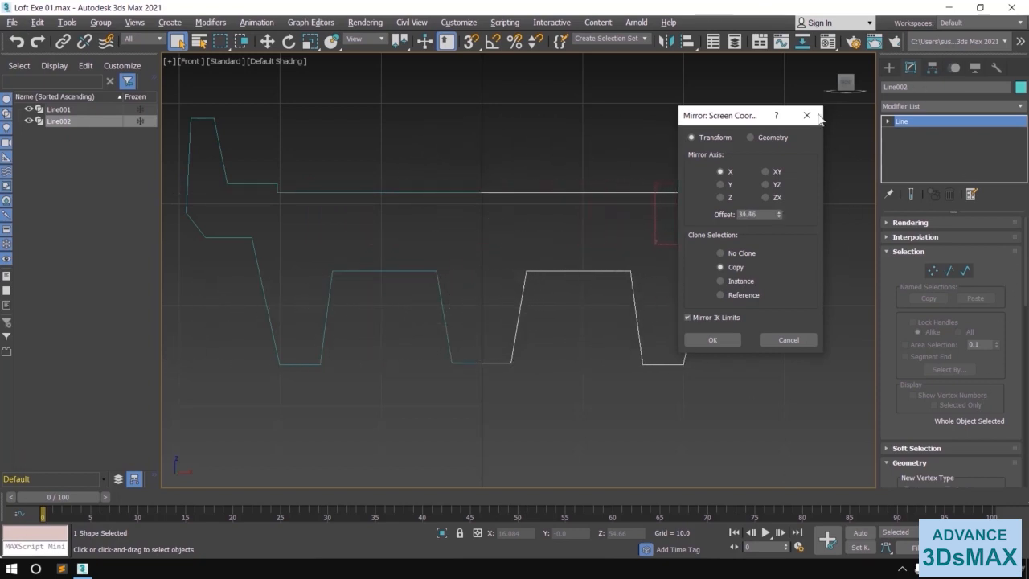
{"action": "left_click", "coordinate": [712, 340]}
Step: Attach the original half profile to the mirrored half to form a single line object
{"action": "scroll", "coordinate": [622, 363], "scroll_direction": "down", "scroll_amount": 5}
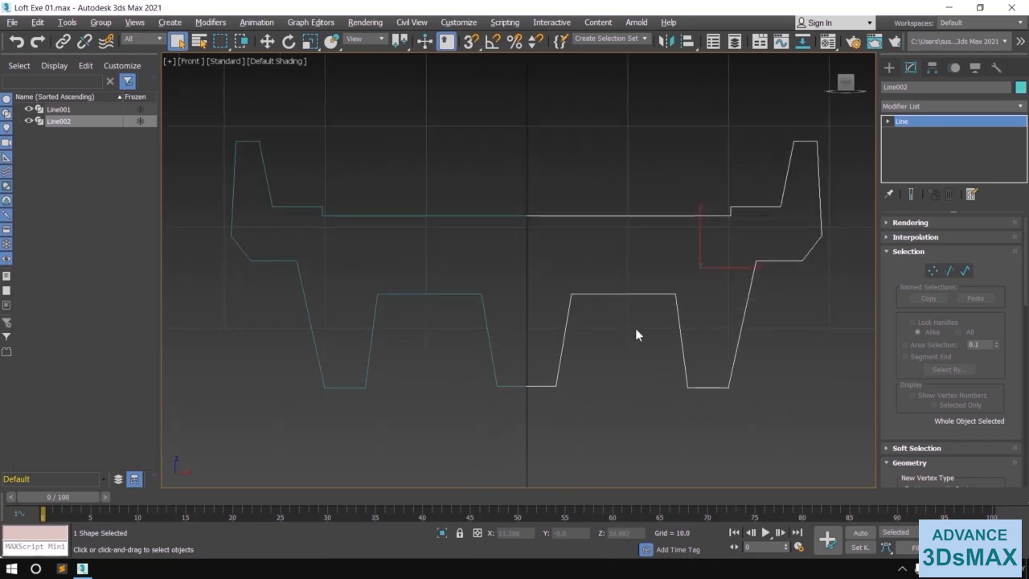
{"action": "scroll", "coordinate": [652, 309], "scroll_direction": "up", "scroll_amount": 2}
{"action": "right_click", "coordinate": [640, 290]}
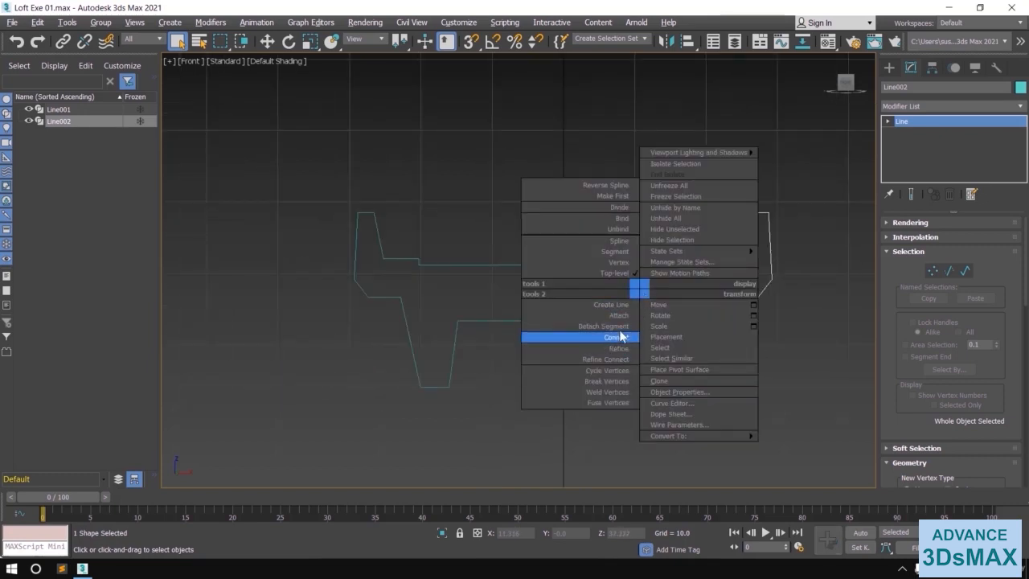
{"action": "left_click", "coordinate": [583, 324]}
{"action": "left_click", "coordinate": [503, 265]}
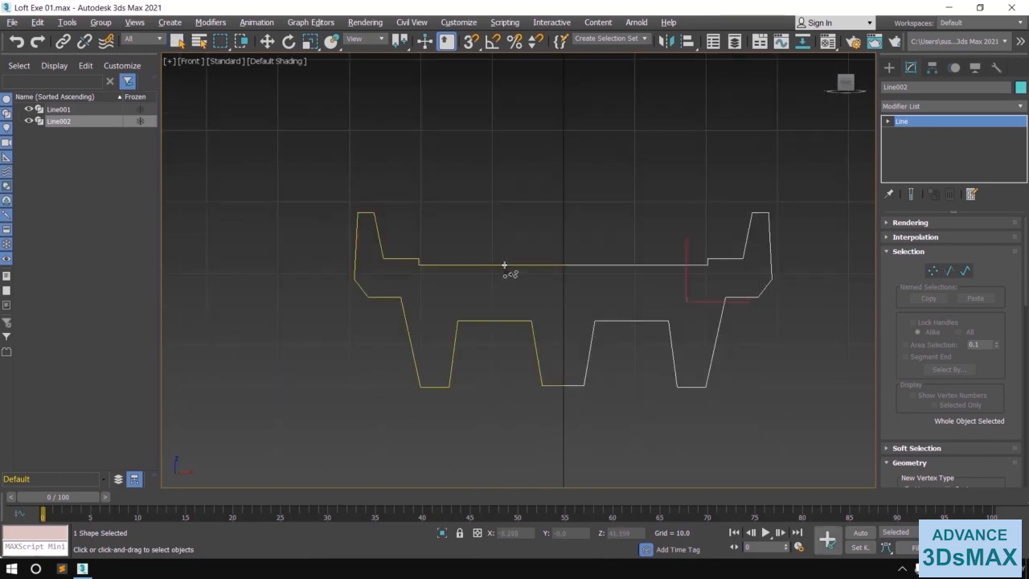
Step: Fuse and weld the two overlapping vertices at the middle of the profile's upper edge
{"action": "left_click", "coordinate": [932, 270]}
{"action": "key", "text": "w"}
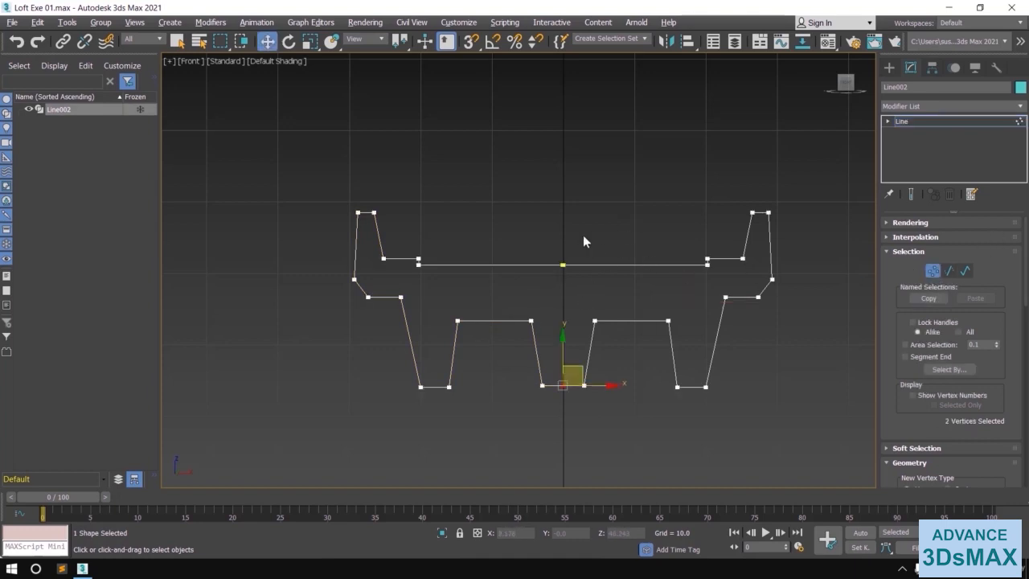
{"action": "scroll", "coordinate": [581, 296], "scroll_direction": "up", "scroll_amount": 3}
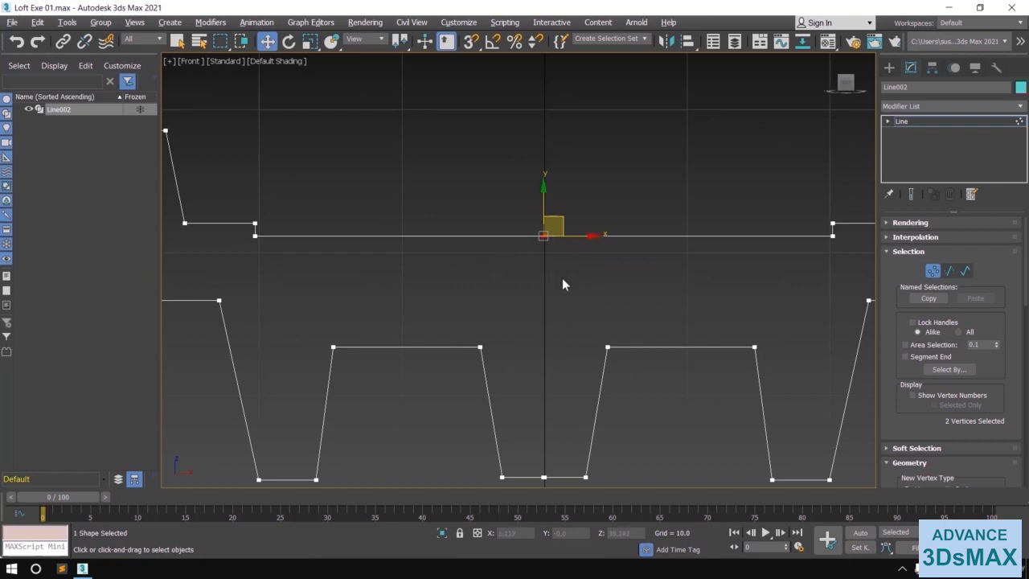
{"action": "middle_click_drag", "start_coordinate": [569, 308], "coordinate": [513, 258]}
{"action": "right_click", "coordinate": [509, 245]}
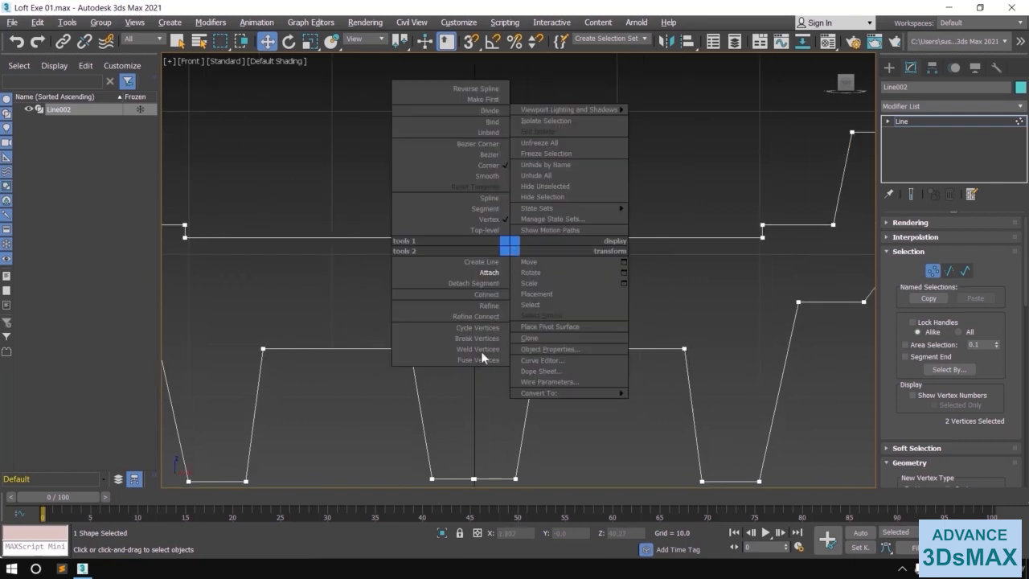
{"action": "left_click", "coordinate": [477, 359]}
{"action": "right_click", "coordinate": [475, 267]}
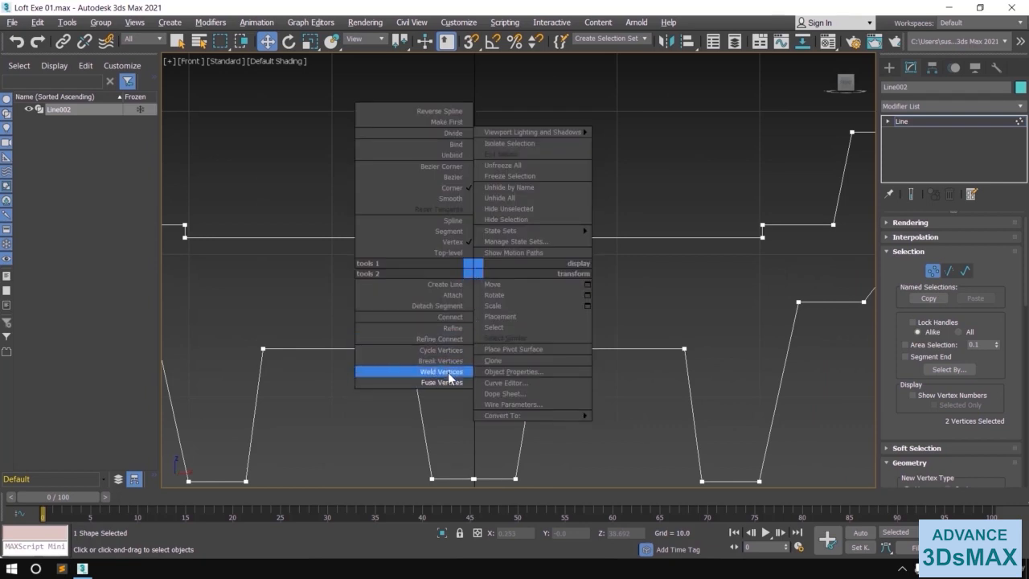
{"action": "left_click", "coordinate": [442, 370]}
Step: Fuse and weld the two overlapping vertices at the middle of the profile's lower edge
{"action": "middle_click_drag", "start_coordinate": [469, 470], "coordinate": [467, 358]}
{"action": "left_click_drag", "start_coordinate": [475, 375], "coordinate": [463, 358]}
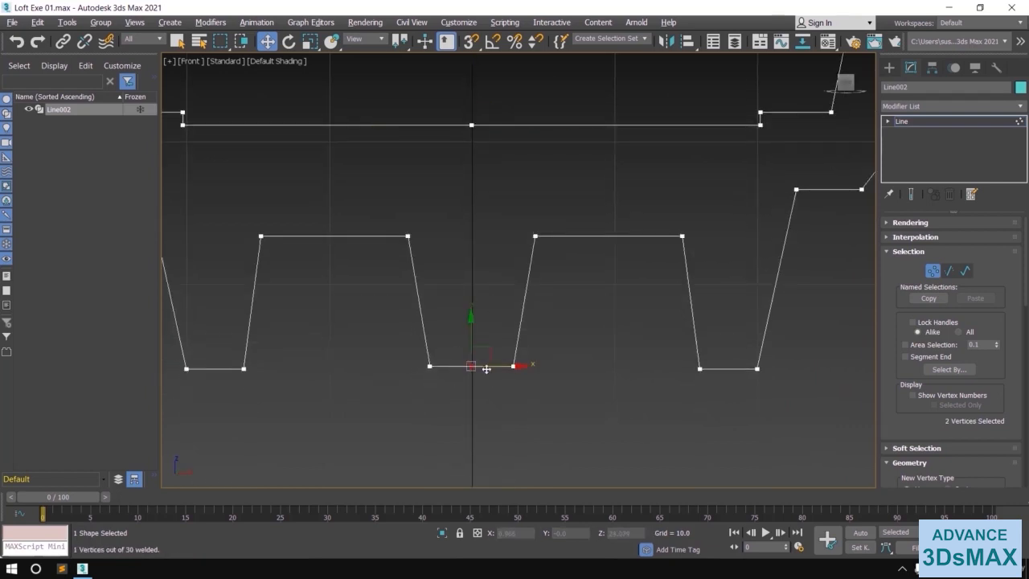
{"action": "right_click", "coordinate": [476, 363]}
{"action": "left_click", "coordinate": [450, 475]}
{"action": "right_click", "coordinate": [467, 363]}
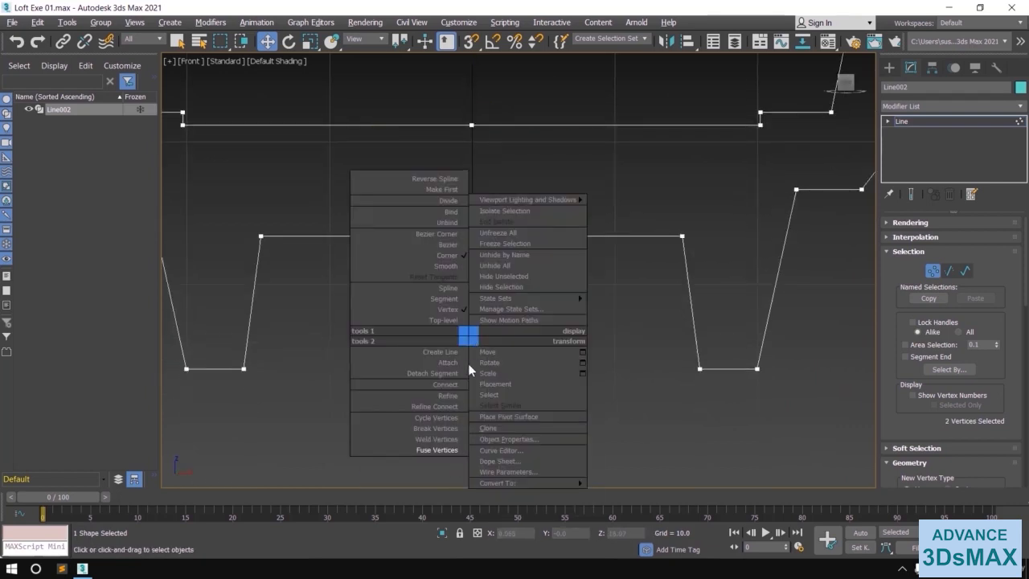
{"action": "left_click", "coordinate": [437, 439]}
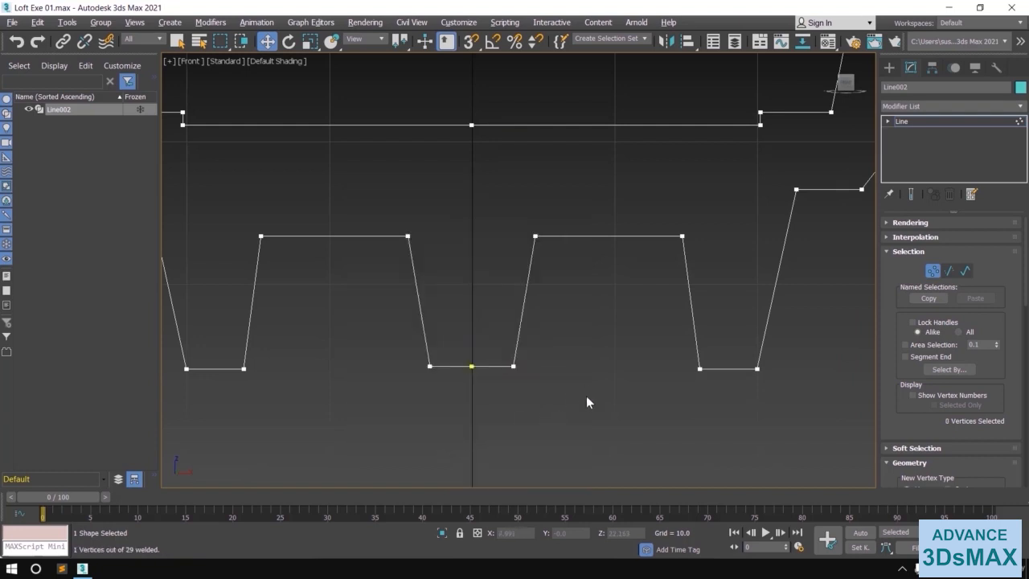
Step: Delete the welded middle vertices from the profile's upper and lower edges, and leave vertex editing
{"action": "middle_click_drag", "start_coordinate": [490, 139], "coordinate": [507, 235]}
{"action": "left_click_drag", "start_coordinate": [451, 175], "coordinate": [507, 259]}
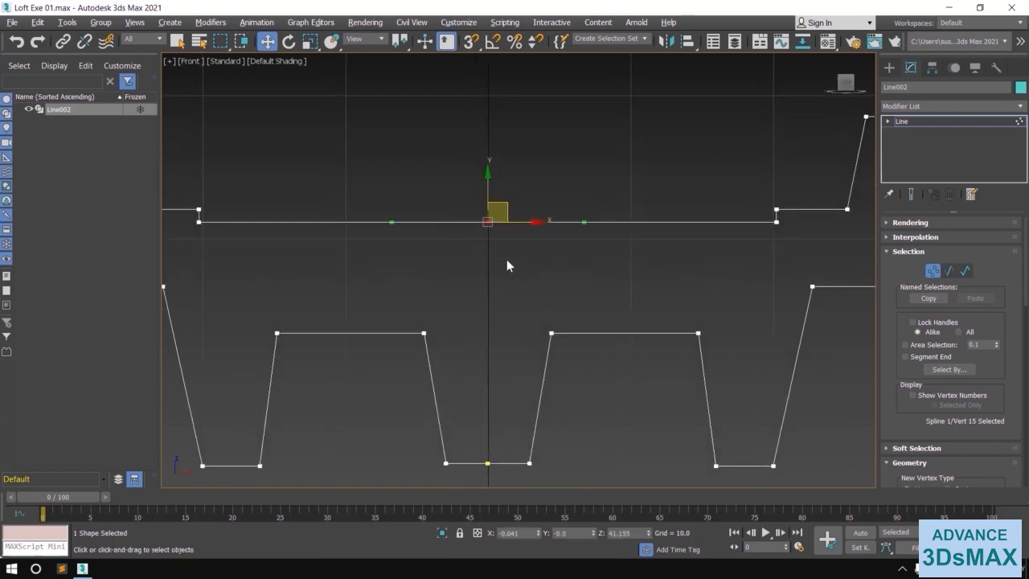
{"action": "key", "text": "Delete"}
{"action": "middle_click_drag", "start_coordinate": [615, 356], "coordinate": [620, 229]}
{"action": "left_click_drag", "start_coordinate": [480, 309], "coordinate": [501, 379]}
{"action": "left_click", "coordinate": [500, 386]}
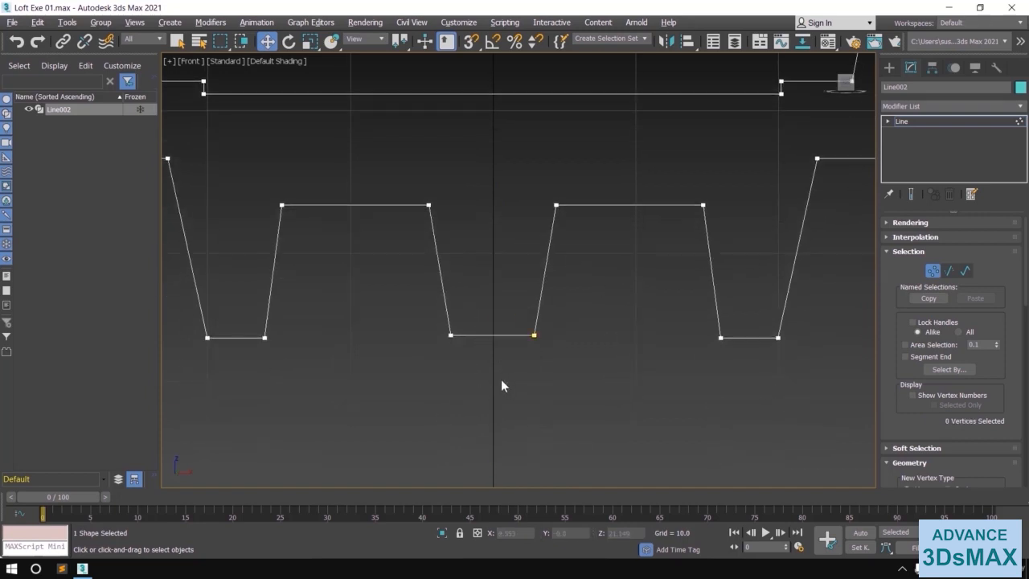
{"action": "middle_click_drag", "start_coordinate": [259, 124], "coordinate": [297, 257]}
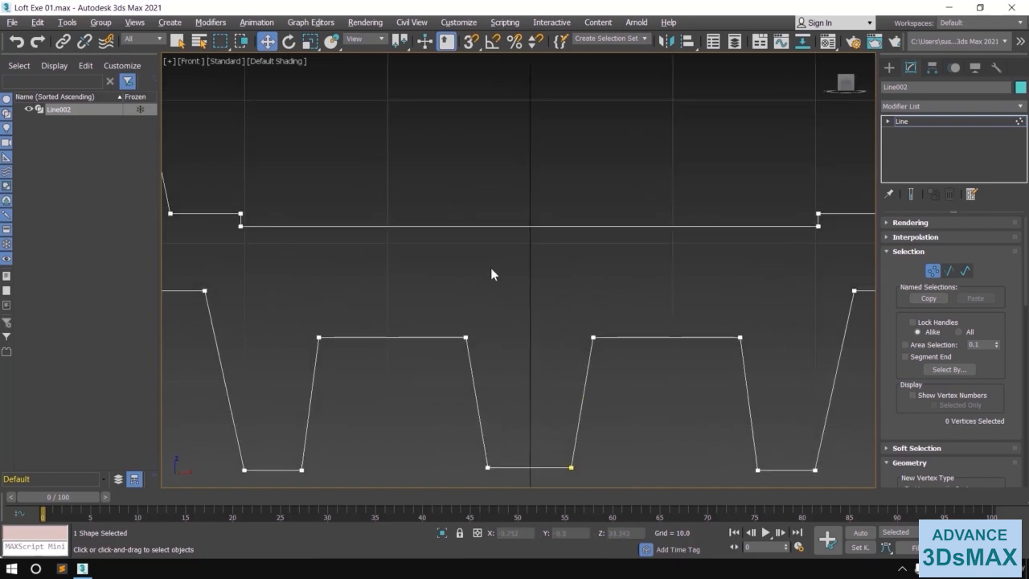
{"action": "scroll", "coordinate": [471, 230], "scroll_direction": "down", "scroll_amount": 3}
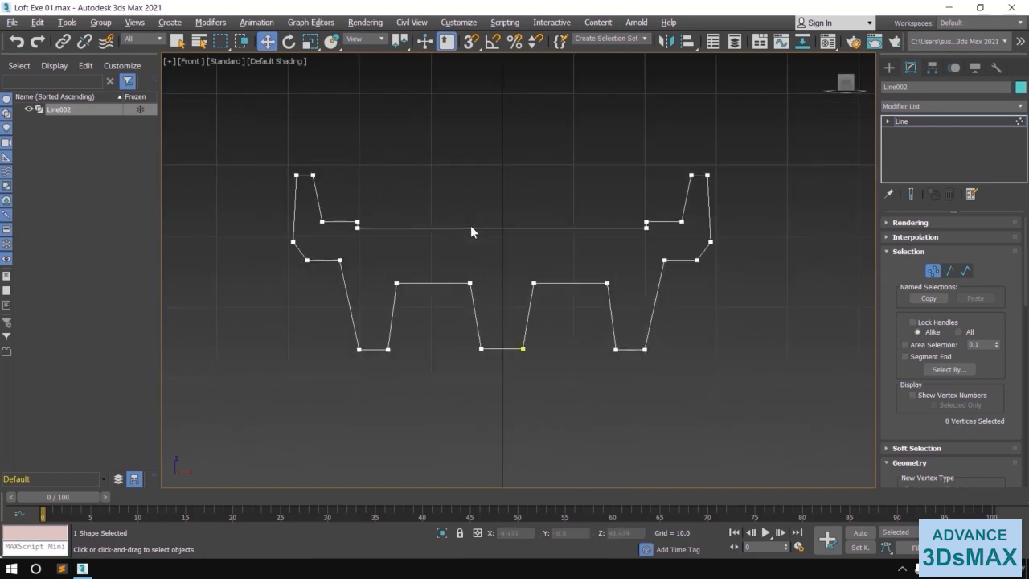
{"action": "left_click", "coordinate": [932, 270]}
Step: Draw a four-segment right-angled path line in the maximized Top view: up from the profile, right, about 170 down, and right again
{"action": "key", "text": "alt+w"}
{"action": "key", "text": "alt+w"}
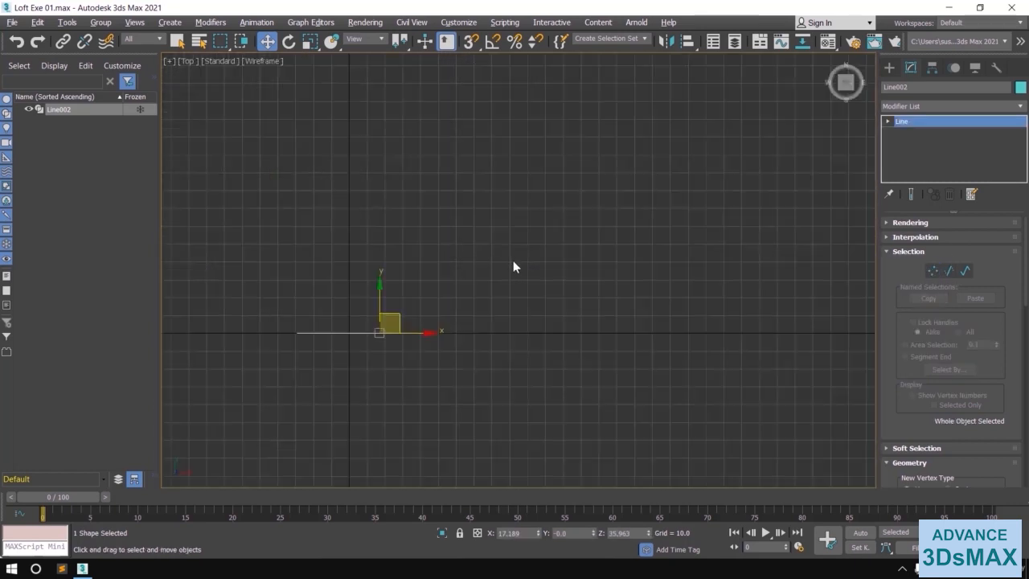
{"action": "middle_click_drag", "start_coordinate": [512, 266], "coordinate": [452, 273]}
{"action": "left_click", "coordinate": [889, 67]}
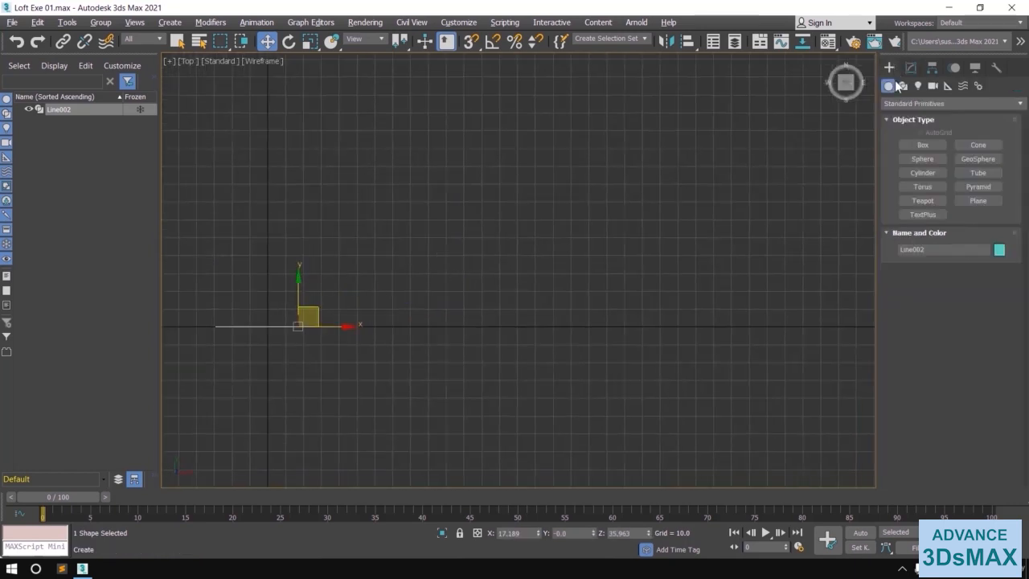
{"action": "left_click", "coordinate": [904, 87]}
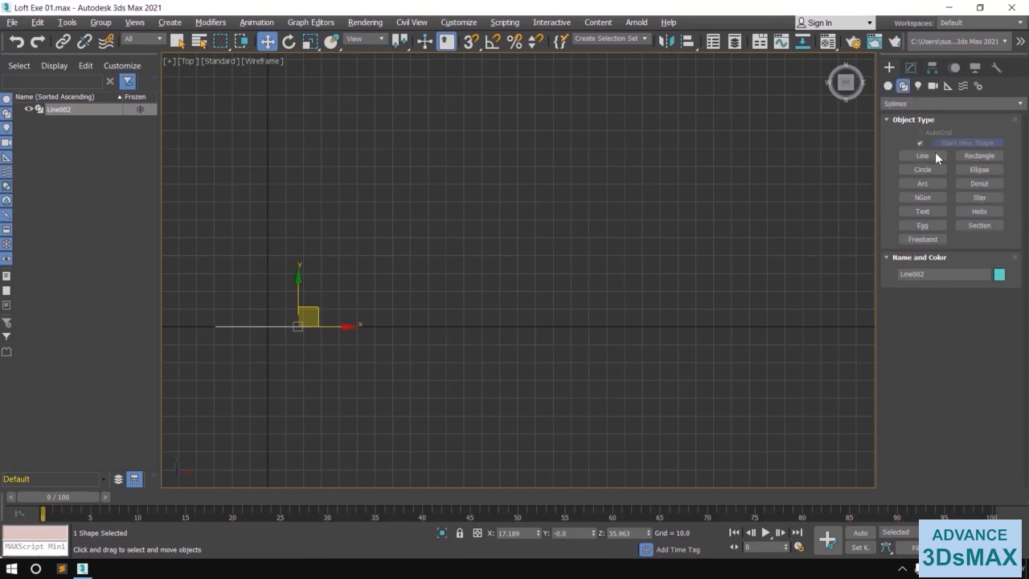
{"action": "left_click", "coordinate": [922, 155]}
{"action": "scroll", "coordinate": [399, 369], "scroll_direction": "down", "scroll_amount": 2}
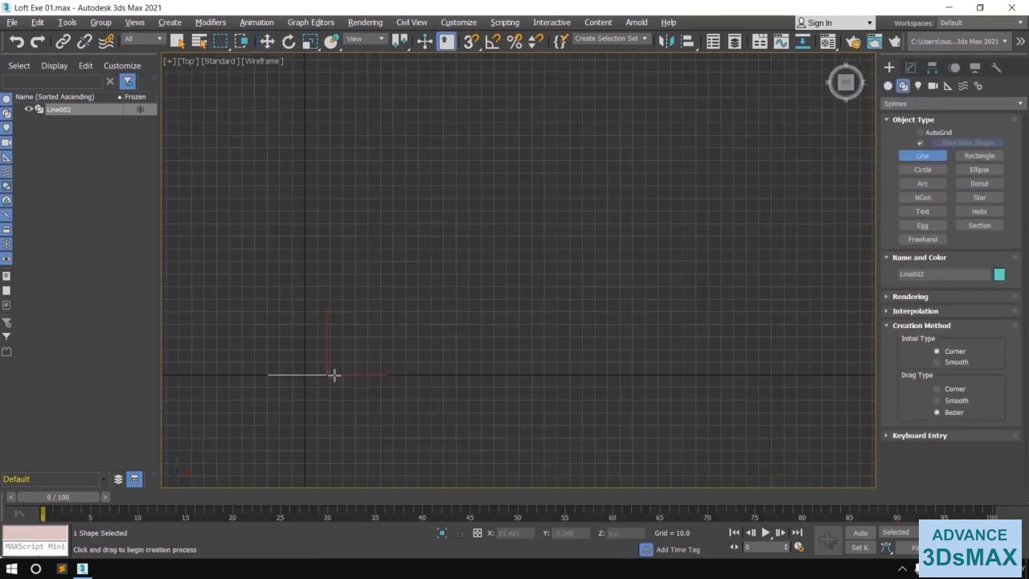
{"action": "left_click", "coordinate": [335, 375]}
{"action": "scroll", "coordinate": [324, 179], "scroll_direction": "down", "scroll_amount": 3}
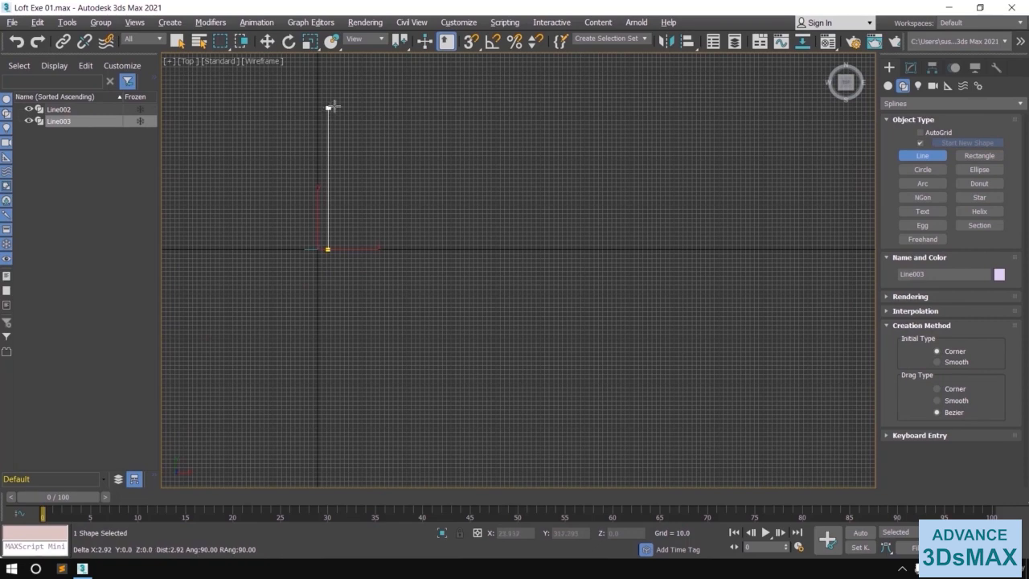
{"action": "left_click", "coordinate": [589, 107]}
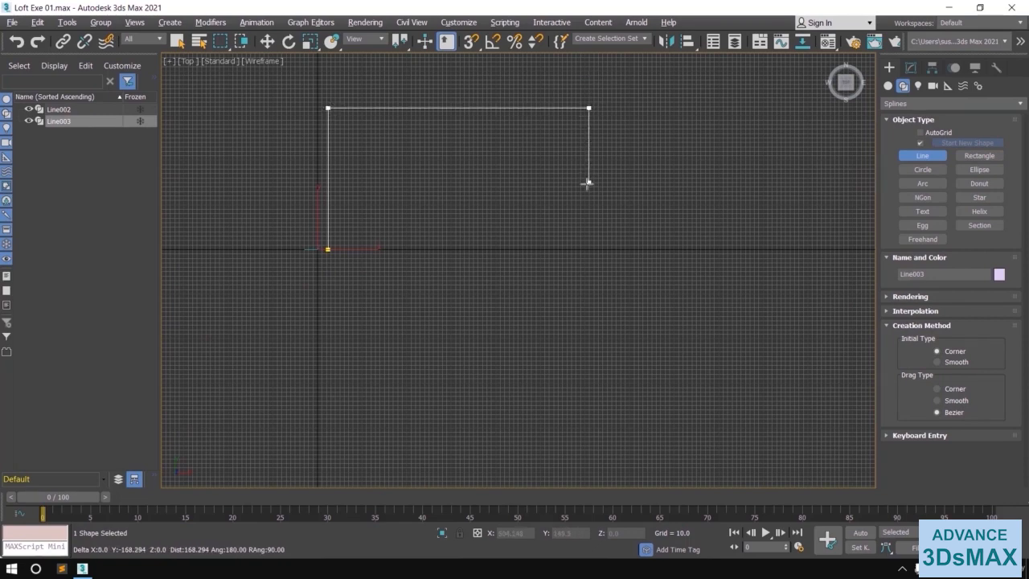
{"action": "left_click", "coordinate": [587, 184]}
{"action": "left_click", "coordinate": [698, 202]}
{"action": "right_click", "coordinate": [728, 177]}
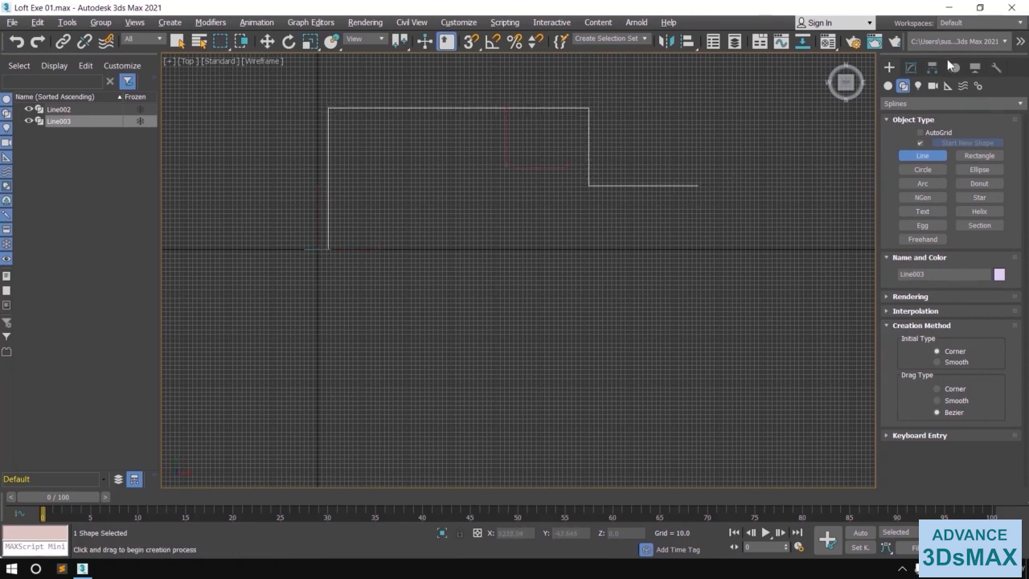
Step: Fillet the path line's three corner vertices together by about 73, leaving the two end vertices unchanged
{"action": "key", "text": "w"}
{"action": "left_click", "coordinate": [910, 66]}
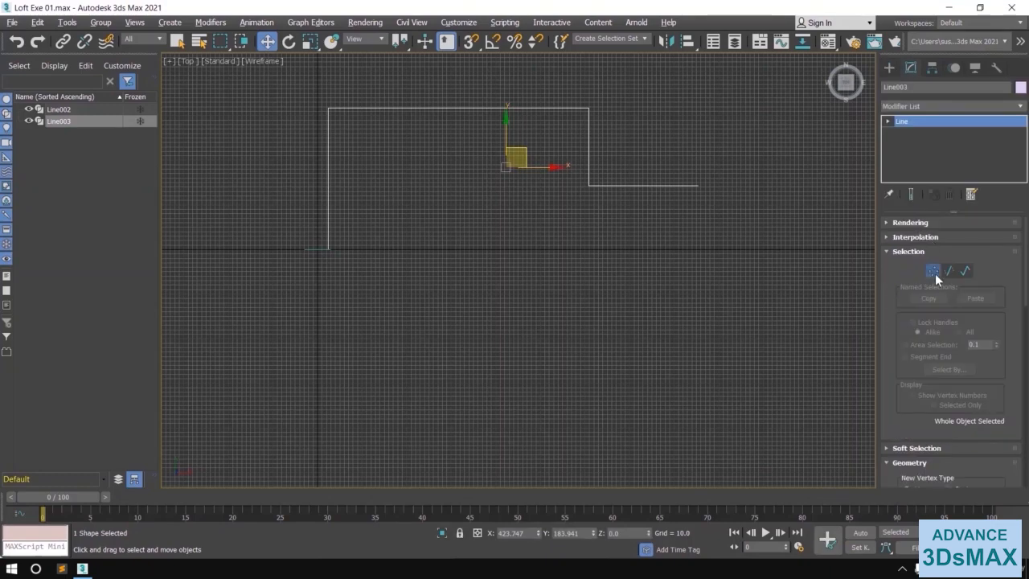
{"action": "left_click", "coordinate": [932, 271]}
{"action": "left_click_drag", "start_coordinate": [610, 214], "coordinate": [613, 217]}
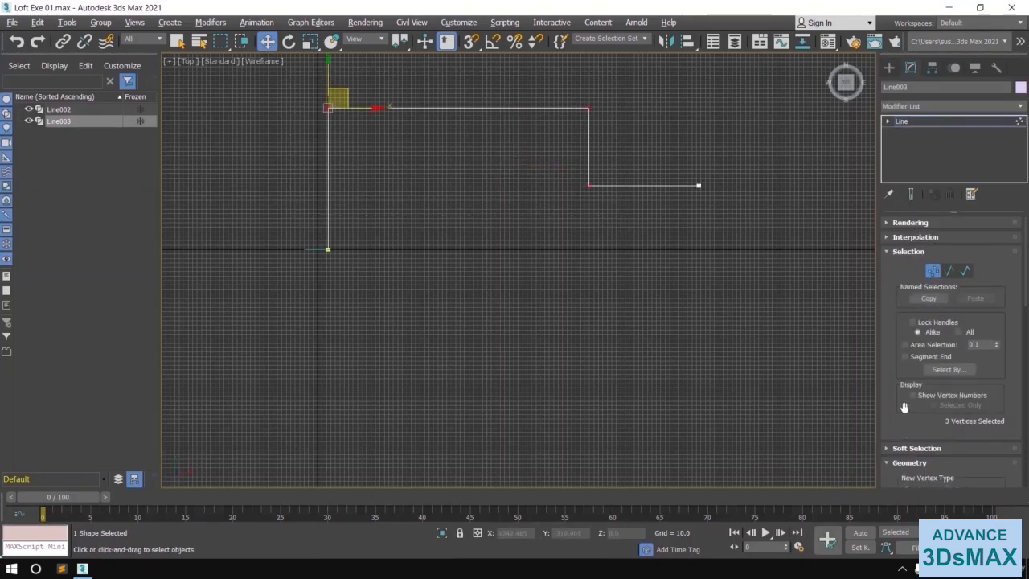
{"action": "scroll", "coordinate": [904, 407], "scroll_direction": "down", "scroll_amount": 10}
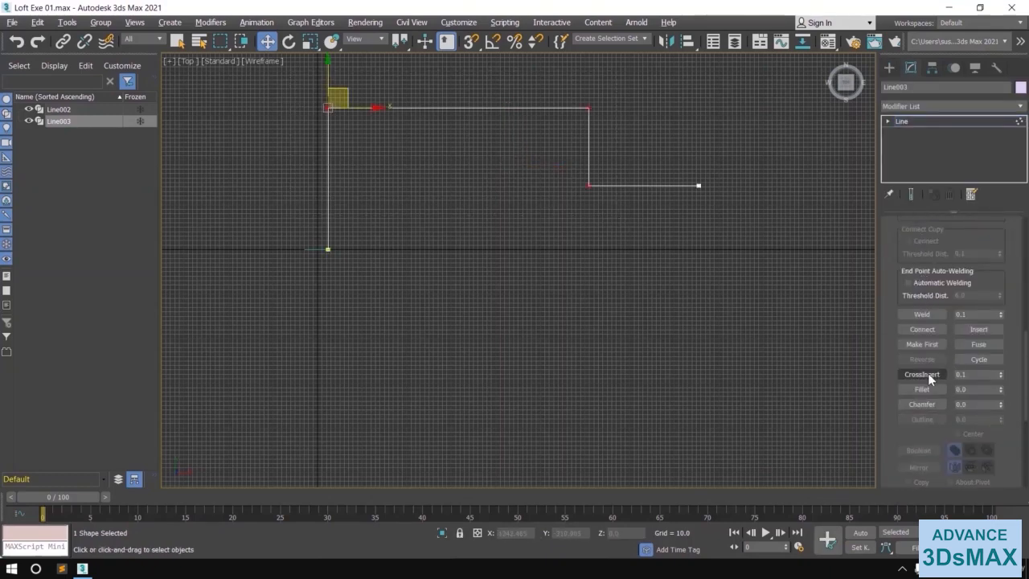
{"action": "left_click", "coordinate": [922, 389]}
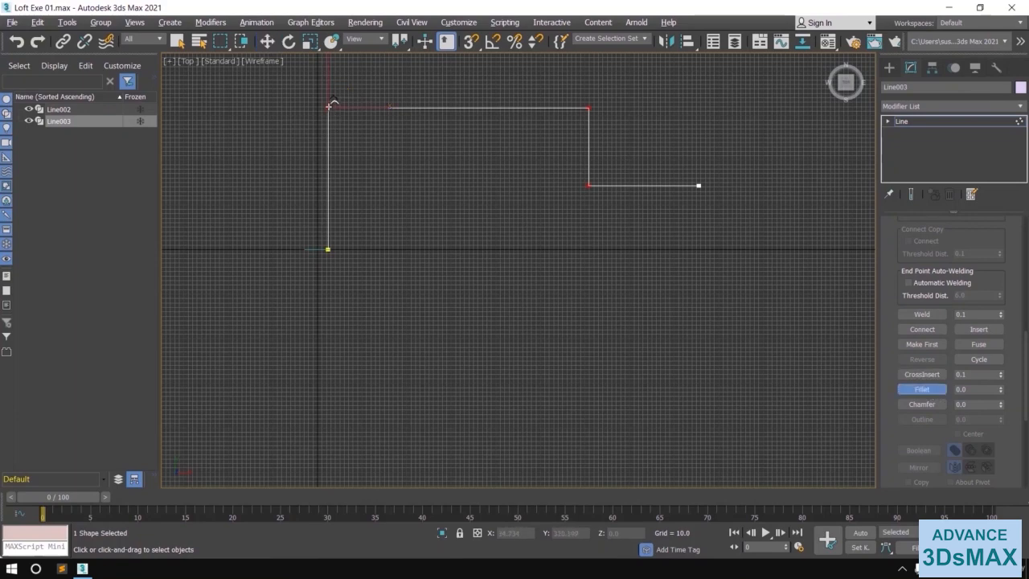
{"action": "left_click_drag", "start_coordinate": [332, 103], "coordinate": [391, 69]}
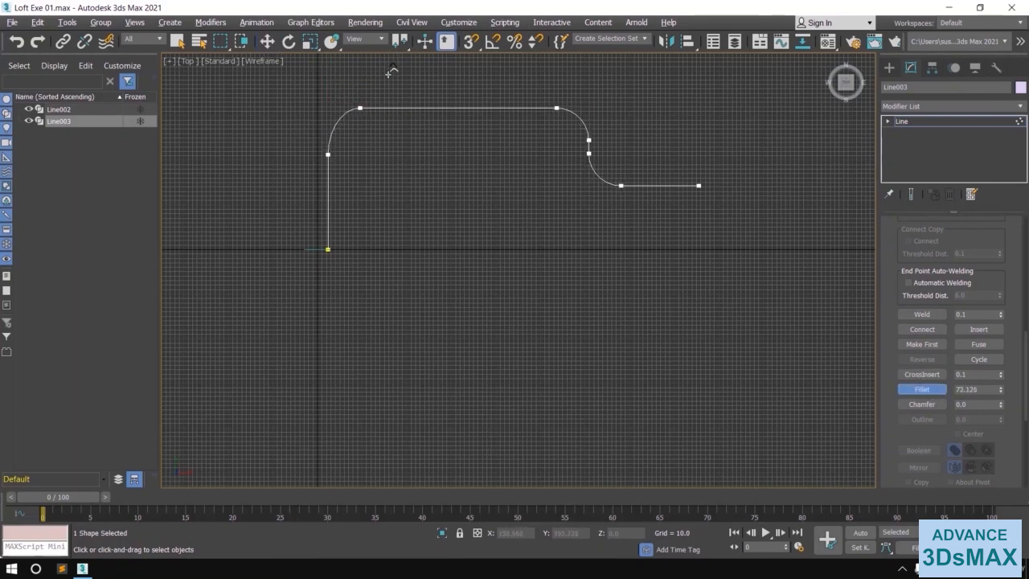
{"action": "key", "text": "w"}
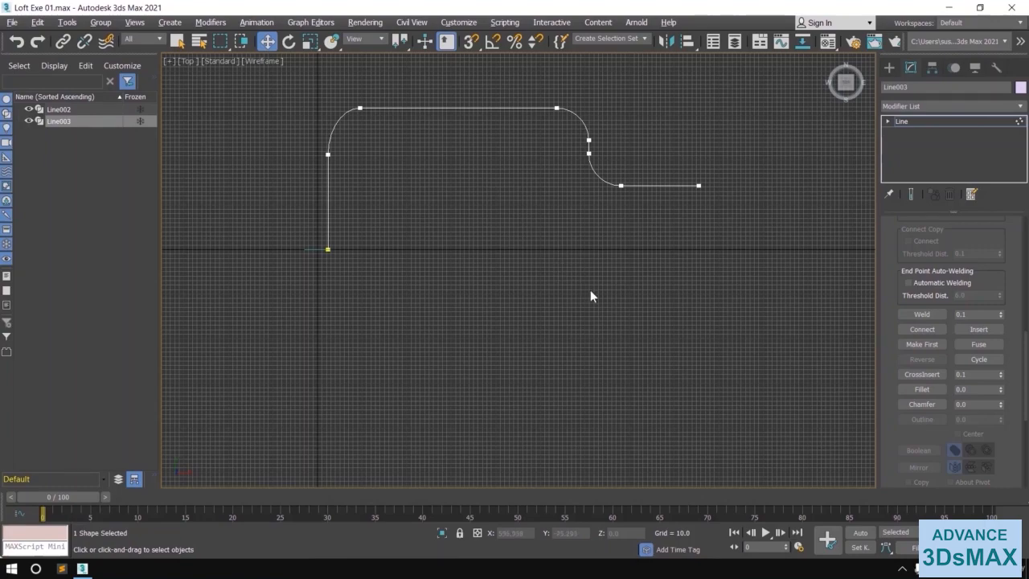
Step: In the maximized Perspective view, create a Loft compound object from the filleted path, getting the bridge profile as an instanced shape
{"action": "middle_click_drag", "start_coordinate": [590, 289], "coordinate": [588, 303]}
{"action": "key", "text": "alt+w"}
{"action": "middle_click_drag", "start_coordinate": [676, 362], "coordinate": [717, 446]}
{"action": "key", "text": "alt+w"}
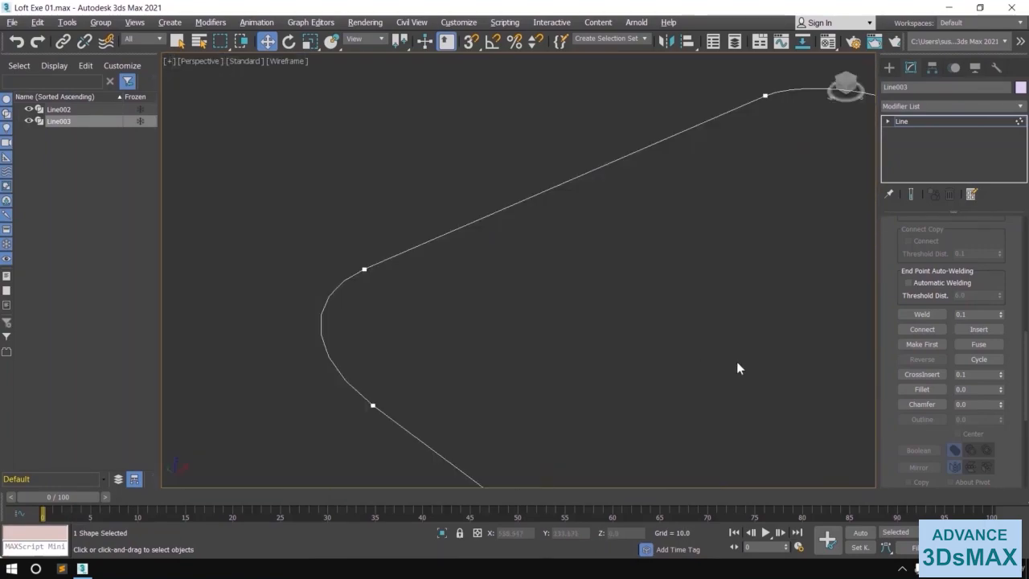
{"action": "scroll", "coordinate": [632, 303], "scroll_direction": "down", "scroll_amount": 6}
{"action": "scroll", "coordinate": [492, 265], "scroll_direction": "up", "scroll_amount": 6}
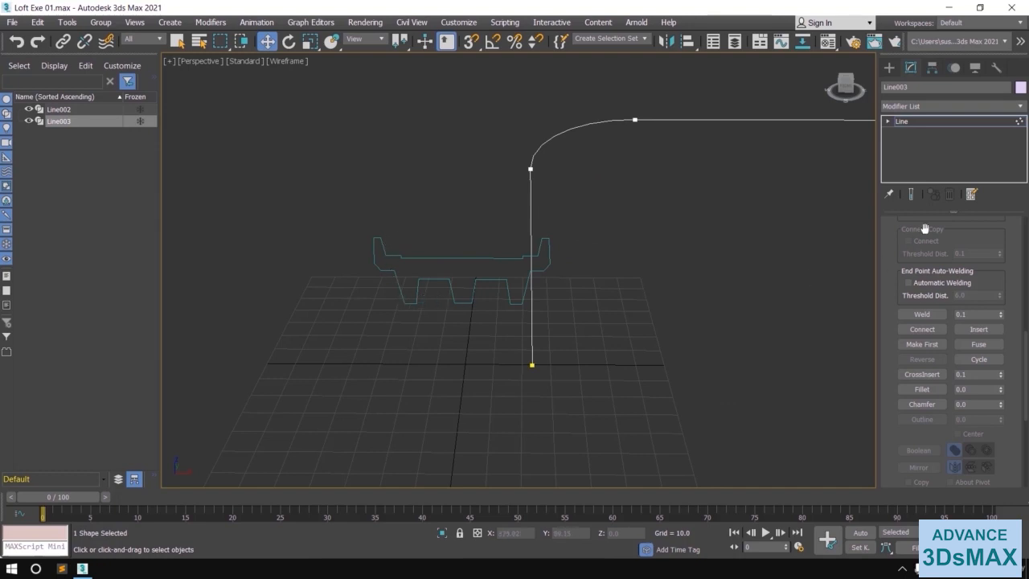
{"action": "middle_click_drag", "start_coordinate": [701, 301], "coordinate": [771, 241], "text": "alt"}
{"action": "left_click", "coordinate": [888, 68]}
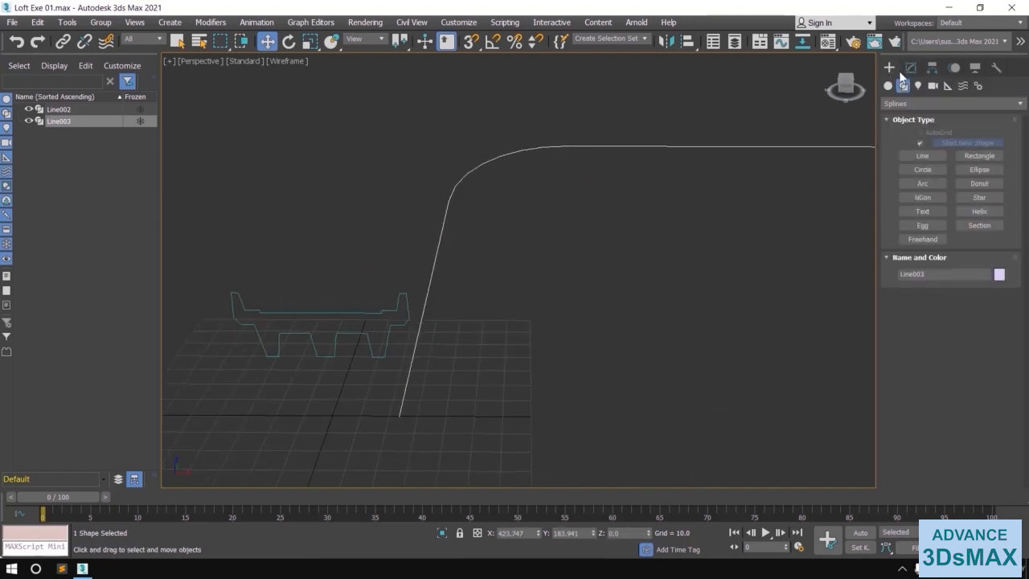
{"action": "left_click", "coordinate": [888, 85]}
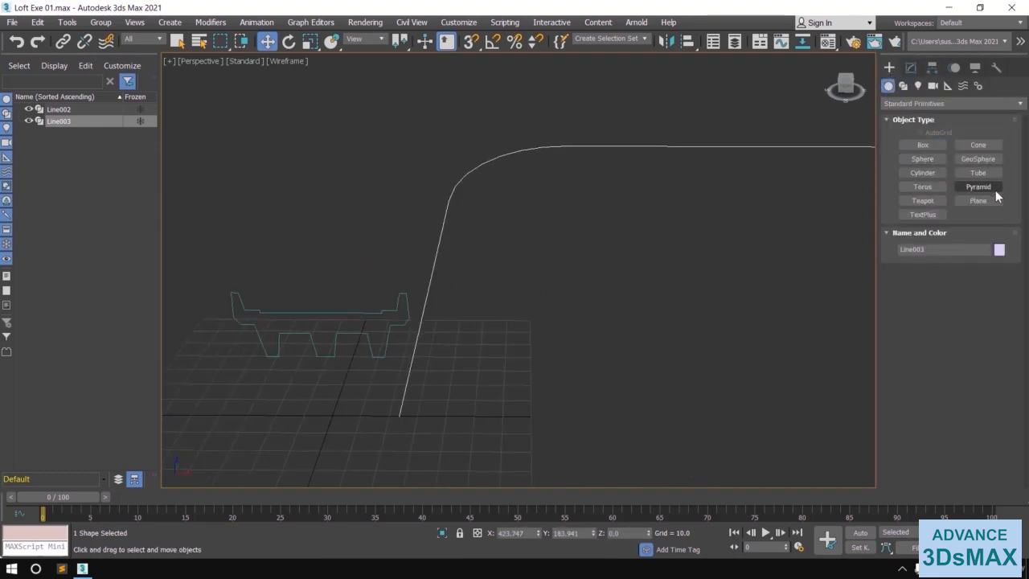
{"action": "left_click", "coordinate": [919, 103]}
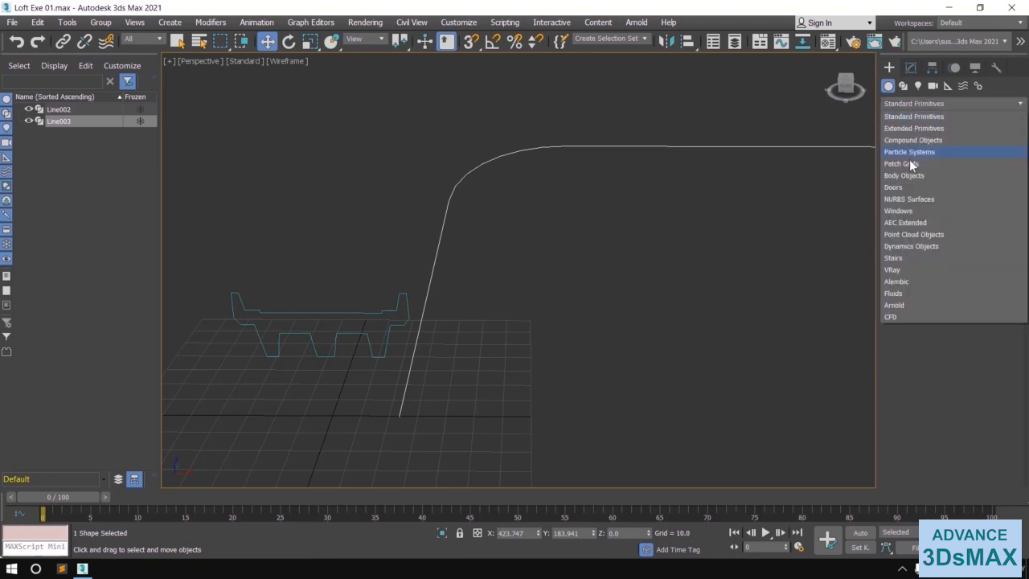
{"action": "left_click", "coordinate": [898, 140]}
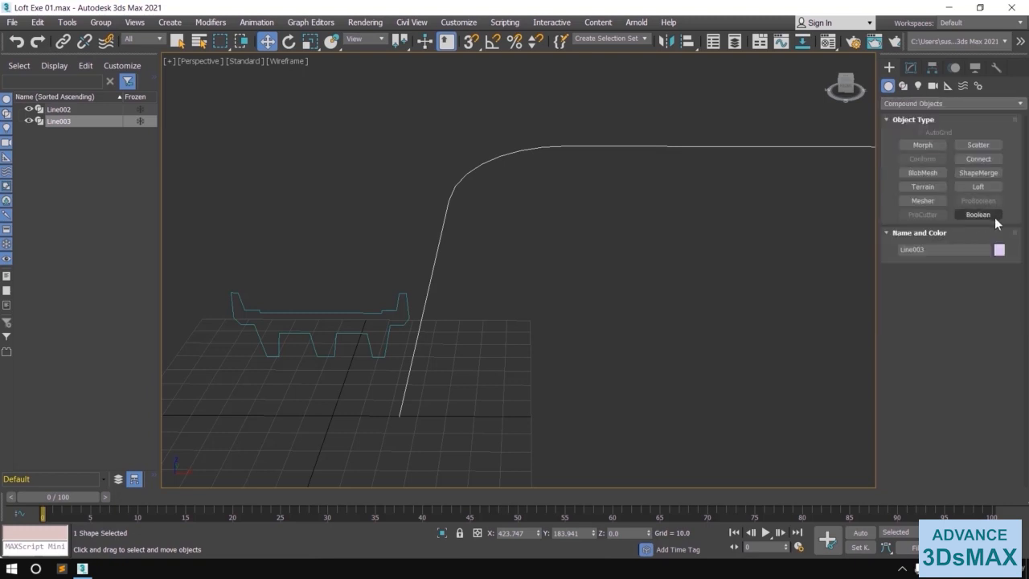
{"action": "left_click", "coordinate": [981, 187]}
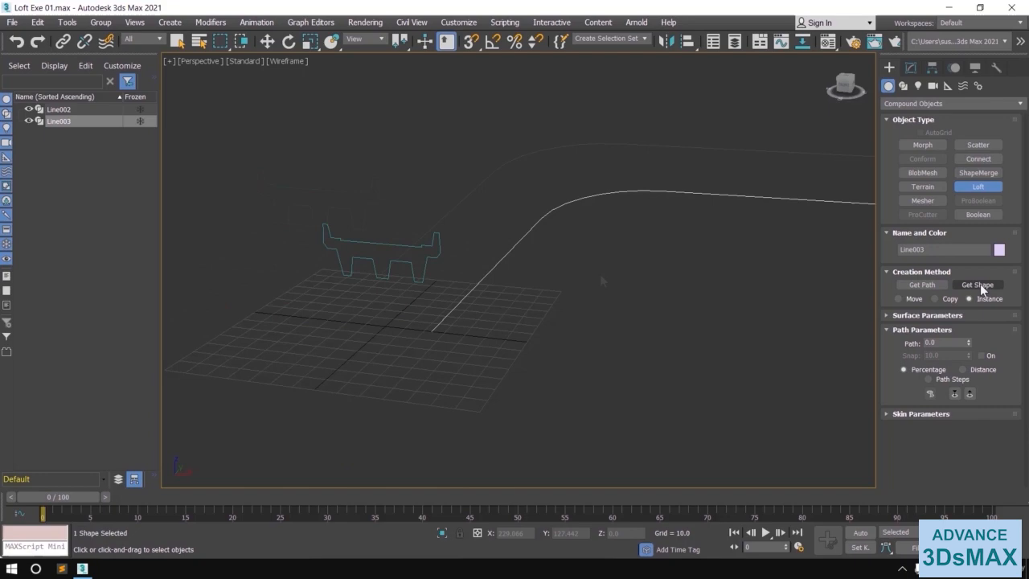
{"action": "left_click", "coordinate": [980, 285]}
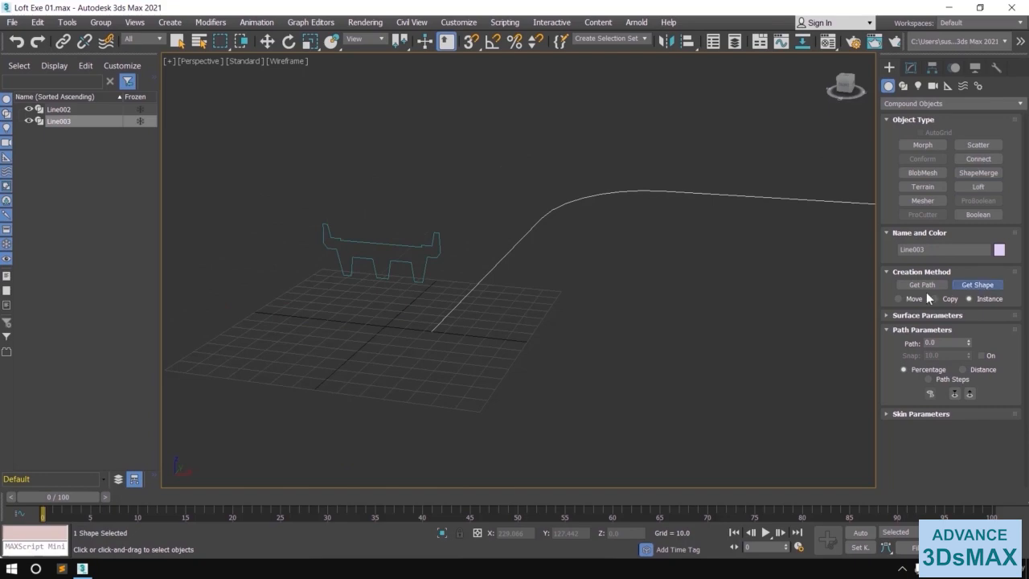
{"action": "left_click", "coordinate": [410, 253]}
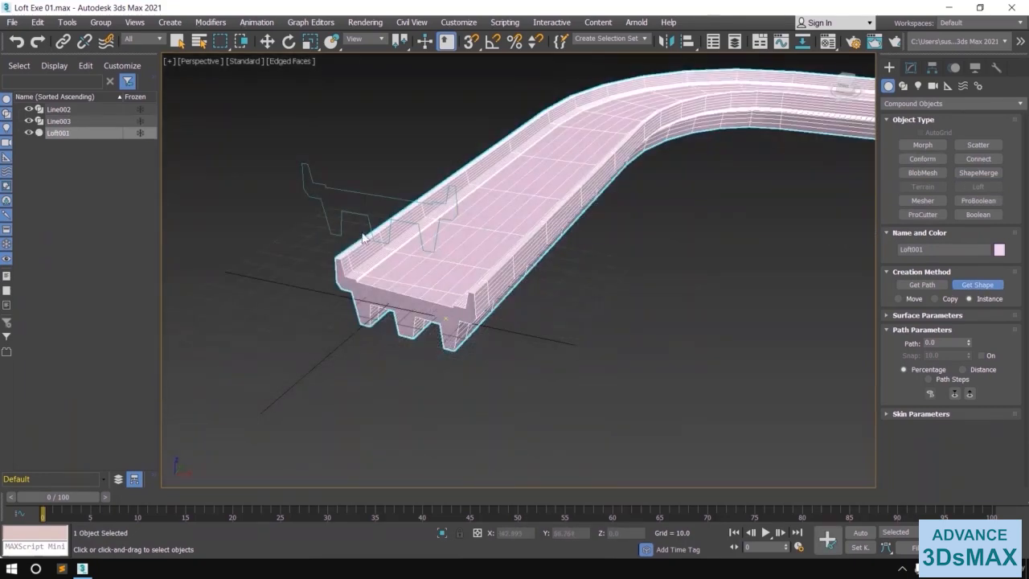
Step: Examine the mesh density along the lofted road's S-shaped bend and open the loft's skin parameters
{"action": "scroll", "coordinate": [596, 197], "scroll_direction": "down", "scroll_amount": 5}
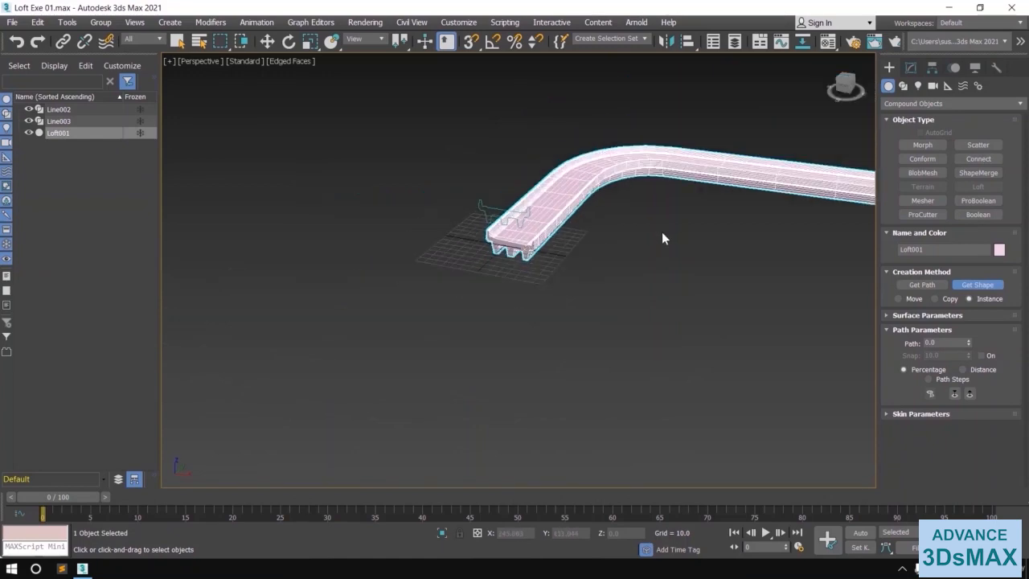
{"action": "middle_click_drag", "start_coordinate": [661, 231], "coordinate": [423, 295]}
{"action": "middle_click_drag", "start_coordinate": [654, 319], "coordinate": [474, 266]}
{"action": "scroll", "coordinate": [579, 295], "scroll_direction": "up", "scroll_amount": 6}
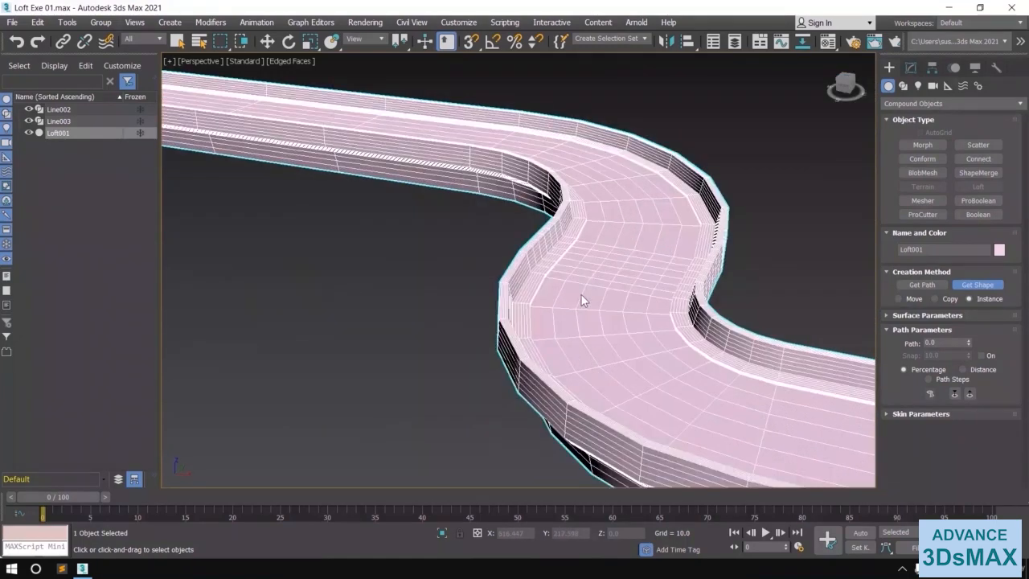
{"action": "middle_click_drag", "start_coordinate": [551, 313], "coordinate": [593, 346], "text": "alt"}
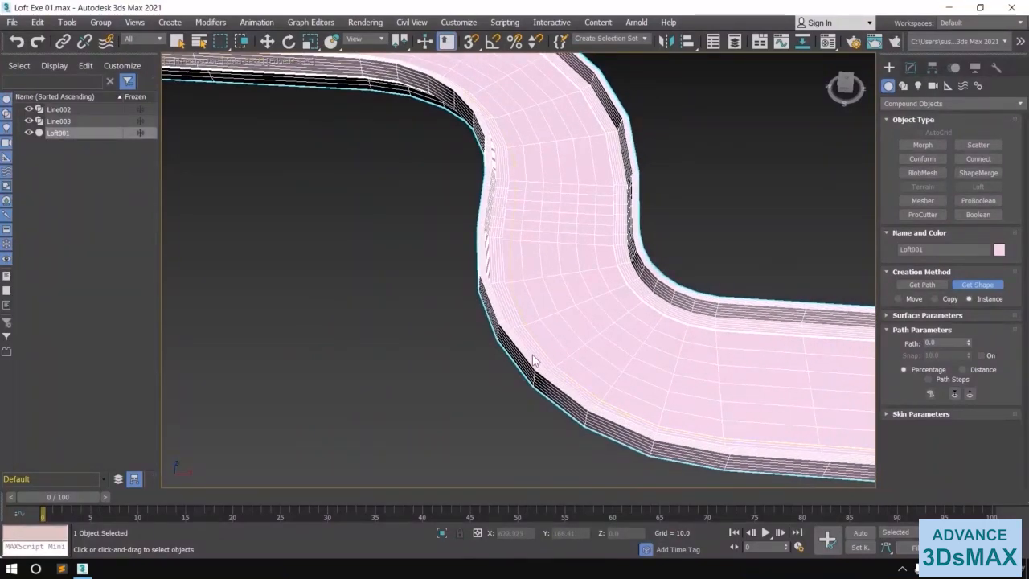
{"action": "middle_click_drag", "start_coordinate": [623, 241], "coordinate": [606, 305]}
{"action": "left_click", "coordinate": [910, 68]}
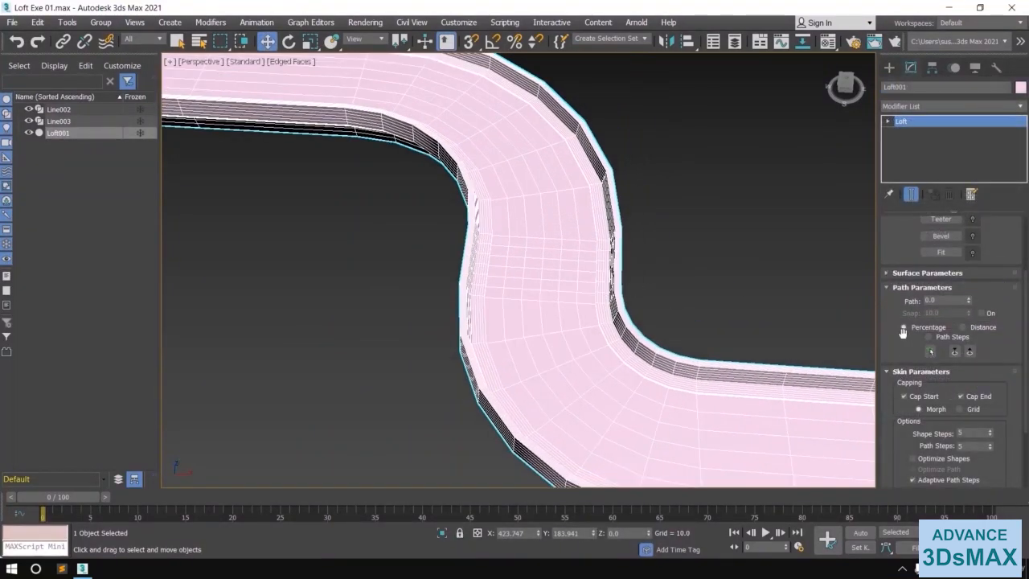
{"action": "scroll", "coordinate": [902, 332], "scroll_direction": "down", "scroll_amount": 3}
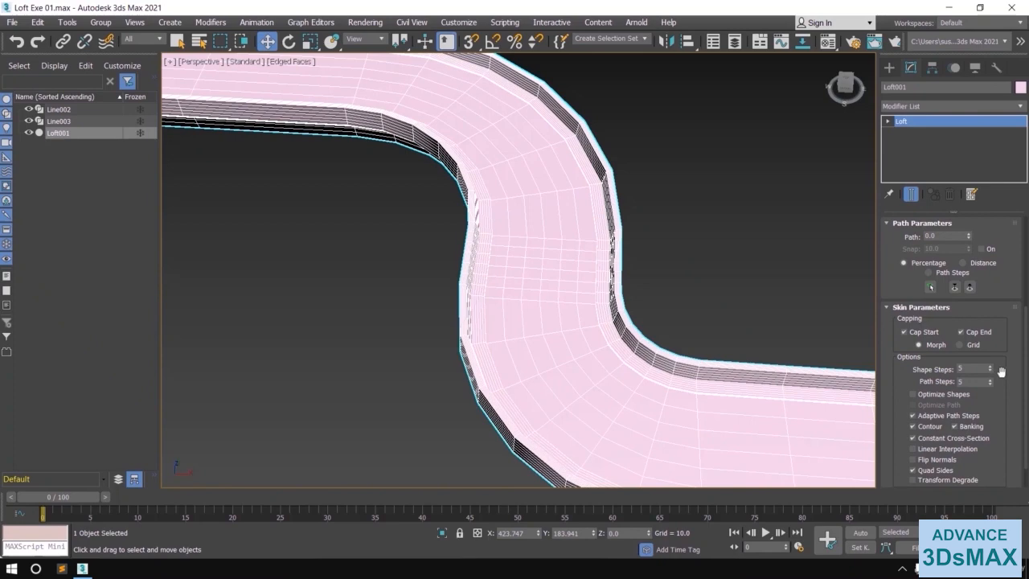
Step: Raise the loft's shape steps to 10 and check the cross-section subdivisions around the bend
{"action": "left_click", "coordinate": [989, 367]}
{"action": "left_click", "coordinate": [989, 367]}
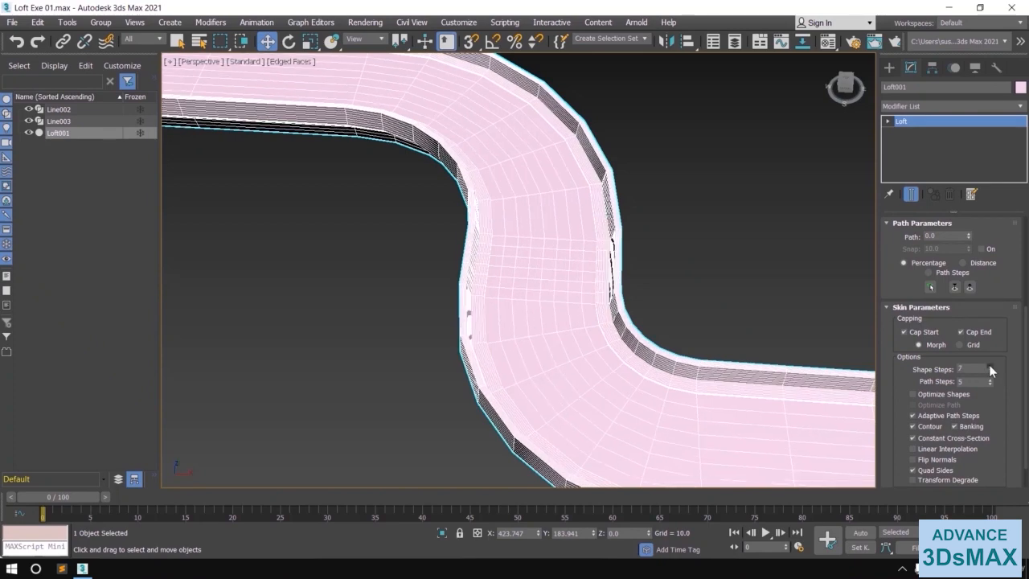
{"action": "left_click", "coordinate": [989, 366]}
{"action": "left_click", "coordinate": [989, 366]}
{"action": "scroll", "coordinate": [452, 332], "scroll_direction": "up", "scroll_amount": 4}
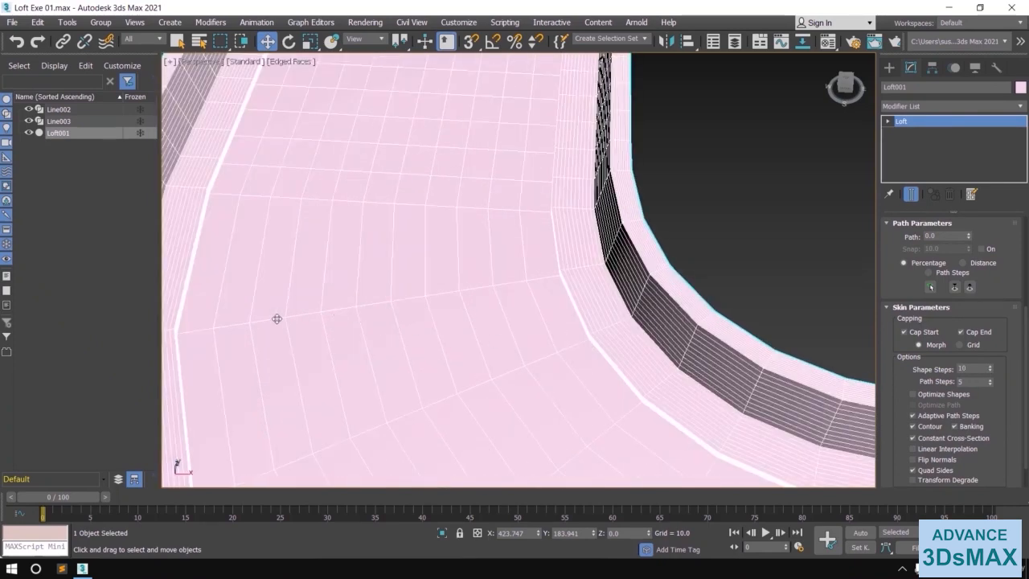
{"action": "scroll", "coordinate": [515, 309], "scroll_direction": "down", "scroll_amount": 2}
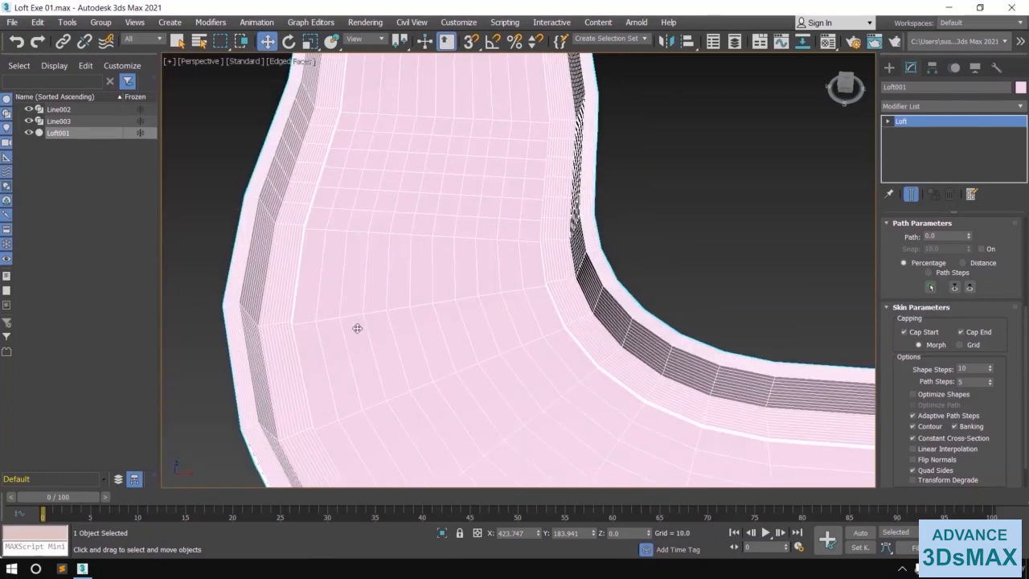
Step: Set the loft's shape steps to 0 to remove the extra subdivisions across the road profile
{"action": "right_click", "coordinate": [989, 370]}
{"action": "scroll", "coordinate": [492, 370], "scroll_direction": "down", "scroll_amount": 2}
{"action": "middle_click_drag", "start_coordinate": [493, 369], "coordinate": [533, 393], "text": "alt"}
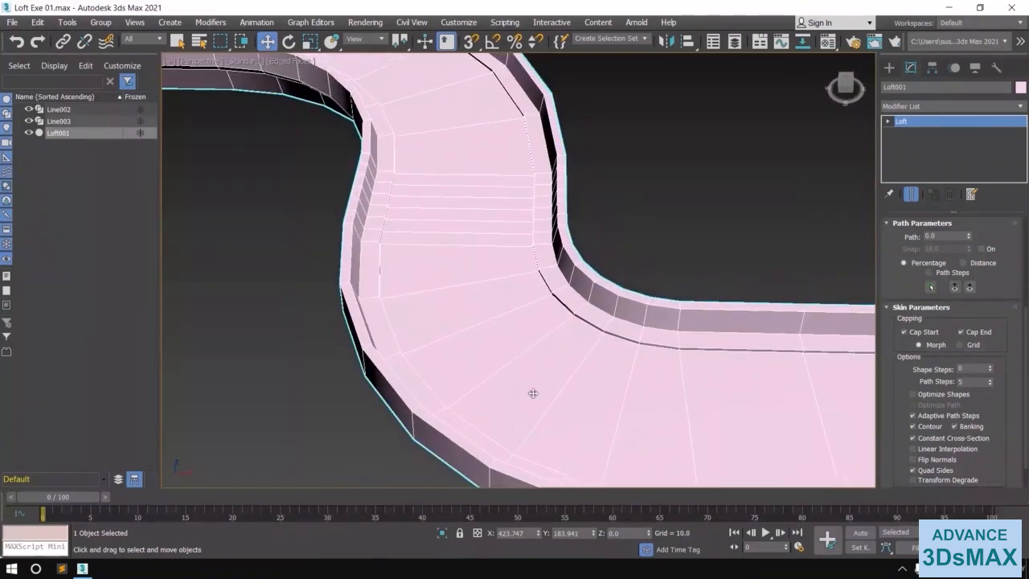
Step: Set the loft's path steps to 16 to smooth the road's bends
{"action": "left_click", "coordinate": [989, 379]}
{"action": "left_click", "coordinate": [989, 378]}
{"action": "left_click", "coordinate": [989, 378]}
{"action": "left_click", "coordinate": [990, 378]}
{"action": "left_click", "coordinate": [989, 379]}
{"action": "left_click", "coordinate": [989, 378]}
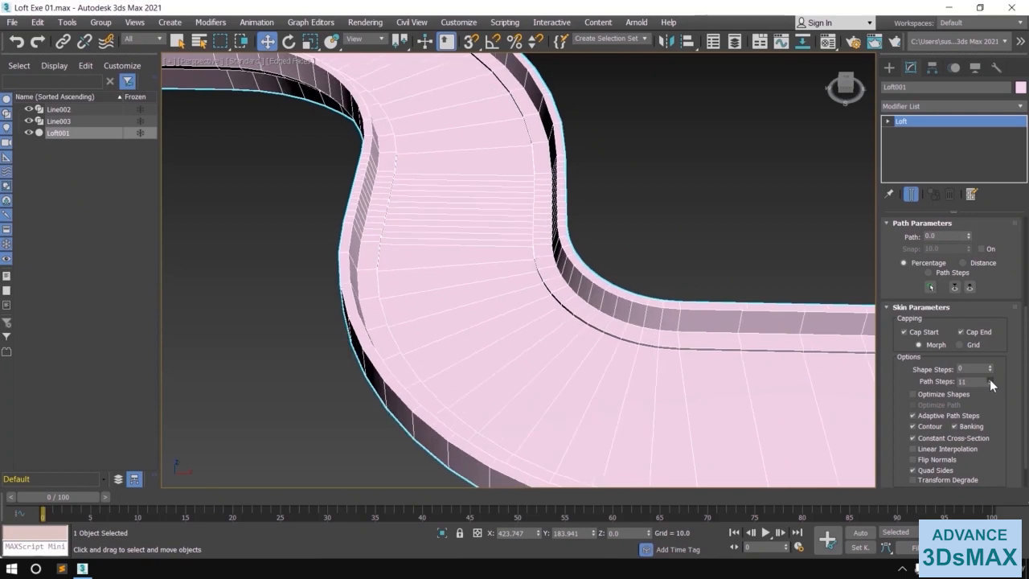
{"action": "left_click", "coordinate": [989, 378]}
{"action": "left_click", "coordinate": [989, 378]}
{"action": "left_click", "coordinate": [989, 378]}
{"action": "left_click", "coordinate": [990, 379]}
{"action": "left_click", "coordinate": [989, 378]}
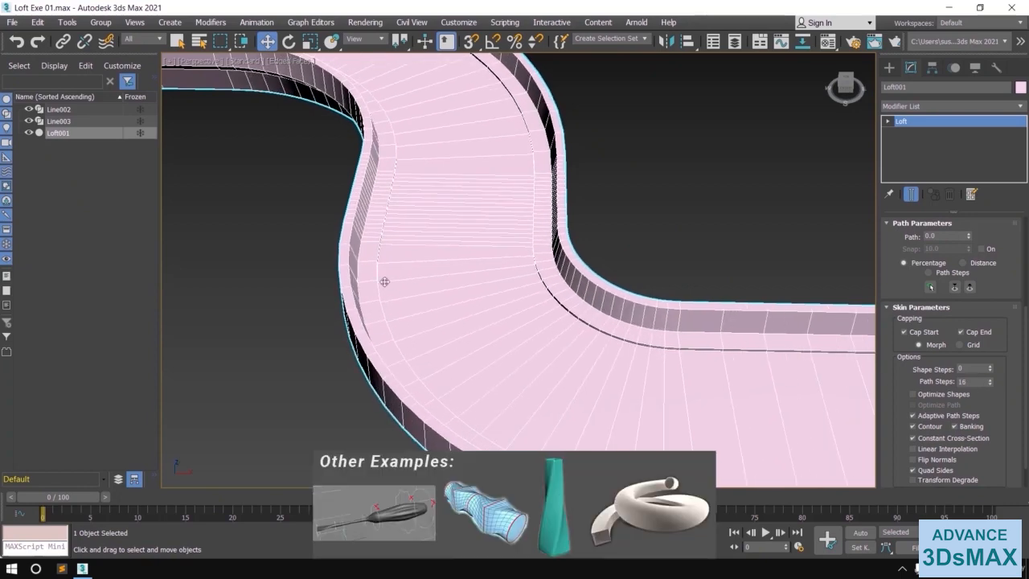
Step: Frame the whole bridge road and examine its bends and open end from several angles
{"action": "middle_click_drag", "start_coordinate": [384, 281], "coordinate": [470, 337]}
{"action": "scroll", "coordinate": [470, 337], "scroll_direction": "down", "scroll_amount": 3}
{"action": "middle_click_drag", "start_coordinate": [407, 343], "coordinate": [601, 255], "text": "alt"}
{"action": "key", "text": "z"}
{"action": "middle_click_drag", "start_coordinate": [393, 360], "coordinate": [474, 382]}
{"action": "scroll", "coordinate": [411, 326], "scroll_direction": "up", "scroll_amount": 3}
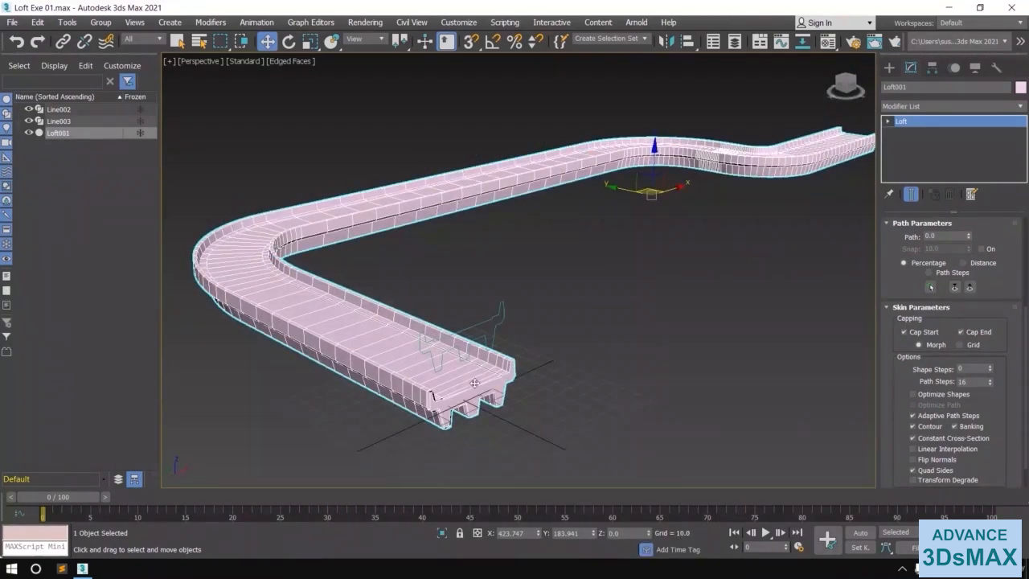